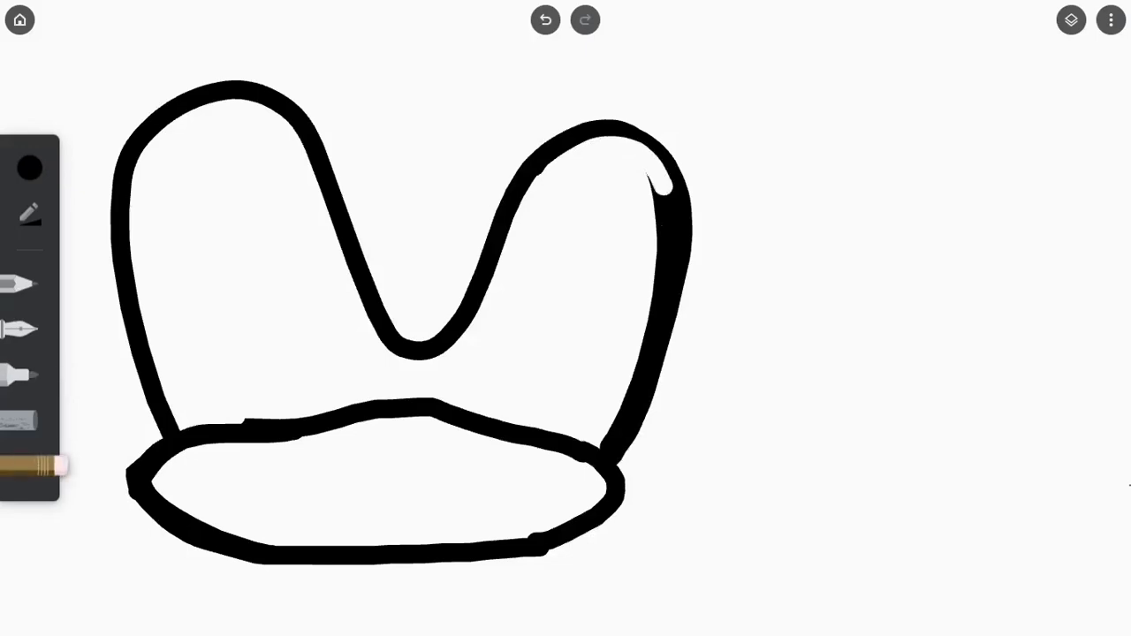
Step: Restroke the left eye lobe's outer outline with the black Marker and erase its rough edge
click(35, 375)
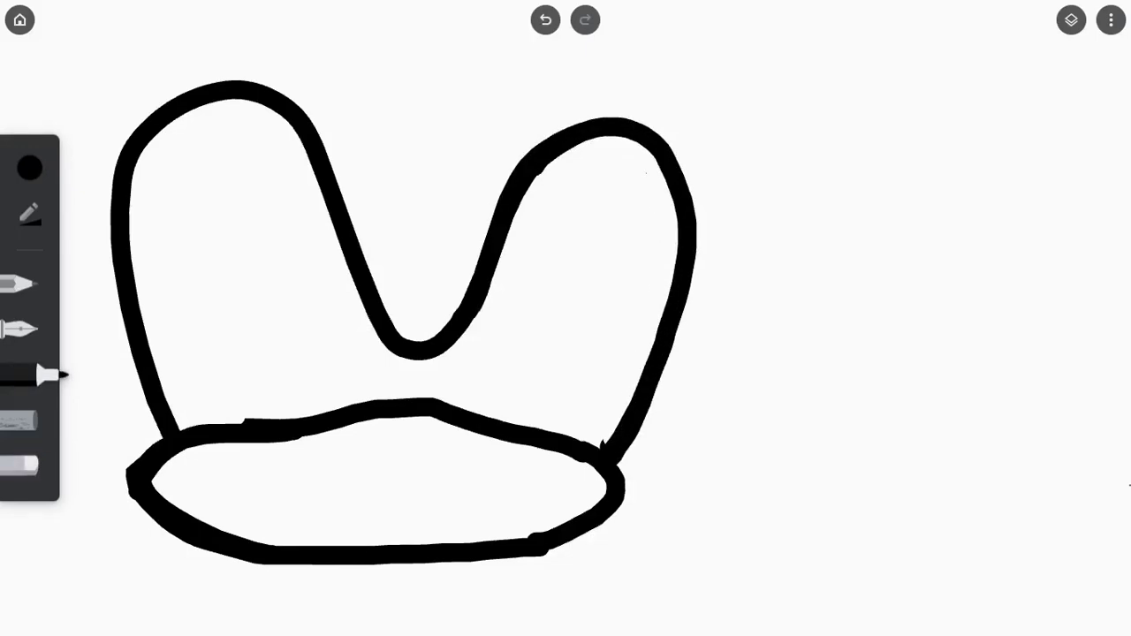
drag(397, 265, 486, 349)
drag(235, 242, 262, 481)
click(19, 465)
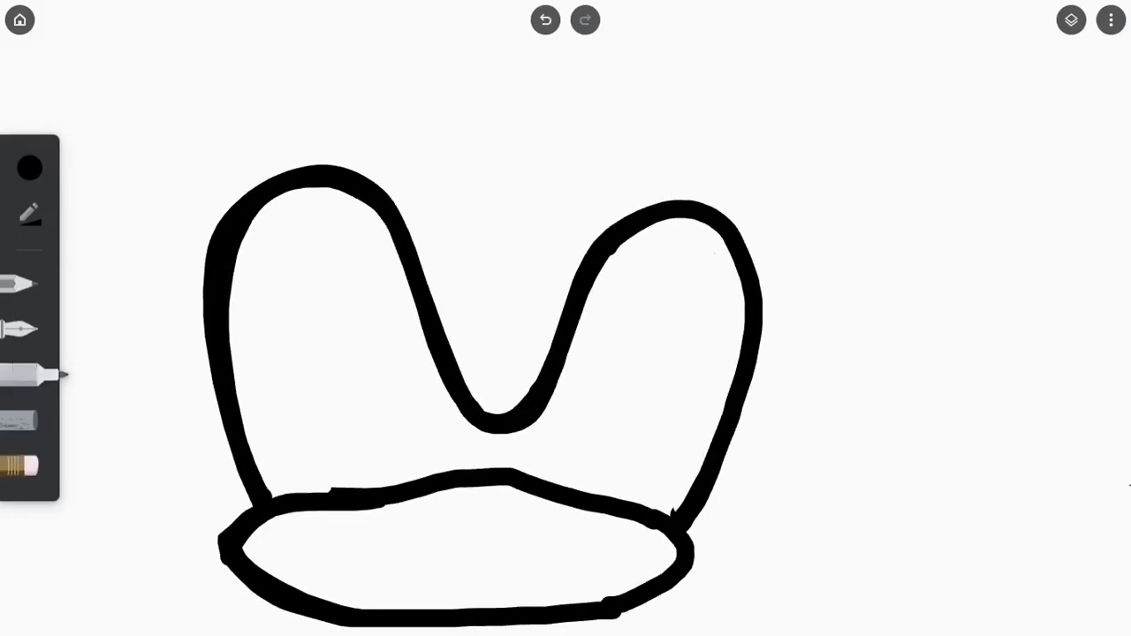
drag(217, 248, 242, 468)
Step: Smooth the oval muzzle's outline by restroking it with the Marker and erasing the excess thickness
click(36, 375)
mouse_move(742, 344)
mouse_down()
mouse_move(667, 319)
mouse_move(653, 280)
mouse_up()
mouse_move(614, 540)
mouse_down()
mouse_move(208, 542)
mouse_move(468, 565)
mouse_move(530, 446)
mouse_up()
click(20, 466)
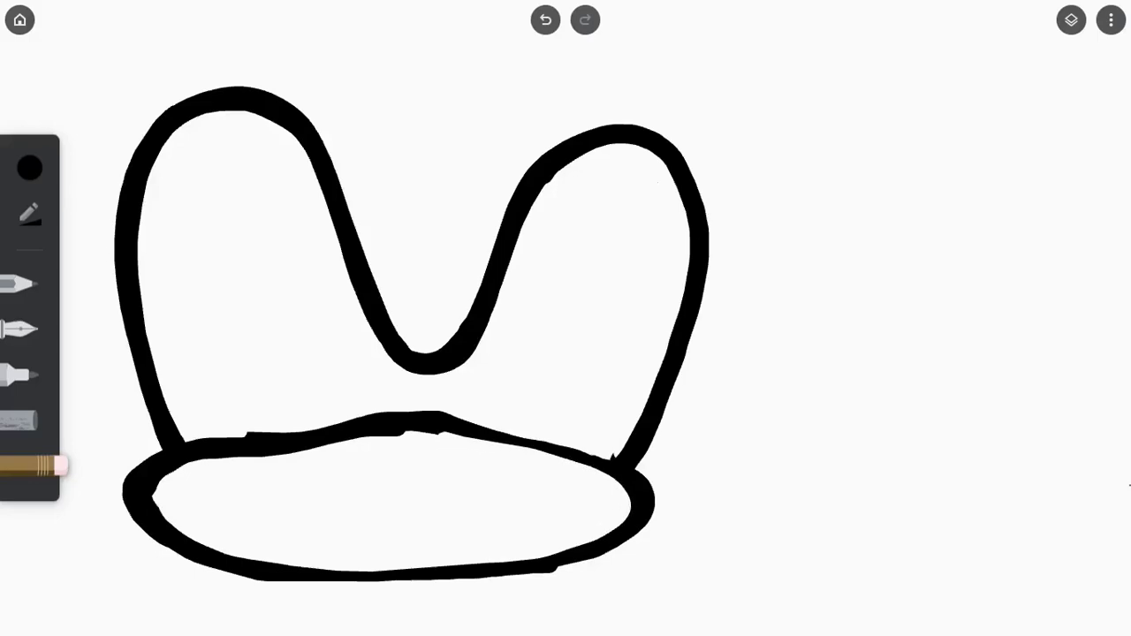
scroll(442, 336, down, 3)
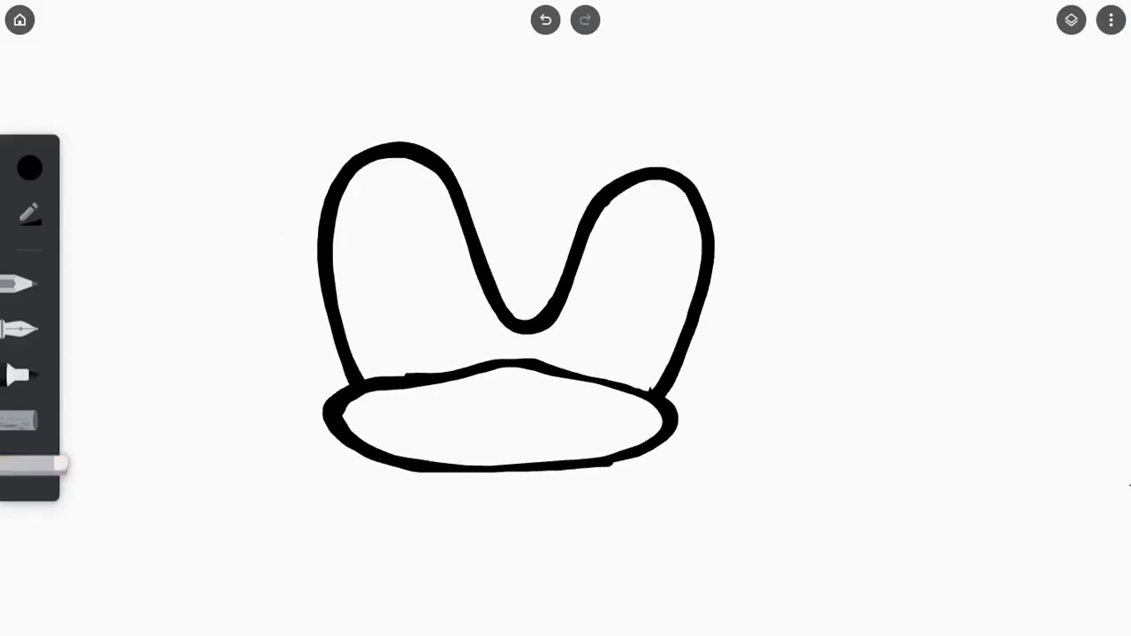
Step: Draw the long lower right spike below the muzzle and the right head side with a stepped upper spike
click(17, 376)
drag(517, 422, 651, 561)
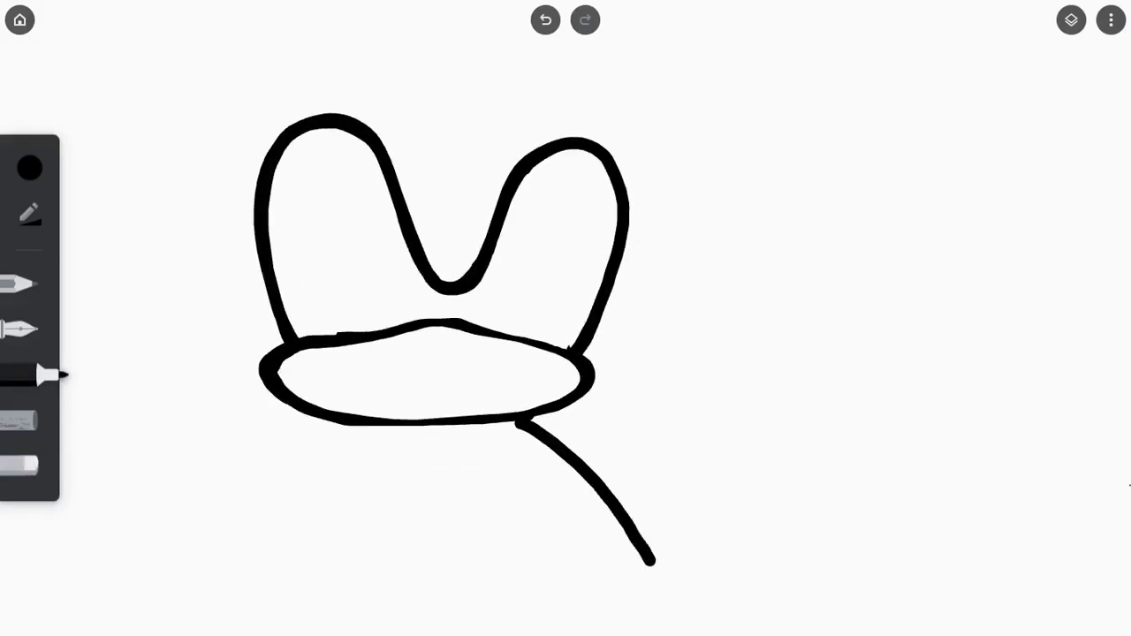
drag(694, 513, 672, 353)
scroll(698, 203, up, 3)
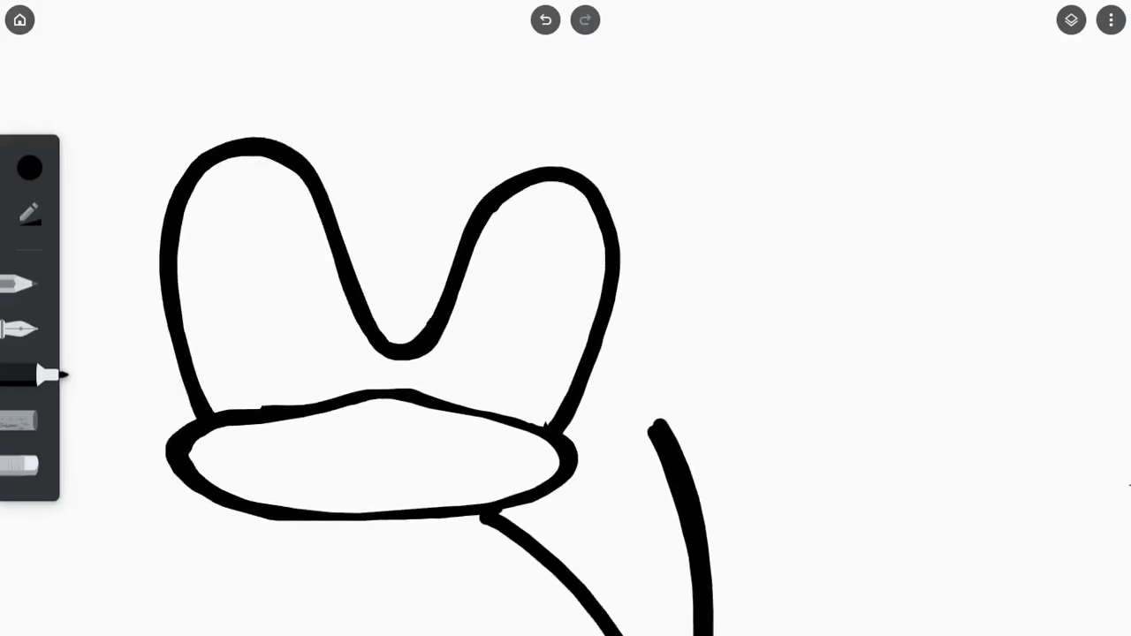
mouse_move(647, 408)
mouse_down()
mouse_move(754, 394)
mouse_move(680, 53)
mouse_up()
scroll(565, 353, down, 3)
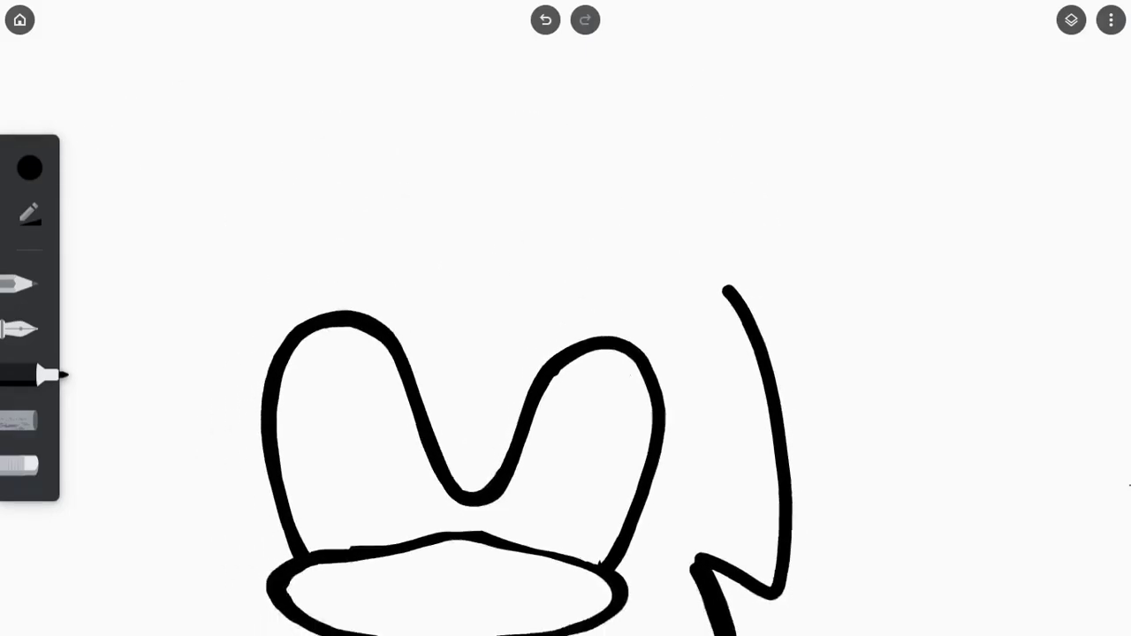
mouse_move(760, 516)
mouse_down()
mouse_move(786, 397)
mouse_move(738, 288)
mouse_up()
click(26, 465)
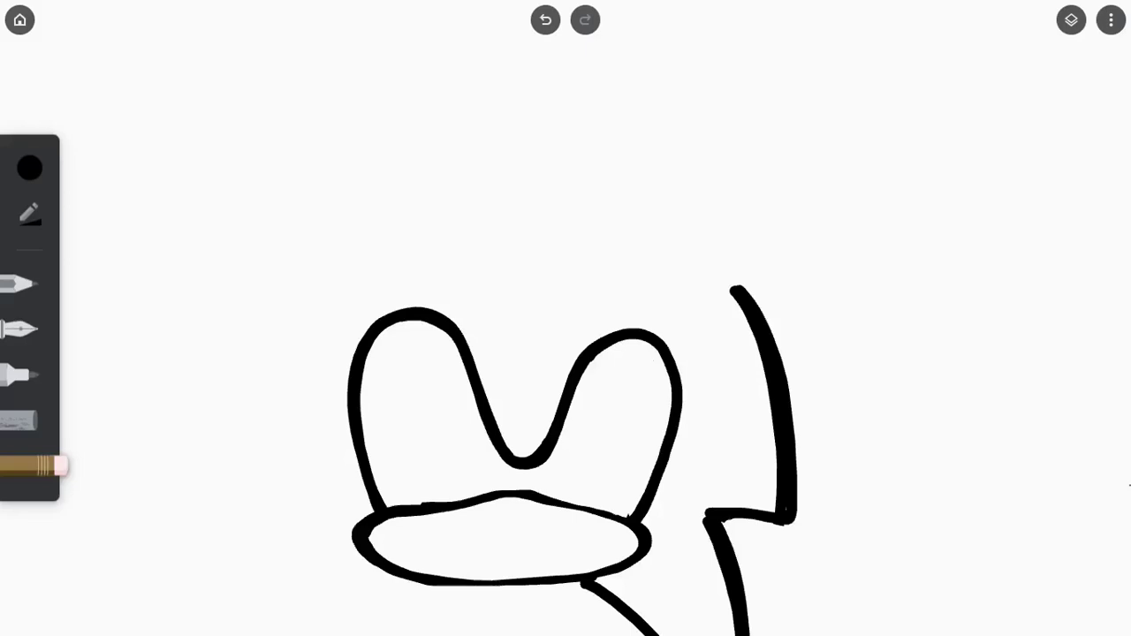
Step: Draw the matching lower spike and stepped head side on the left of the face with the Marker
click(26, 376)
scroll(566, 353, down, 3)
scroll(566, 353, up, 3)
mouse_move(535, 402)
mouse_down()
mouse_move(396, 523)
mouse_move(421, 320)
mouse_up()
click(545, 20)
mouse_move(543, 402)
mouse_down()
mouse_move(411, 354)
mouse_move(414, 342)
mouse_move(438, 386)
mouse_move(387, 369)
mouse_move(425, 113)
mouse_up()
scroll(618, 353, up, 1)
scroll(565, 354, up, 2)
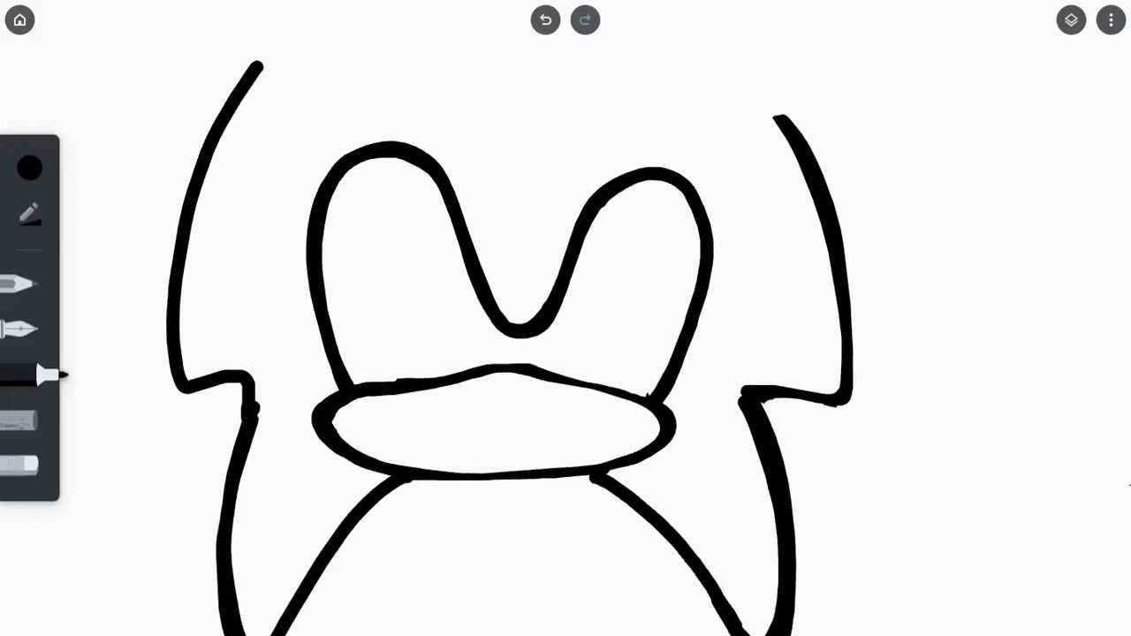
Step: Redraw the right head side slightly further in and erase the old corner of the upper right spike
drag(758, 77, 838, 329)
click(26, 465)
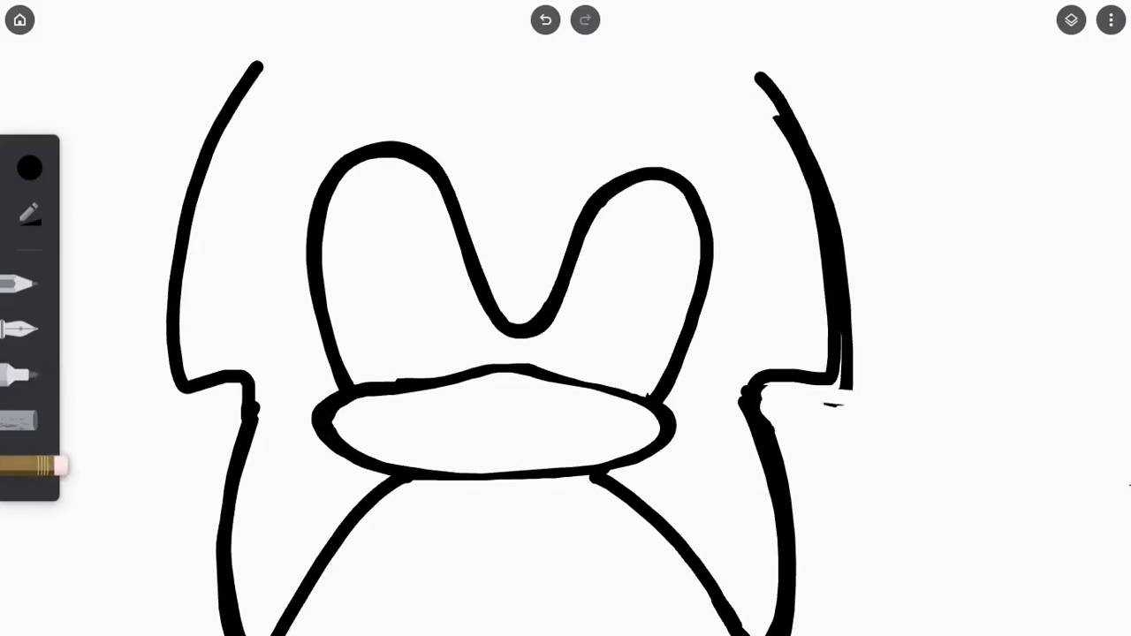
click(22, 376)
scroll(565, 353, up, 3)
mouse_move(672, 293)
mouse_down()
mouse_move(800, 281)
mouse_move(790, 283)
mouse_up()
key(ctrl+z)
drag(350, 215, 454, 271)
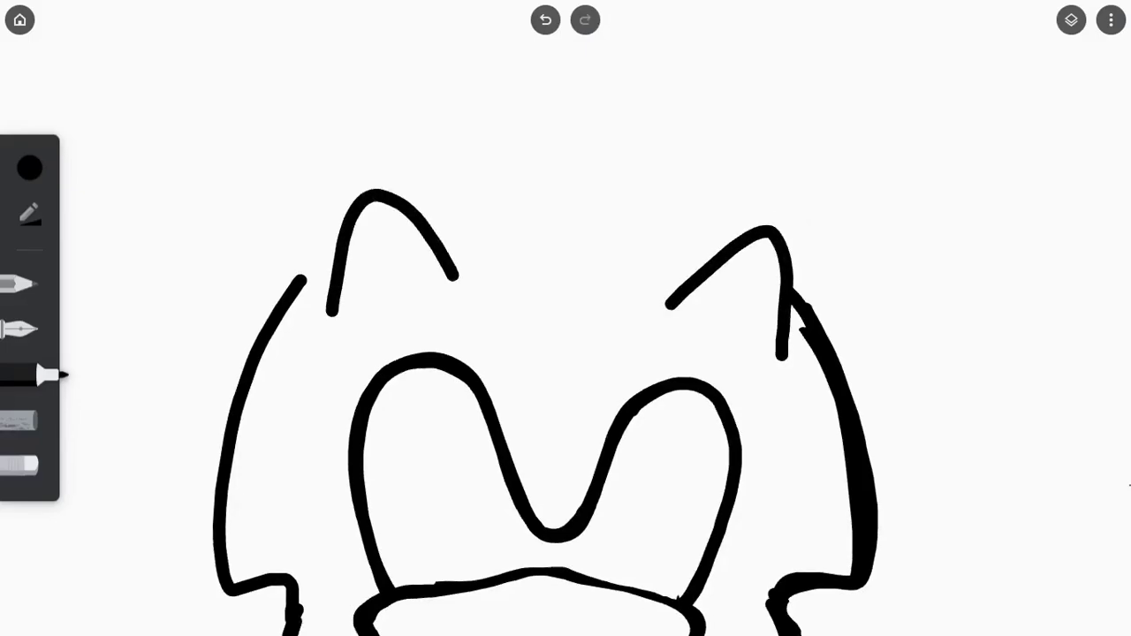
key(ctrl+z)
drag(326, 313, 415, 211)
key(ctrl+z)
Step: Draw a pointed ear on each side of the head top and erase the right ear's rough edge
mouse_move(345, 277)
mouse_down()
mouse_move(434, 222)
mouse_move(468, 274)
mouse_up()
scroll(565, 354, right, 2)
mouse_move(585, 280)
mouse_down()
mouse_move(682, 202)
mouse_move(706, 345)
mouse_up()
click(22, 467)
scroll(751, 230, up, 3)
drag(683, 186, 687, 397)
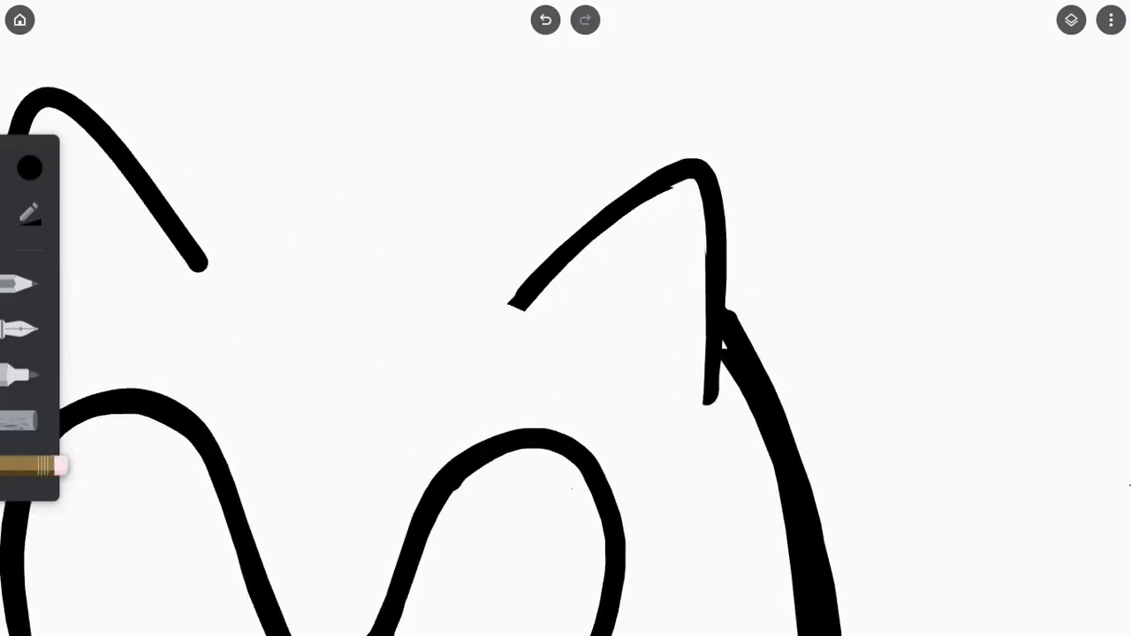
Step: Restroke the left head side toward the ear and draw a rounded tuft between the two ears
scroll(839, 283, down, 4)
click(18, 374)
scroll(565, 354, up, 1)
drag(237, 517, 243, 565)
drag(304, 243, 231, 477)
scroll(566, 354, down, 1)
mouse_move(411, 292)
mouse_down()
mouse_move(452, 196)
mouse_move(616, 293)
mouse_up()
Step: Erase the doubled right head side from below the ear down to the notch above the lower spike
scroll(566, 353, down, 3)
scroll(565, 353, right, 3)
click(22, 466)
drag(685, 464, 619, 495)
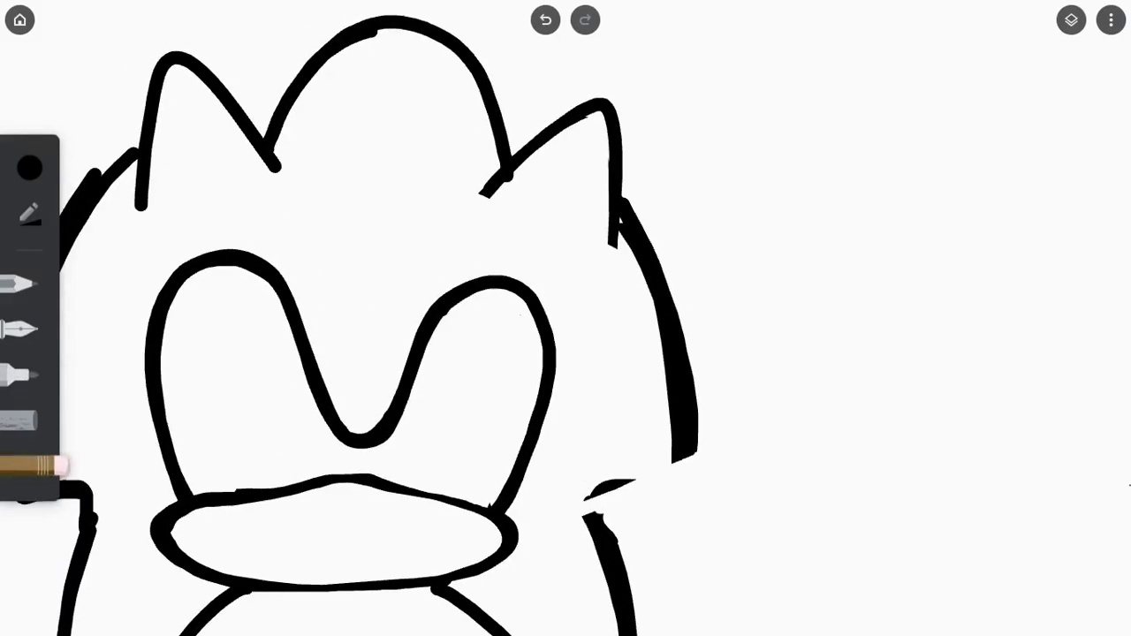
drag(676, 265, 685, 450)
scroll(565, 354, down, 3)
Step: Redraw the right head side from the ear down to a pointed spike and its underside notch
click(18, 375)
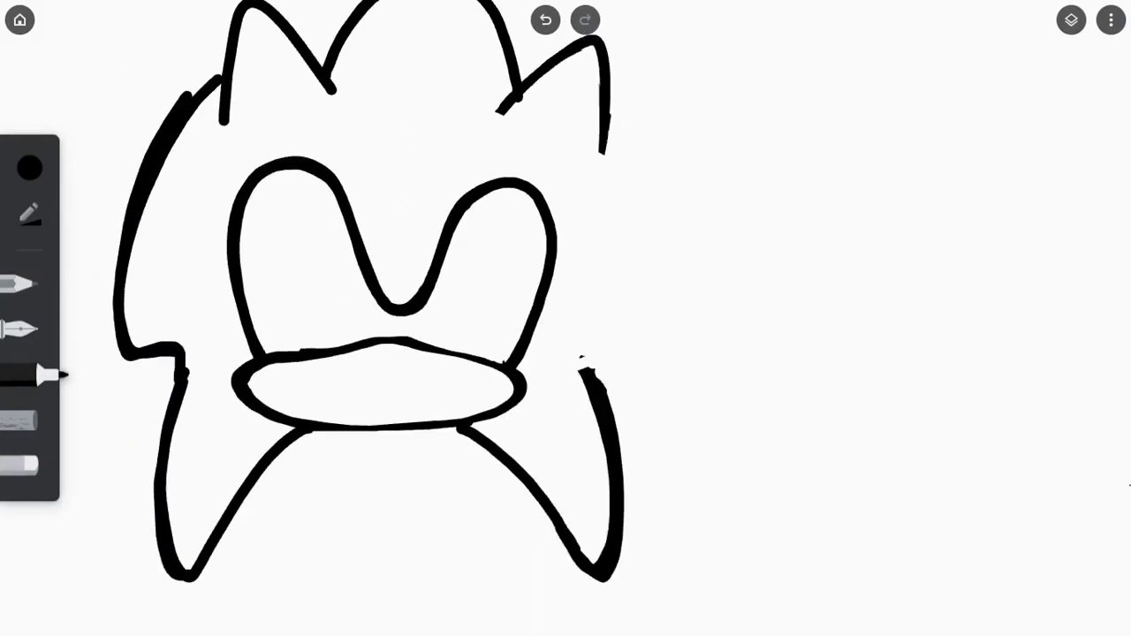
scroll(565, 353, up, 1)
scroll(566, 353, up, 3)
drag(576, 371, 650, 387)
mouse_move(590, 181)
mouse_down()
mouse_move(609, 380)
mouse_move(587, 415)
mouse_up()
Step: Erase the thick left head side between the ear and the upper left spike
click(22, 466)
scroll(566, 354, down, 3)
scroll(566, 353, up, 3)
drag(282, 106, 210, 389)
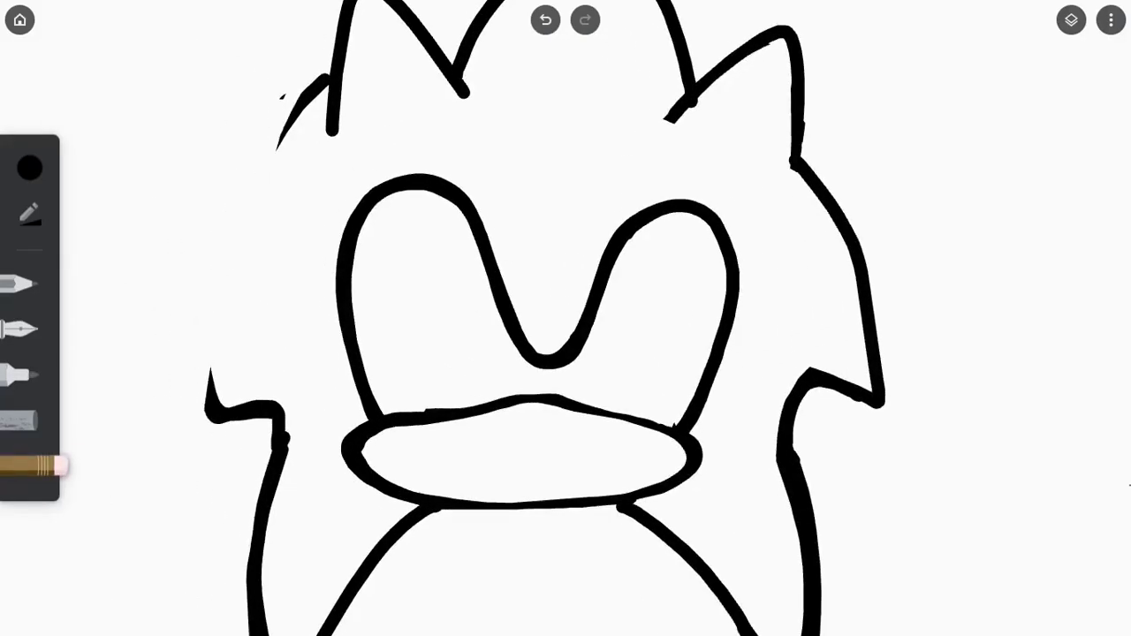
Step: Redraw the left head side from the ear to the upper left spike and trim its inner edge
click(22, 375)
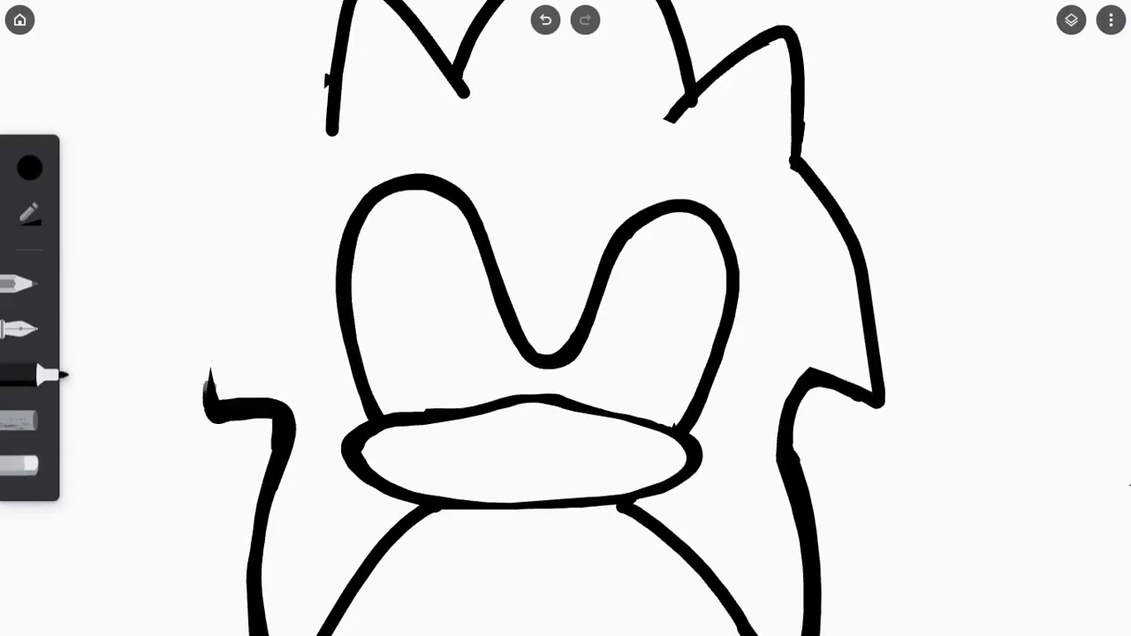
drag(256, 269, 210, 402)
drag(331, 133, 189, 389)
click(22, 466)
drag(265, 221, 229, 349)
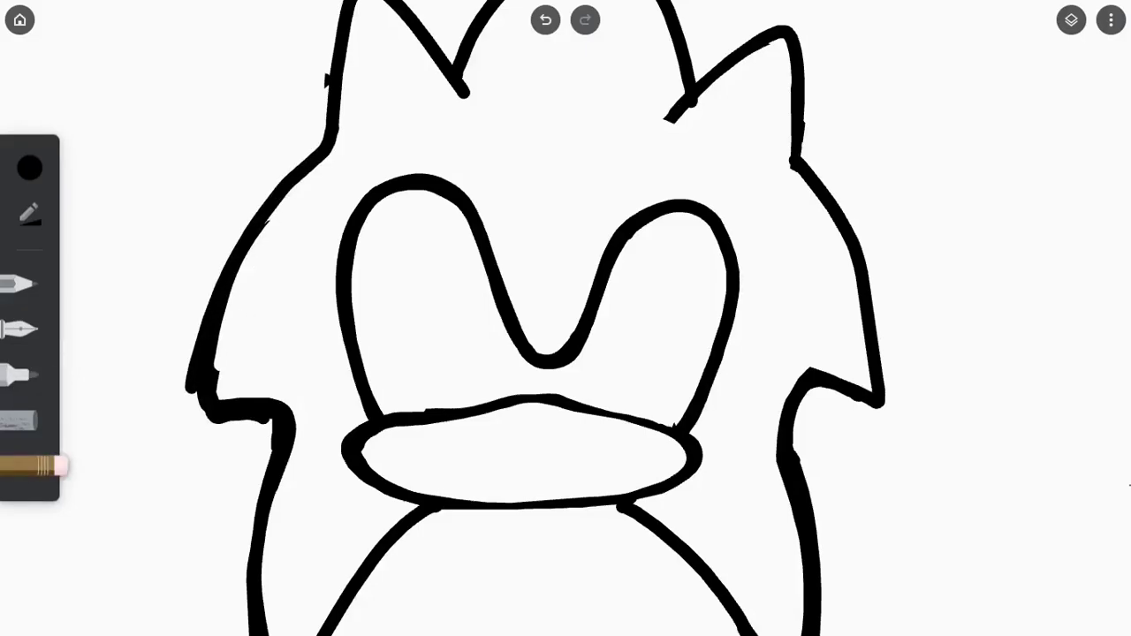
Step: Redraw the upper right spike slightly lower and replace its old underside notch with a new curve
drag(566, 353, 422, 354)
scroll(565, 353, down, 1)
click(22, 374)
click(689, 428)
drag(736, 265, 770, 418)
click(22, 467)
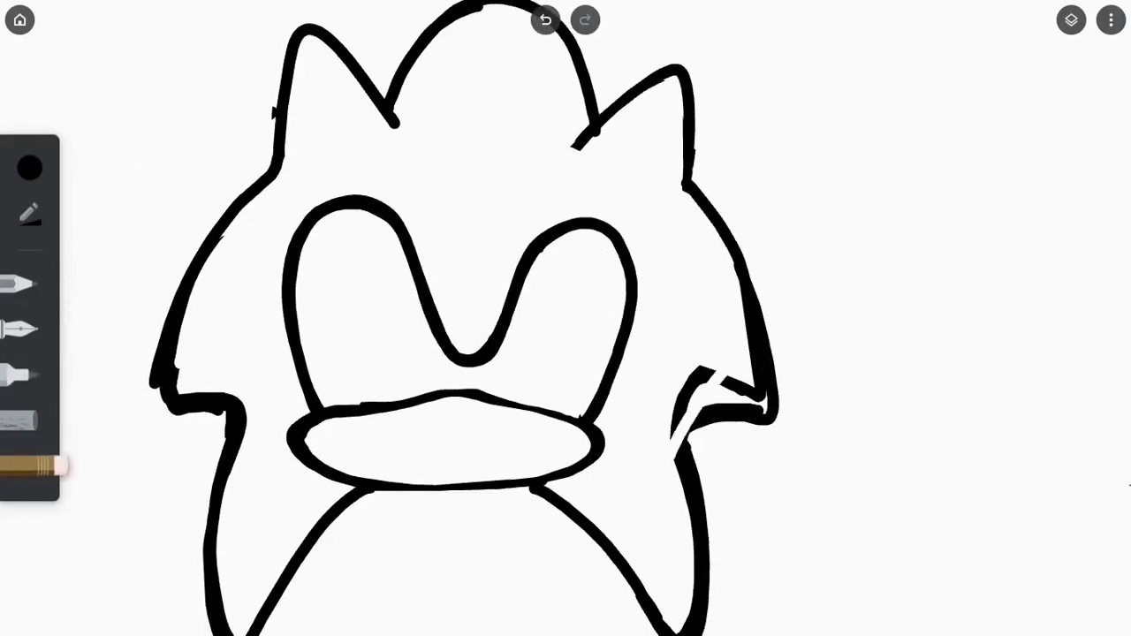
drag(708, 376, 689, 473)
click(22, 375)
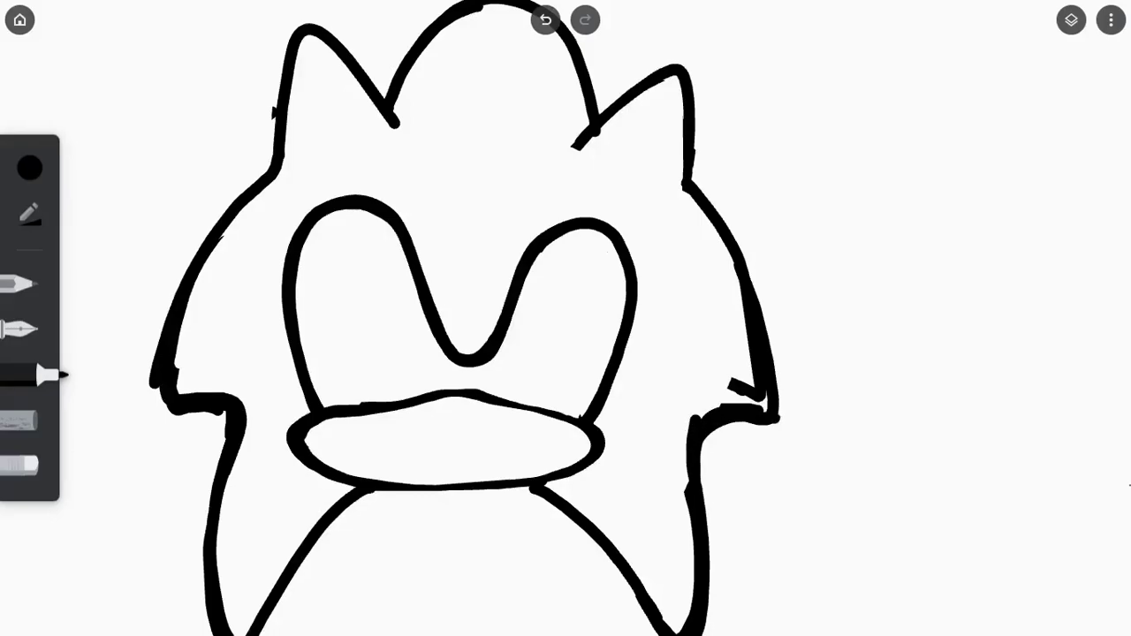
Step: Erase the leftover inner lines of the upper right spike and redraw the curve joining it to the lower spike
click(22, 466)
scroll(495, 354, up, 2)
mouse_move(707, 239)
mouse_down()
mouse_move(711, 397)
mouse_move(618, 548)
mouse_up()
scroll(495, 353, down, 3)
scroll(495, 354, up, 2)
click(22, 375)
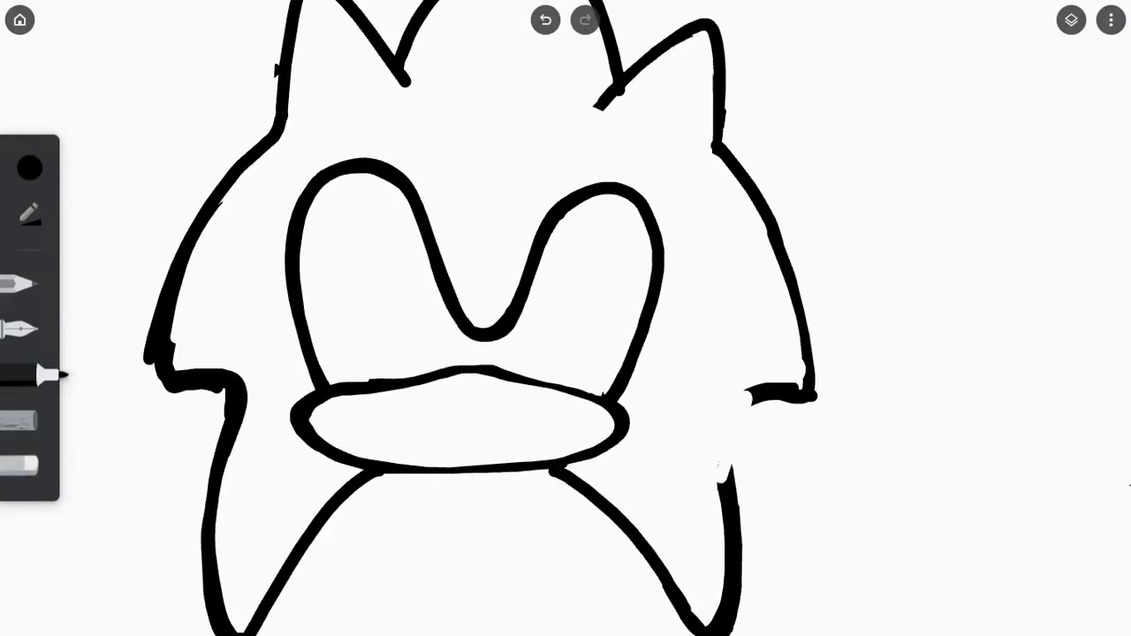
scroll(566, 318, down, 3)
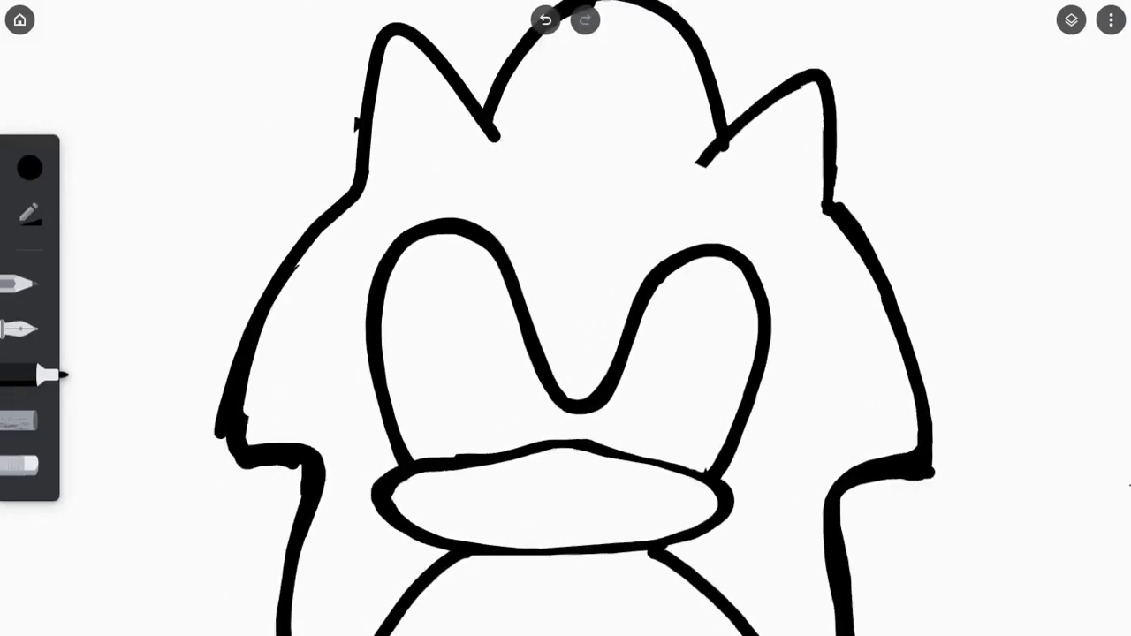
Step: Erase the rough edge of the right head side and restroke it from the ear to the spike tip
scroll(566, 318, up, 3)
scroll(680, 374, up, 2)
click(22, 466)
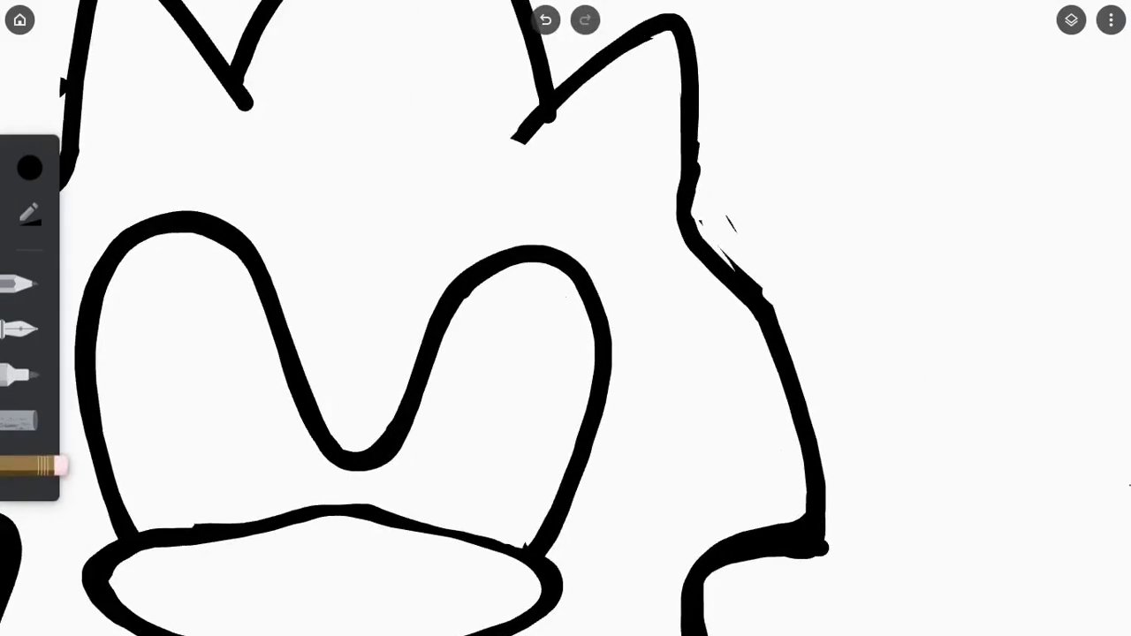
drag(747, 291, 820, 500)
click(22, 375)
drag(699, 235, 824, 504)
Step: Erase the stray stroke end where the right head side meets the ear and tidy the spike tip
scroll(565, 318, down, 3)
scroll(565, 318, up, 2)
click(22, 466)
scroll(565, 318, up, 2)
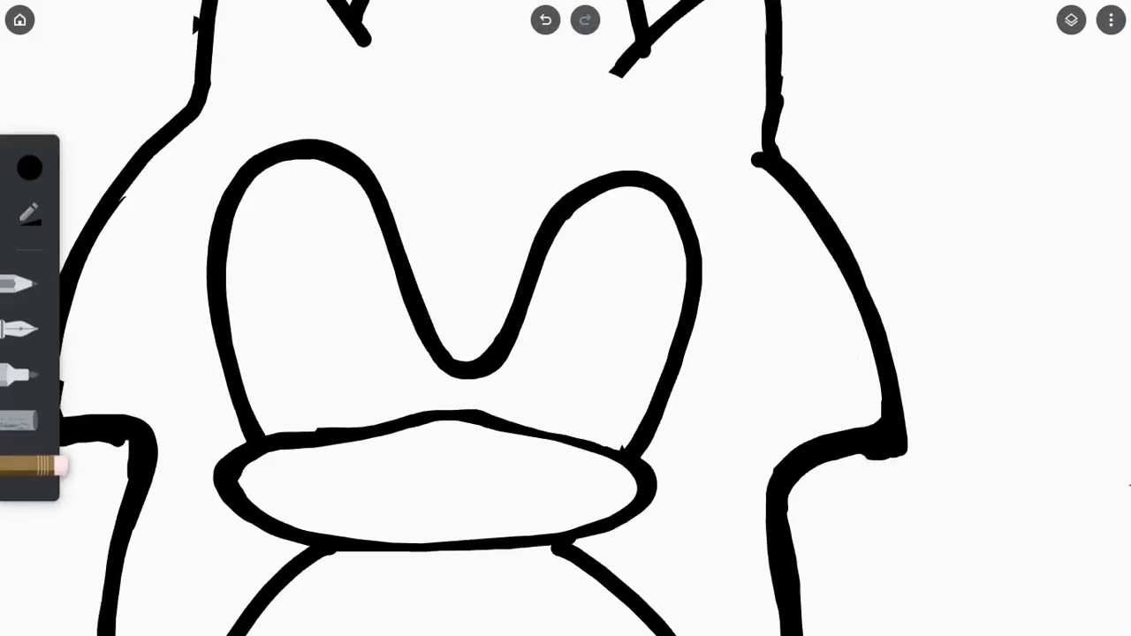
drag(758, 152, 782, 193)
scroll(566, 318, down, 3)
click(22, 374)
scroll(566, 318, up, 2)
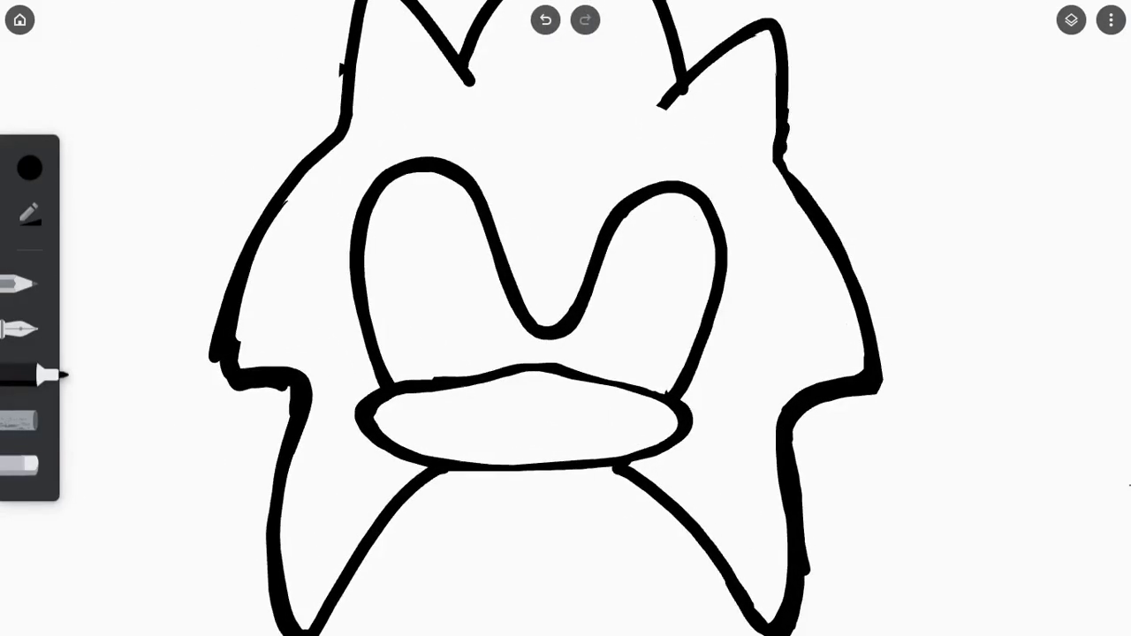
Step: Shave down the thick outline of the right head side with the eraser
scroll(808, 411, up, 2)
scroll(919, 294, up, 2)
click(23, 465)
mouse_move(751, 89)
mouse_down()
mouse_move(871, 362)
mouse_move(773, 438)
mouse_up()
drag(818, 177, 835, 221)
Step: Round the upper right spike's tip and restroke the thinned head side above it with the Marker
click(22, 374)
drag(871, 379, 756, 442)
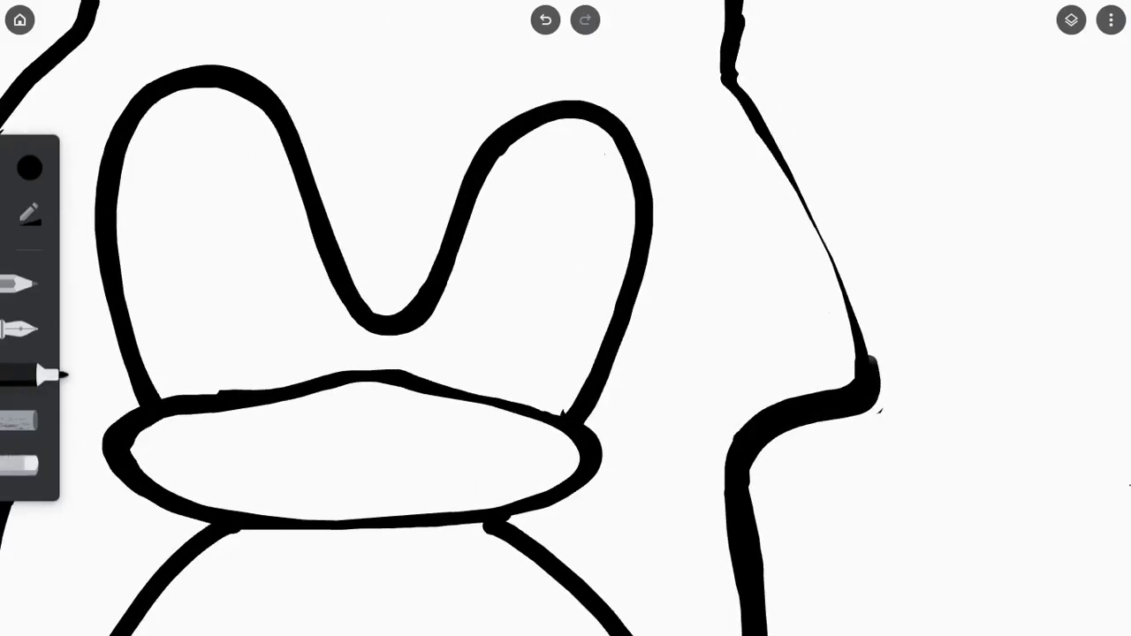
drag(791, 168, 870, 367)
scroll(565, 318, down, 3)
scroll(1043, 234, up, 3)
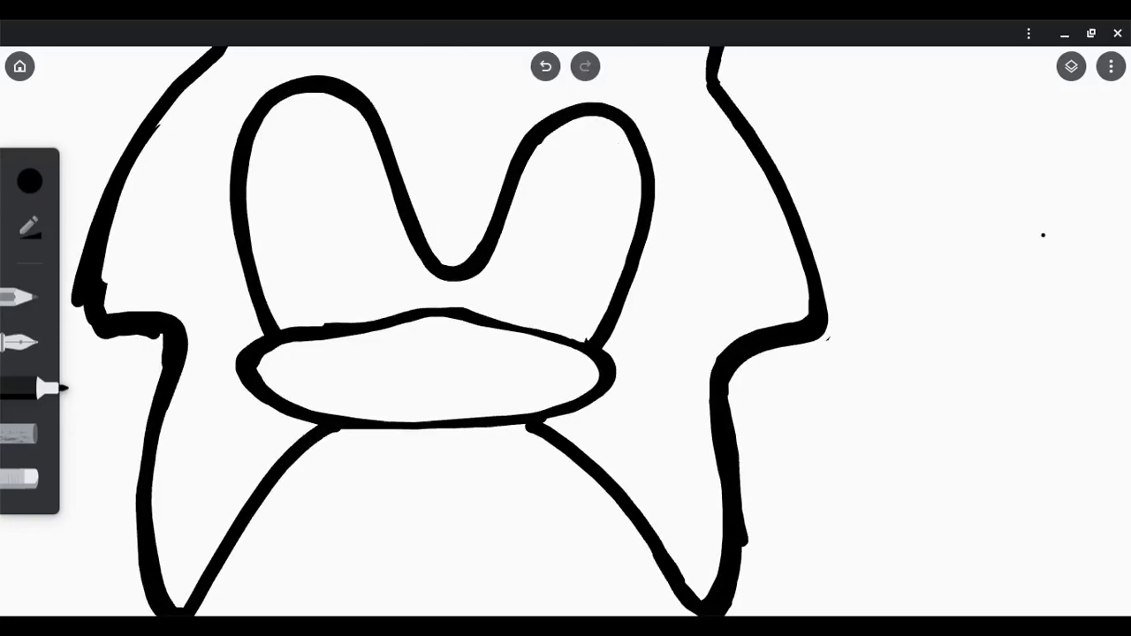
Step: Draw the upper right spike's underside lower and erase the remains of the old line
drag(777, 354, 826, 341)
click(26, 479)
click(22, 387)
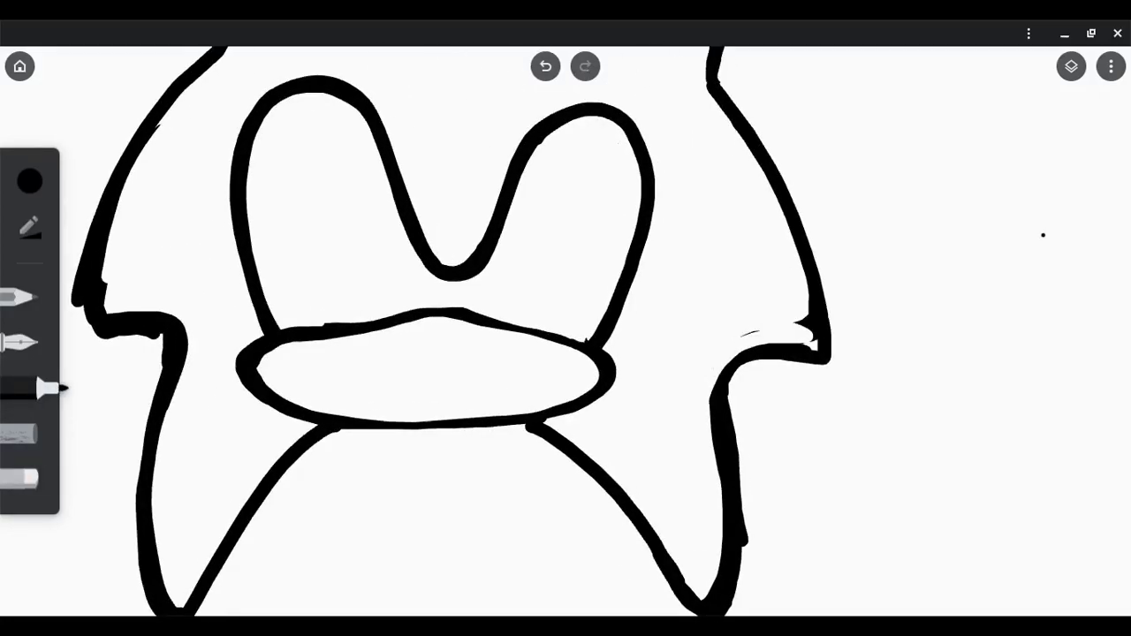
click(27, 479)
drag(715, 366, 809, 340)
Step: Draw a new, higher underside for the upper right spike and erase the lower stroke
click(22, 387)
scroll(774, 309, down, 3)
scroll(774, 309, up, 3)
drag(759, 375, 876, 311)
scroll(1043, 235, up, 3)
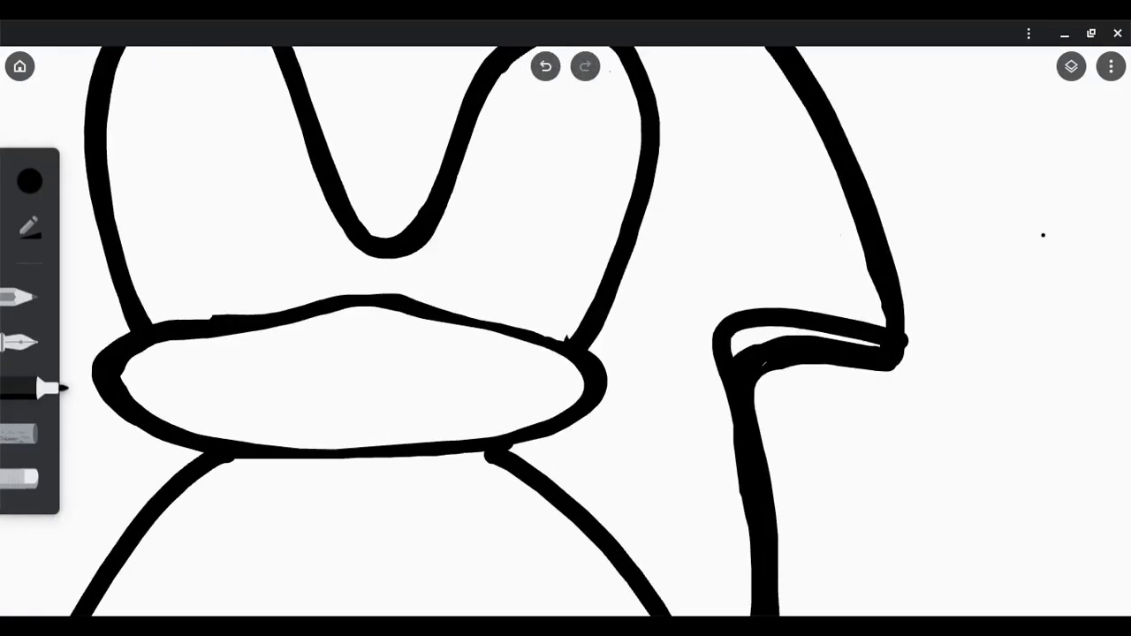
scroll(1043, 235, down, 3)
scroll(1043, 235, up, 2)
click(26, 480)
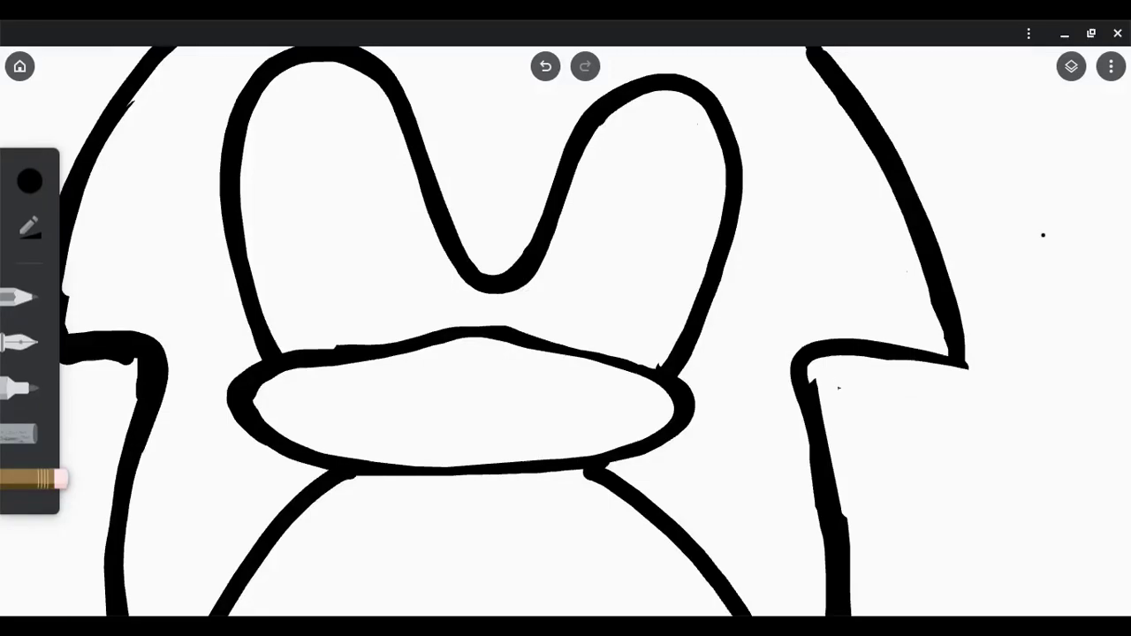
Step: Thicken both edges of the upper right spike with the Marker and trim its protruding tip
click(22, 387)
scroll(1043, 235, up, 1)
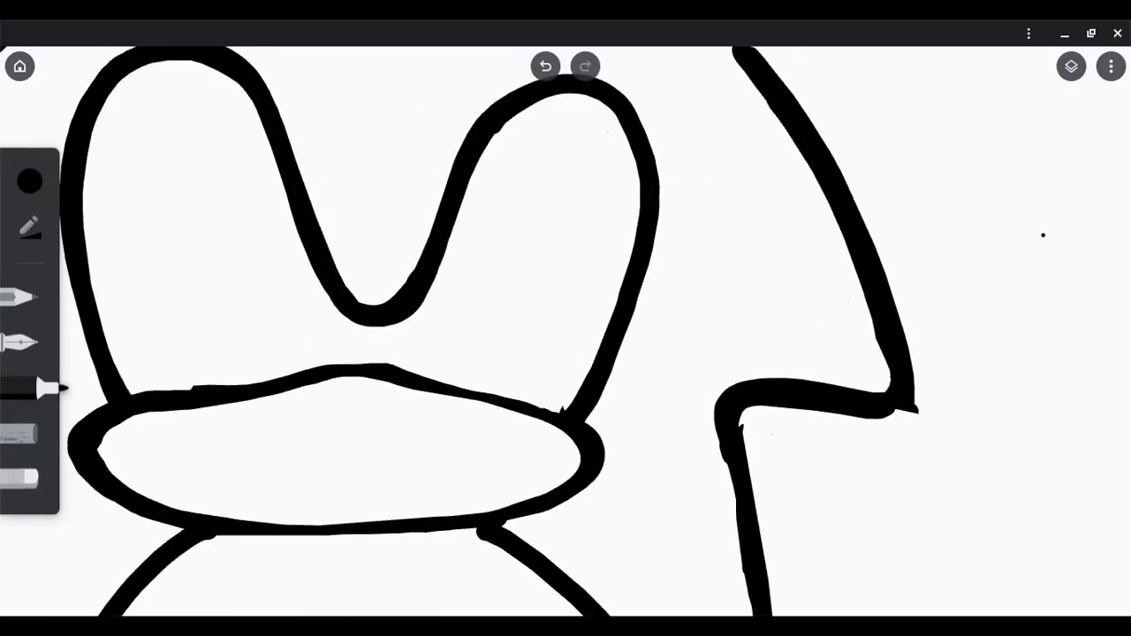
click(26, 480)
scroll(1042, 235, down, 2)
scroll(1042, 235, up, 2)
Step: Clean up the upper left spike by erasing the excess thickness around its tip, underside and notch
click(22, 387)
scroll(1043, 235, down, 1)
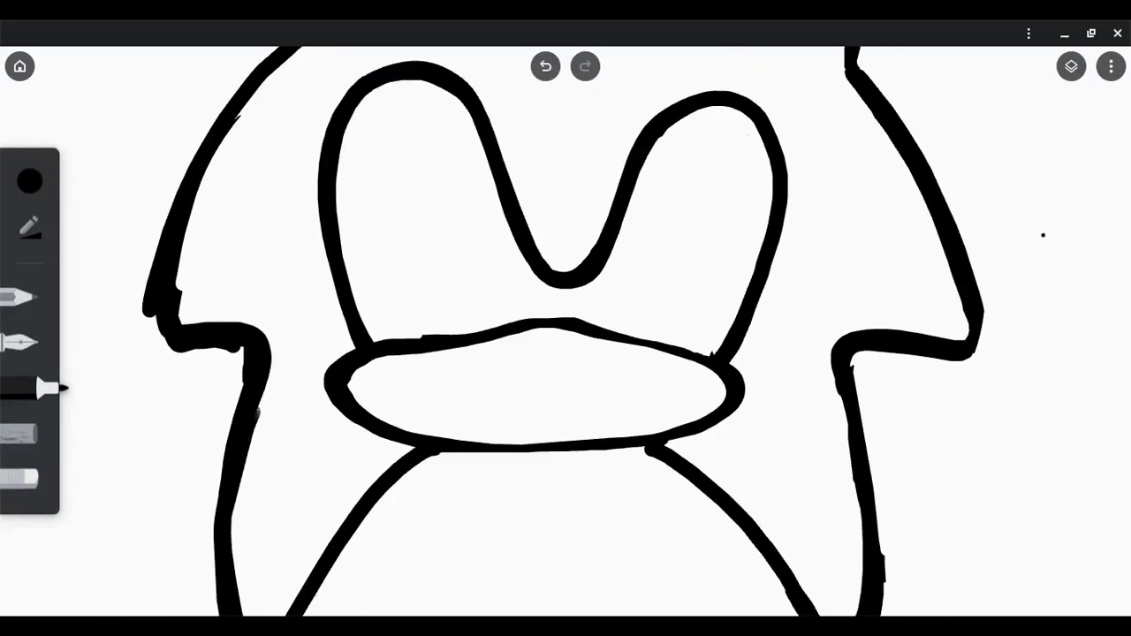
click(26, 480)
scroll(1042, 235, up, 3)
drag(266, 394, 379, 415)
drag(247, 291, 282, 389)
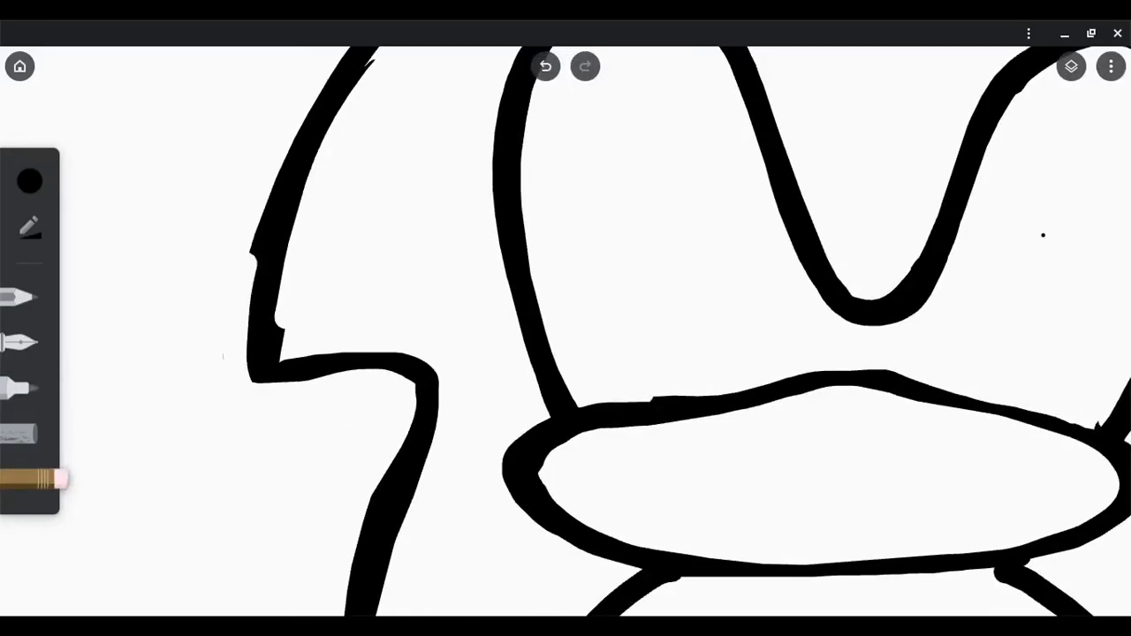
scroll(1043, 235, down, 2)
Step: Restroke the left head side between the ear and the spike and erase its rough edges
click(22, 387)
drag(424, 199, 334, 393)
scroll(1042, 235, up, 3)
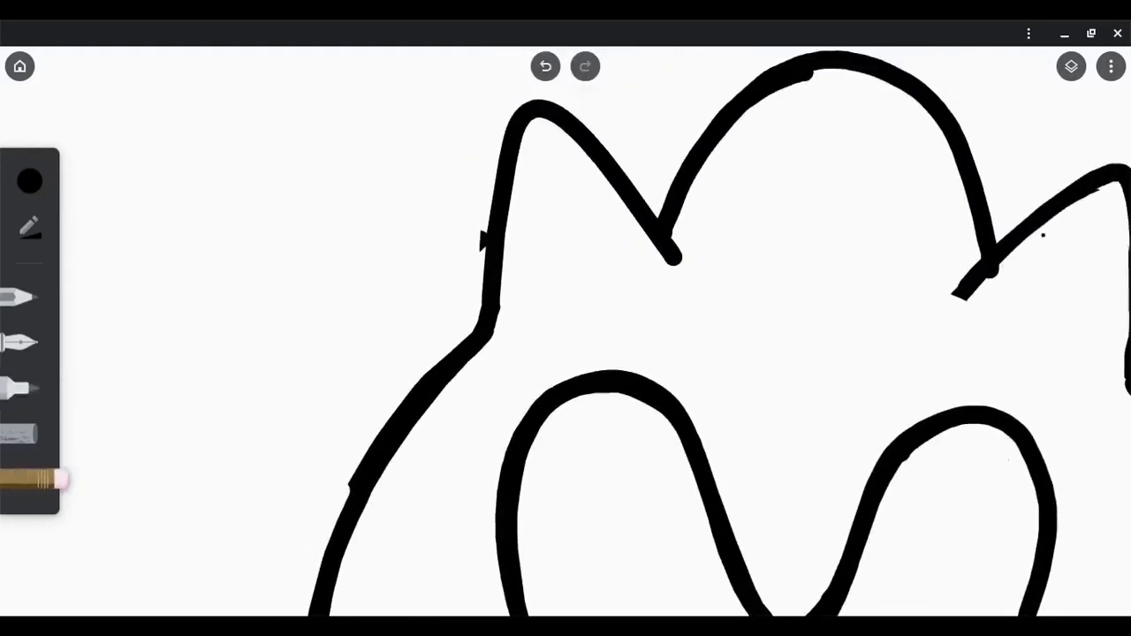
scroll(1042, 235, down, 3)
scroll(1042, 235, down, 3)
scroll(1043, 235, up, 1)
scroll(1042, 235, up, 2)
Step: Erase the excess thickness along the right head side down to the upper right spike
click(22, 387)
click(22, 477)
mouse_move(738, 181)
mouse_down()
mouse_move(804, 292)
mouse_move(838, 415)
mouse_up()
Step: Draw a short vertical Marker line rising from the dip between the eye lobes, undoing unwanted strokes
click(23, 387)
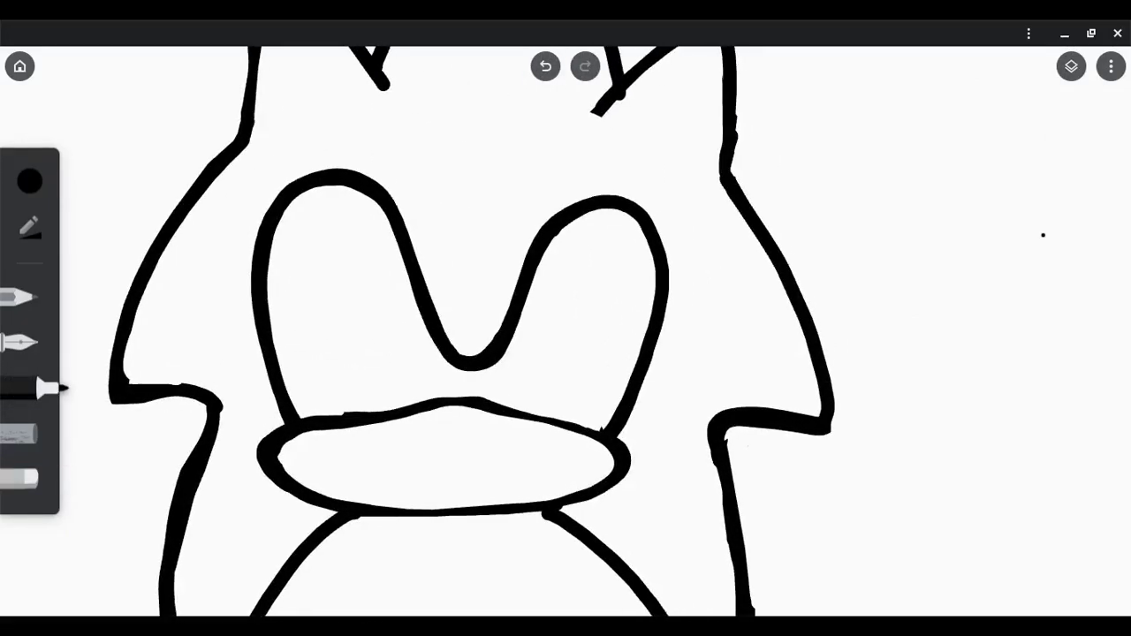
scroll(1043, 235, up, 3)
scroll(1043, 235, down, 2)
key(ctrl+z)
key(ctrl+z)
scroll(1042, 235, down, 1)
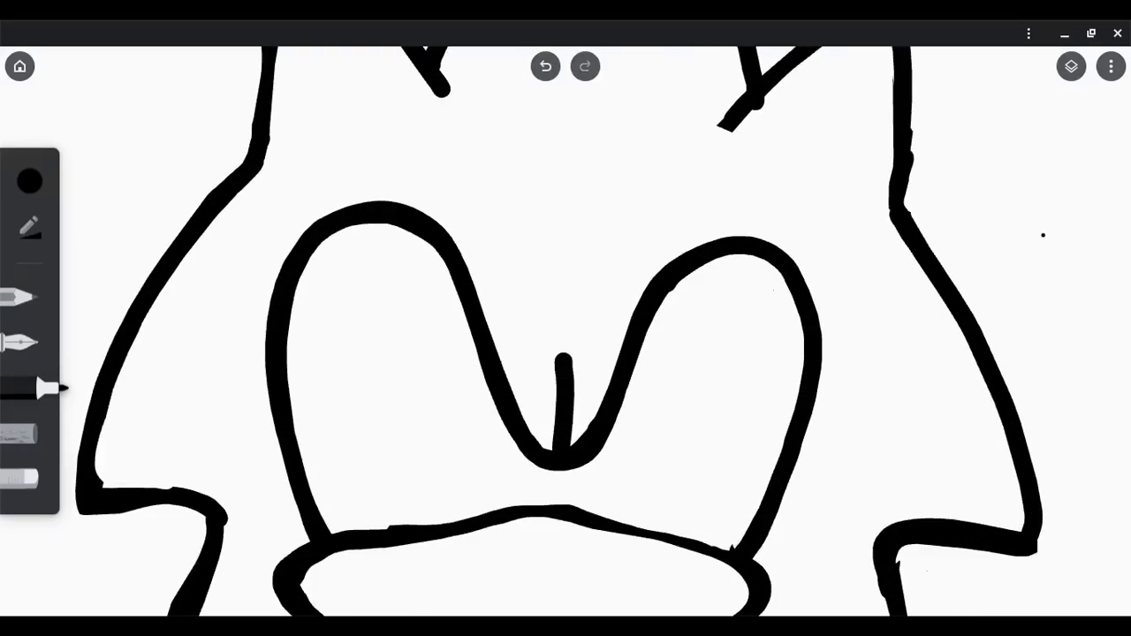
Step: Thin the inner curves of the eye lobes around the dip and reshape the short vertical line, undoing an unwanted stroke
scroll(1042, 235, up, 2)
click(22, 478)
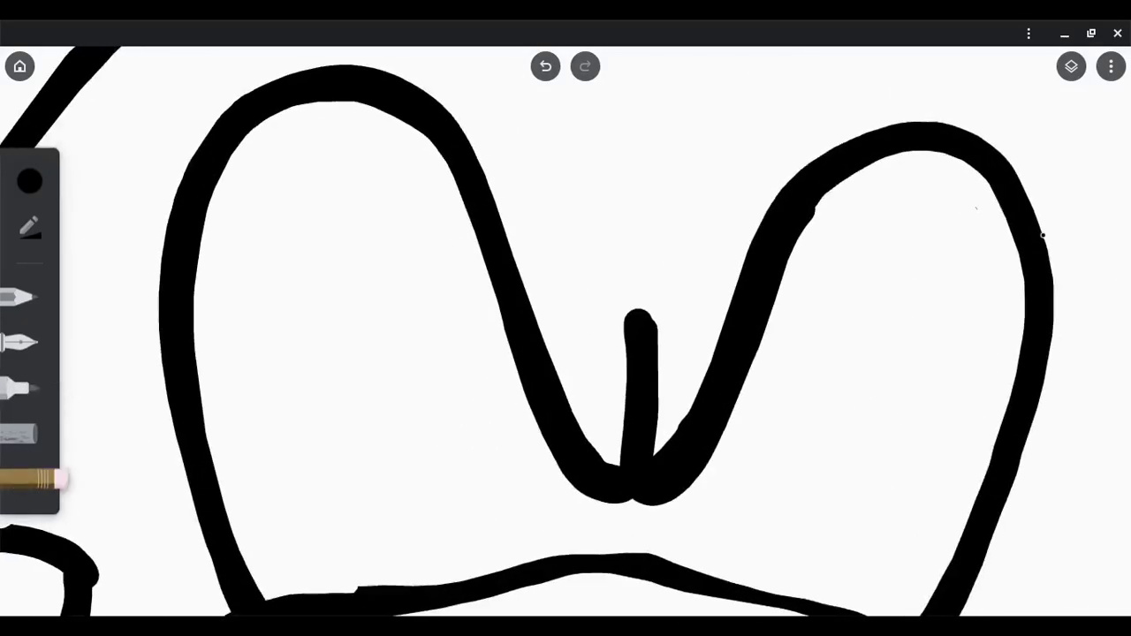
click(22, 387)
drag(623, 357, 572, 450)
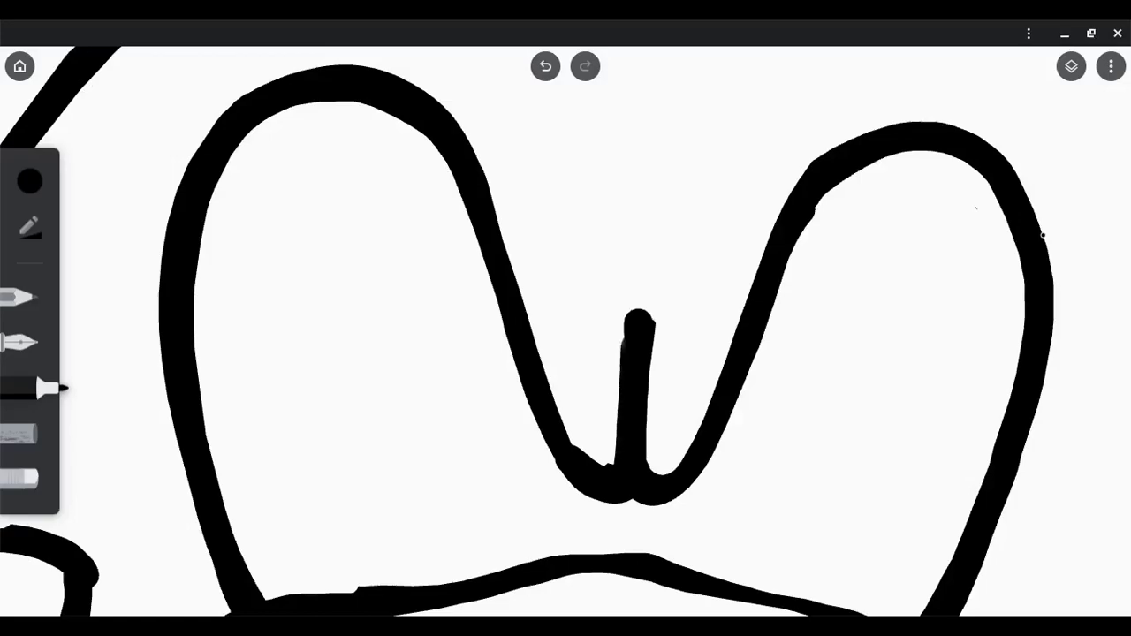
scroll(1043, 235, down, 3)
key(ctrl+z)
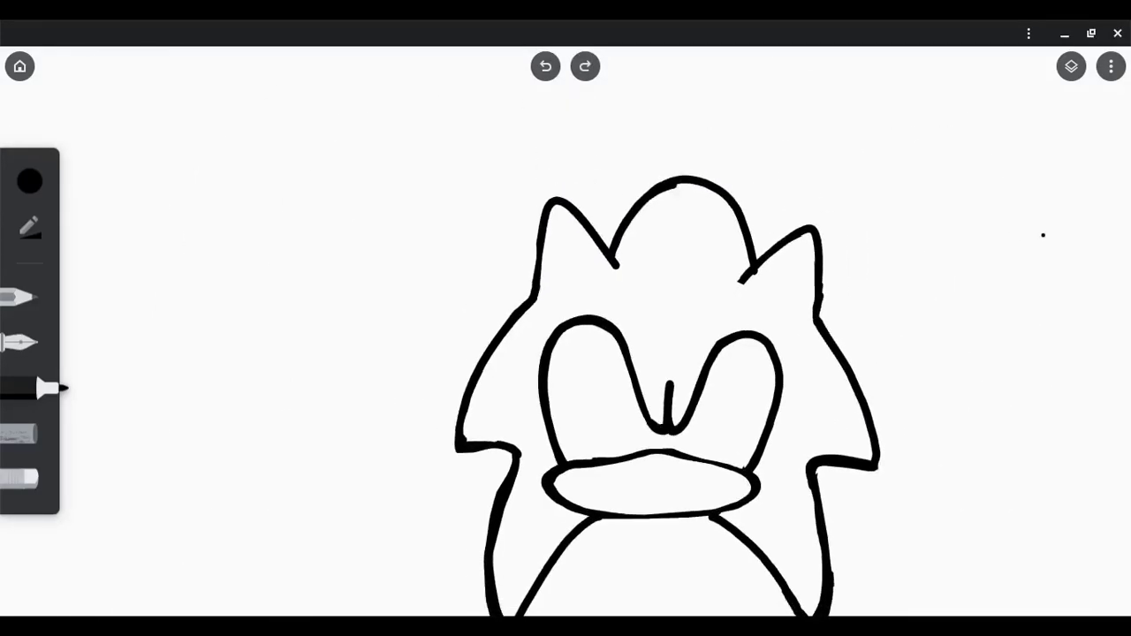
Step: Erase the excess thickness in the dip between the eye lobes and restroke its sides and the short vertical line
scroll(1042, 235, up, 3)
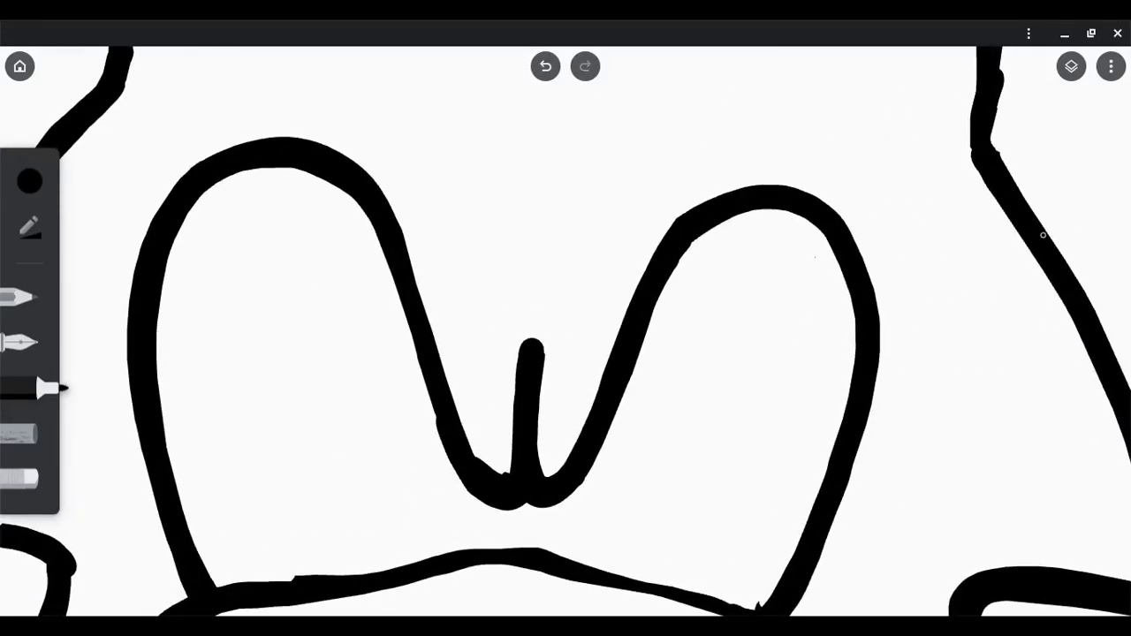
click(22, 478)
drag(451, 397, 495, 486)
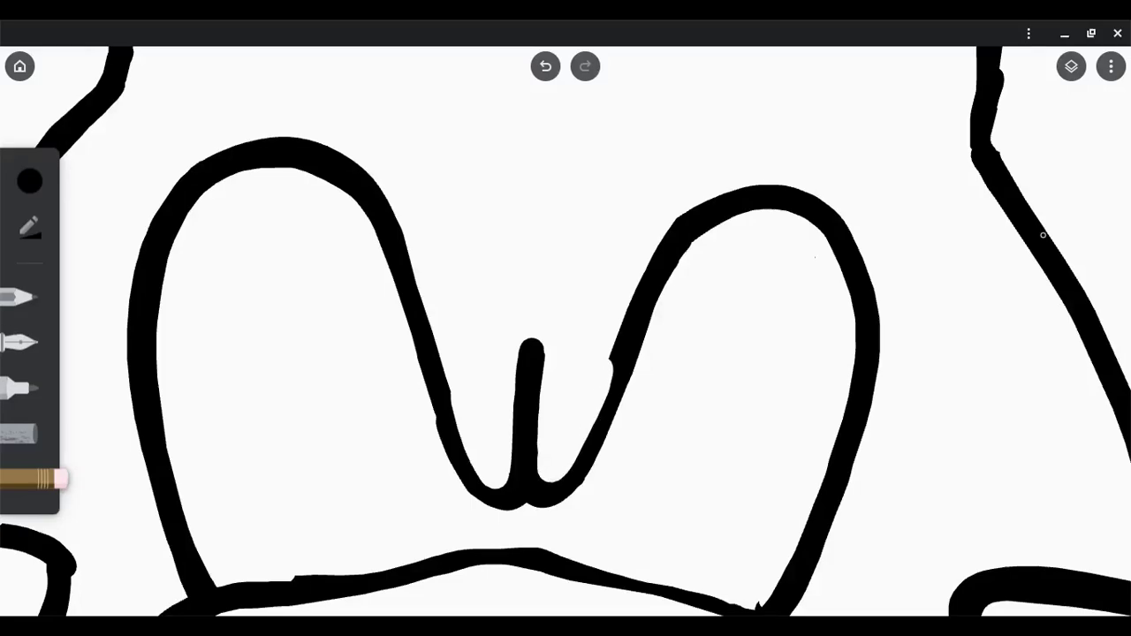
drag(530, 346, 521, 481)
click(22, 387)
mouse_move(424, 353)
mouse_down()
mouse_move(601, 407)
mouse_move(636, 349)
mouse_up()
scroll(1043, 235, down, 1)
scroll(1042, 235, down, 2)
scroll(1042, 235, up, 3)
scroll(1042, 235, down, 3)
scroll(1042, 235, up, 2)
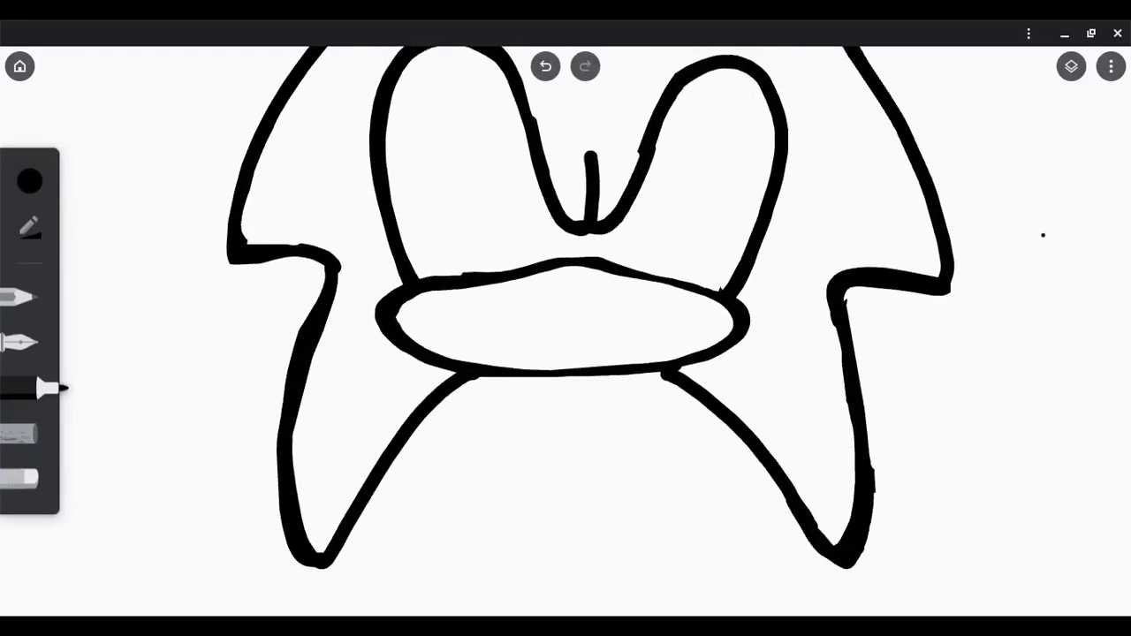
Step: Draw a tall oval body under the muzzle with a smaller oval belly inside it, using the Marker
click(22, 477)
click(22, 387)
scroll(1043, 235, down, 1)
mouse_move(433, 323)
mouse_down()
mouse_move(610, 345)
mouse_move(601, 532)
mouse_up()
mouse_move(434, 325)
mouse_down()
mouse_move(415, 381)
mouse_move(422, 547)
mouse_up()
scroll(1042, 235, up, 1)
mouse_move(404, 265)
mouse_down()
mouse_move(413, 477)
mouse_move(576, 464)
mouse_up()
scroll(1042, 235, up, 2)
drag(569, 389, 559, 491)
Step: Touch up the two body ovals and erase the excess thickness along the left side of the belly oval
scroll(1043, 235, down, 1)
mouse_move(424, 464)
mouse_down()
mouse_move(449, 246)
mouse_move(494, 462)
mouse_move(428, 467)
mouse_up()
scroll(1042, 235, up, 1)
scroll(1043, 235, down, 1)
mouse_move(552, 371)
mouse_down()
mouse_move(450, 468)
mouse_move(543, 389)
mouse_up()
click(22, 477)
drag(550, 344, 550, 389)
click(22, 387)
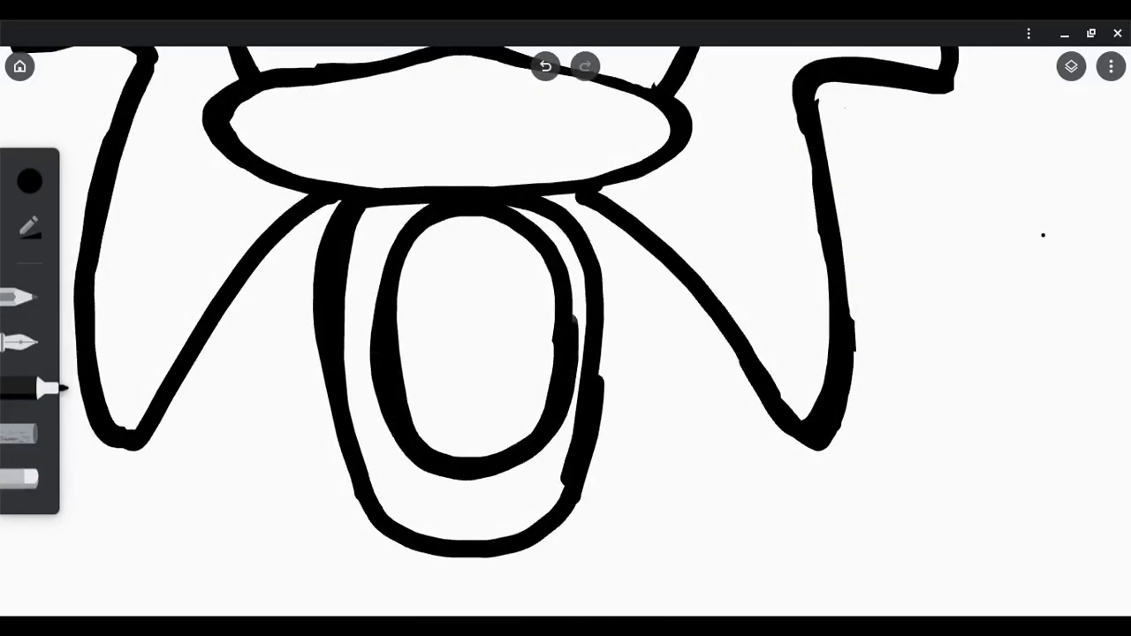
click(22, 478)
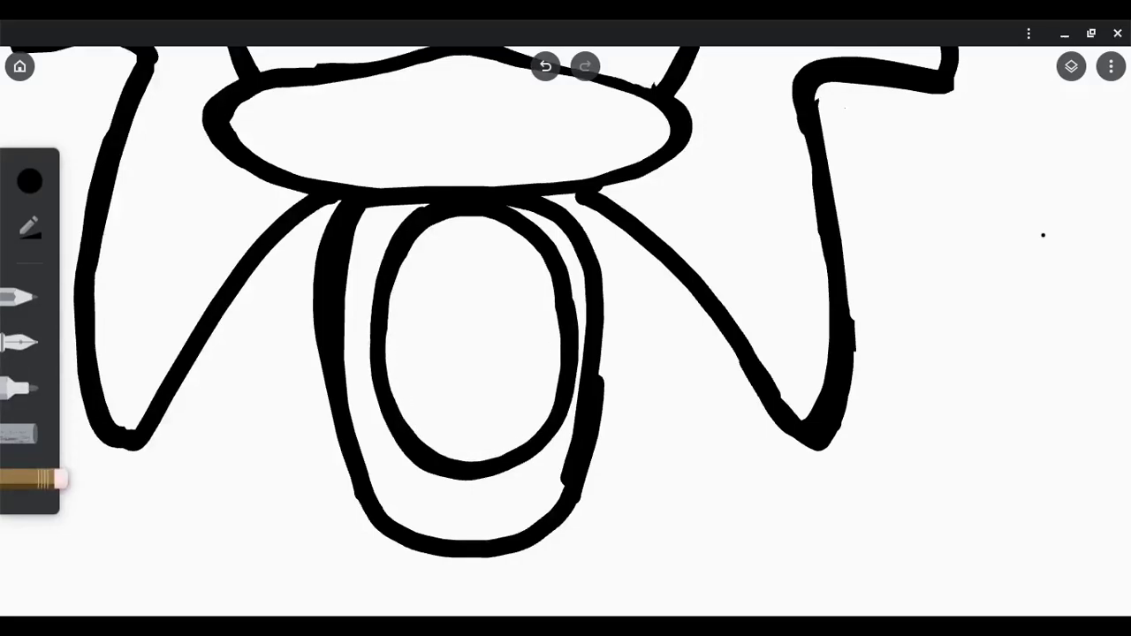
Step: Thin the outer body oval along both sides and restroke the belly oval with the Marker
scroll(1042, 235, down, 1)
drag(349, 265, 349, 424)
scroll(1043, 235, down, 1)
scroll(1043, 235, up, 2)
click(22, 387)
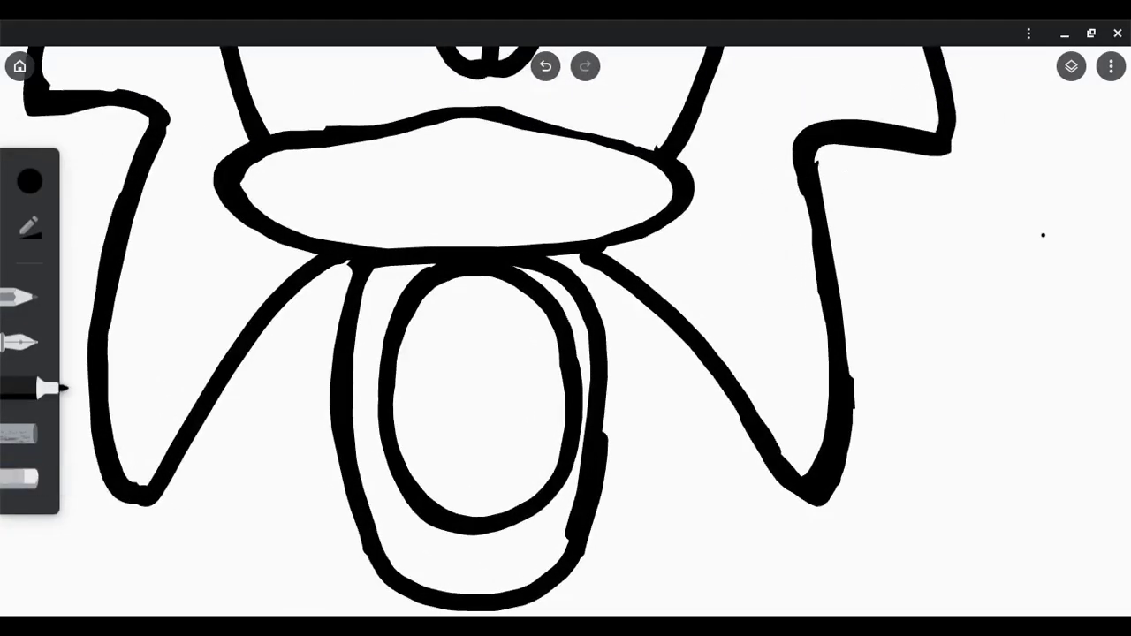
mouse_move(415, 267)
mouse_down()
mouse_move(504, 537)
mouse_move(579, 389)
mouse_up()
click(22, 478)
drag(565, 267, 578, 539)
click(22, 387)
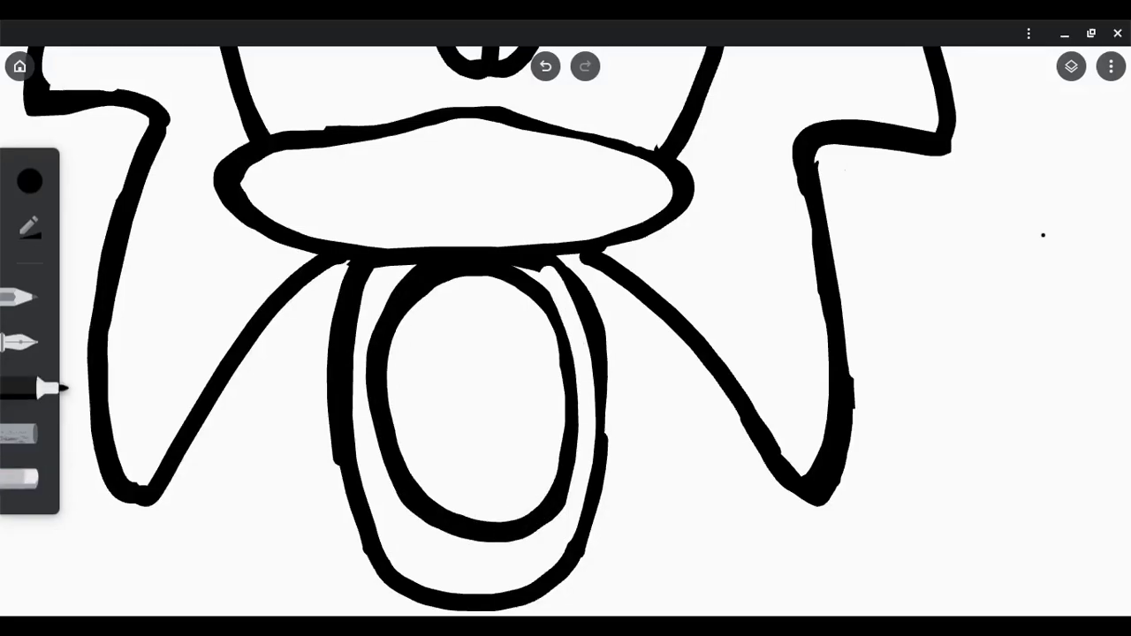
Step: Erase the excess thickness around the belly oval and smooth its upper curve with a Marker stroke
scroll(1043, 235, down, 1)
scroll(1042, 235, up, 2)
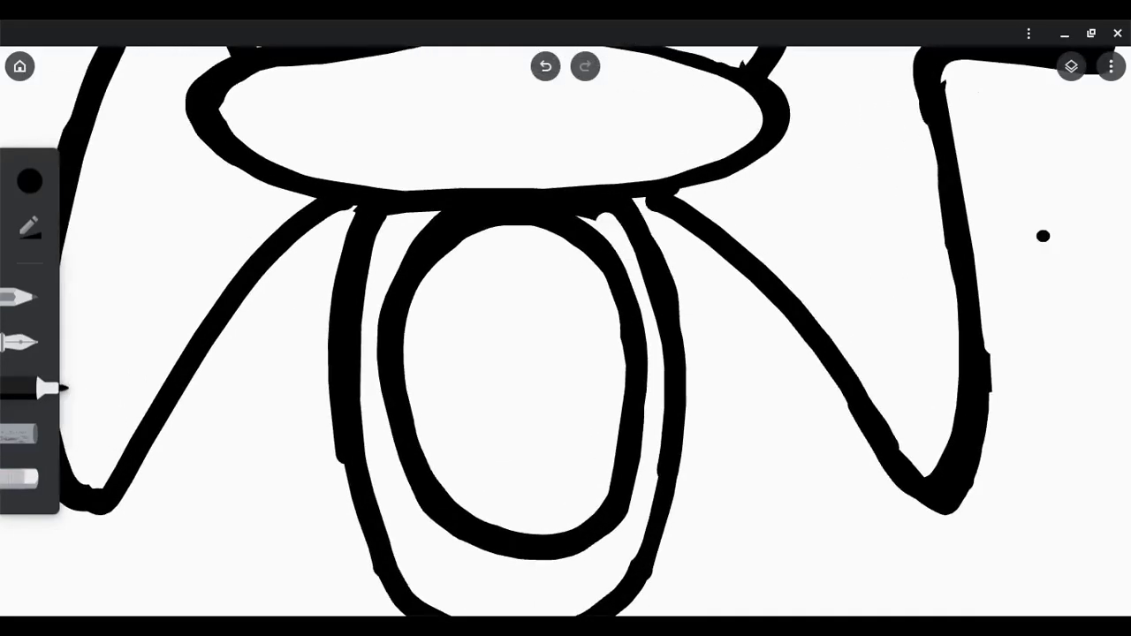
click(22, 477)
drag(389, 271, 411, 499)
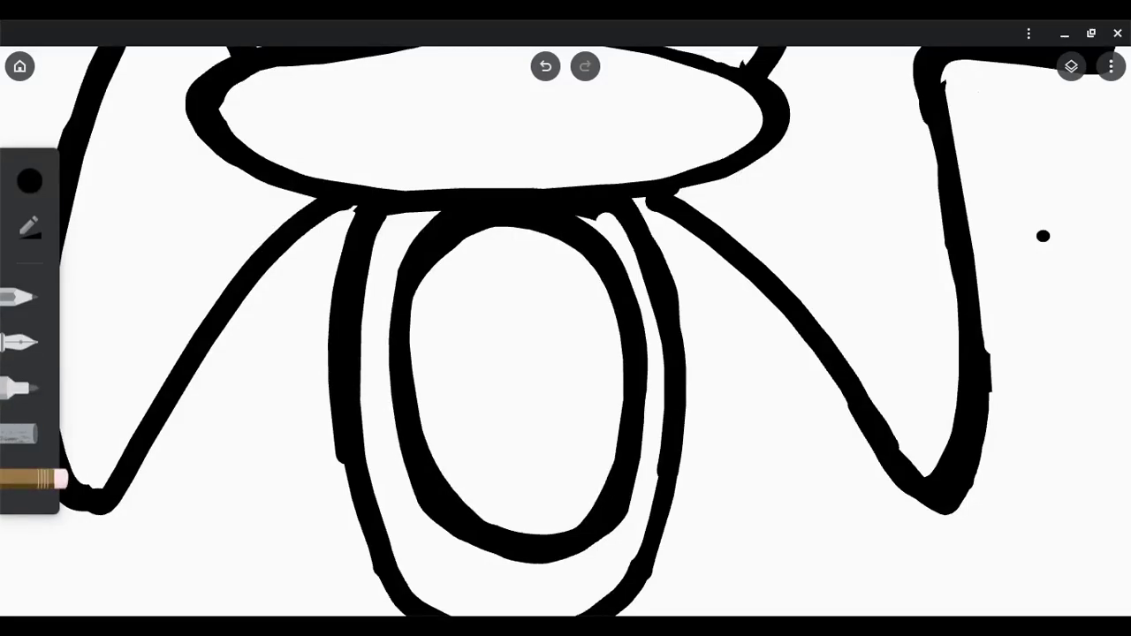
drag(610, 539, 640, 230)
mouse_move(433, 228)
mouse_down()
mouse_move(610, 522)
mouse_move(409, 353)
mouse_up()
click(22, 387)
mouse_move(424, 283)
mouse_down()
mouse_move(416, 491)
mouse_move(622, 274)
mouse_up()
scroll(1043, 235, down, 5)
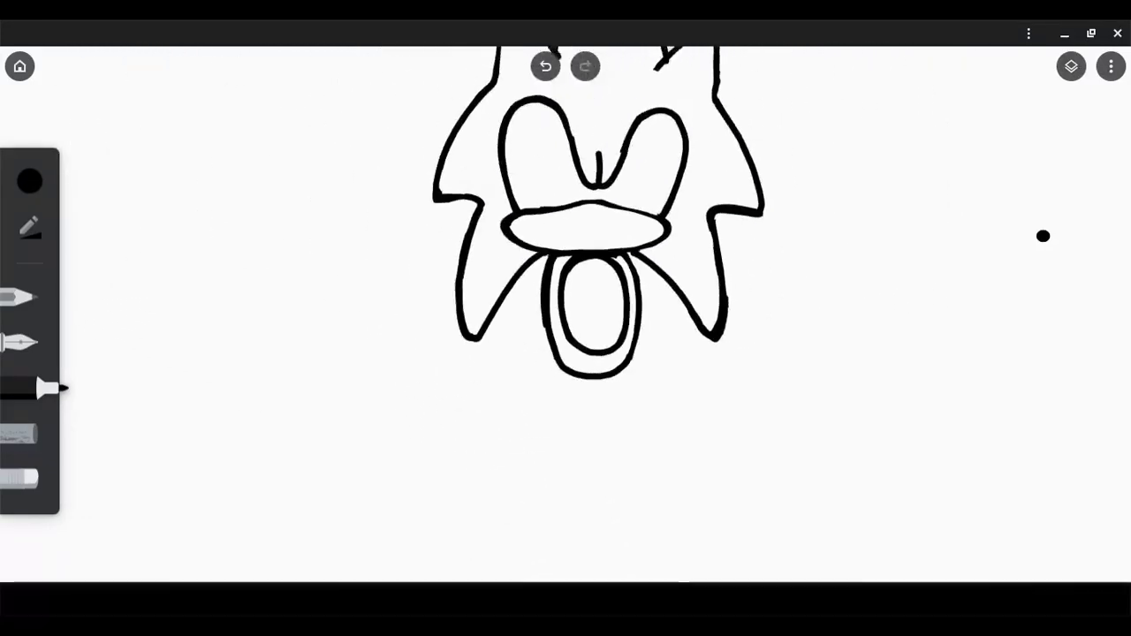
key(ctrl+a)
key(Escape)
scroll(1042, 235, up, 5)
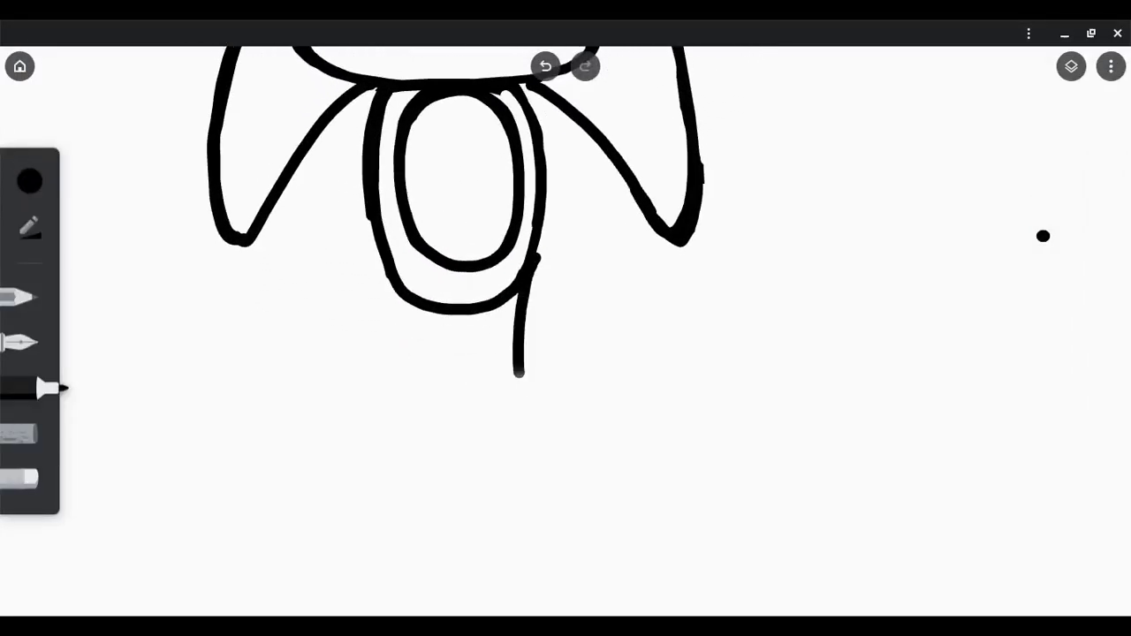
mouse_move(534, 207)
mouse_down()
mouse_move(518, 505)
mouse_move(537, 196)
mouse_move(546, 508)
mouse_up()
key(ctrl+z)
scroll(1043, 235, down, 2)
drag(532, 428, 518, 192)
key(ctrl+z)
drag(526, 394, 509, 196)
key(ctrl+z)
scroll(1043, 236, up, 2)
key(ctrl+z)
Step: Draw long vertical Marker lines down from the body for the outer and inner edges of two legs
drag(501, 122, 510, 461)
drag(456, 173, 479, 451)
drag(408, 177, 422, 449)
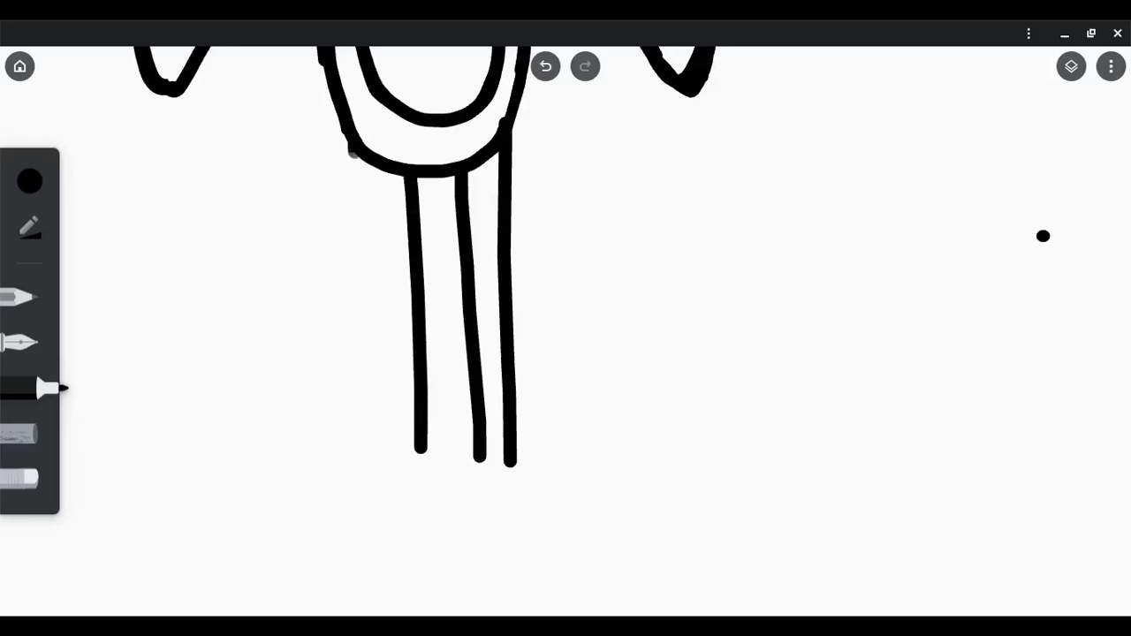
drag(352, 146, 374, 458)
Step: Redraw the right leg's inner line closer to the middle and erase the old line and the body curve across the legs
drag(450, 177, 460, 444)
click(26, 478)
drag(464, 159, 480, 460)
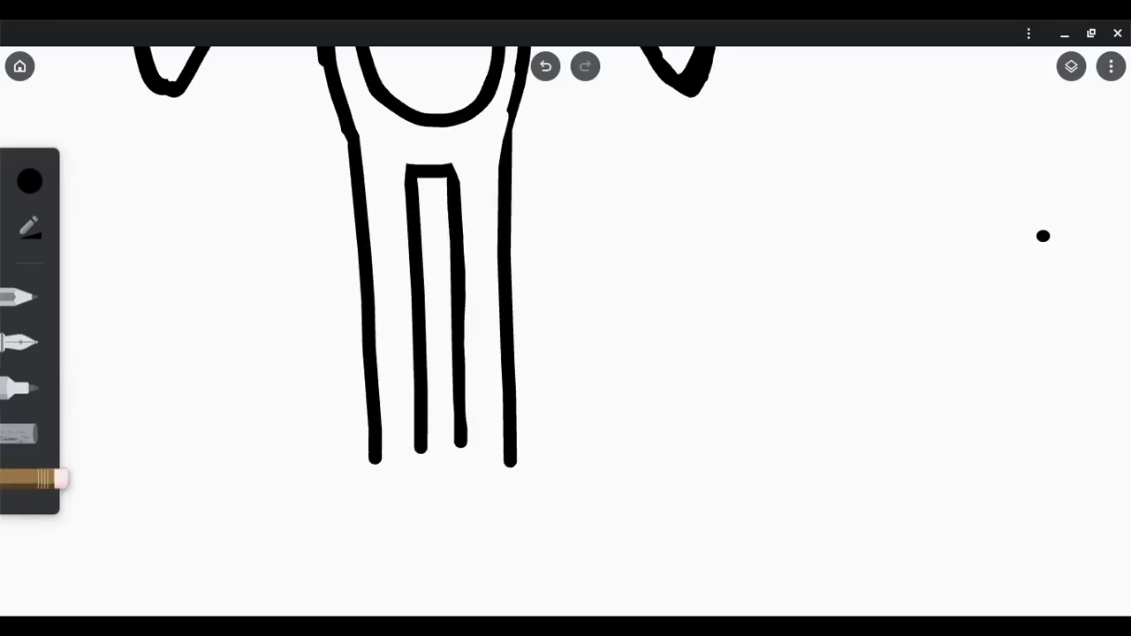
scroll(1042, 236, down, 3)
click(27, 387)
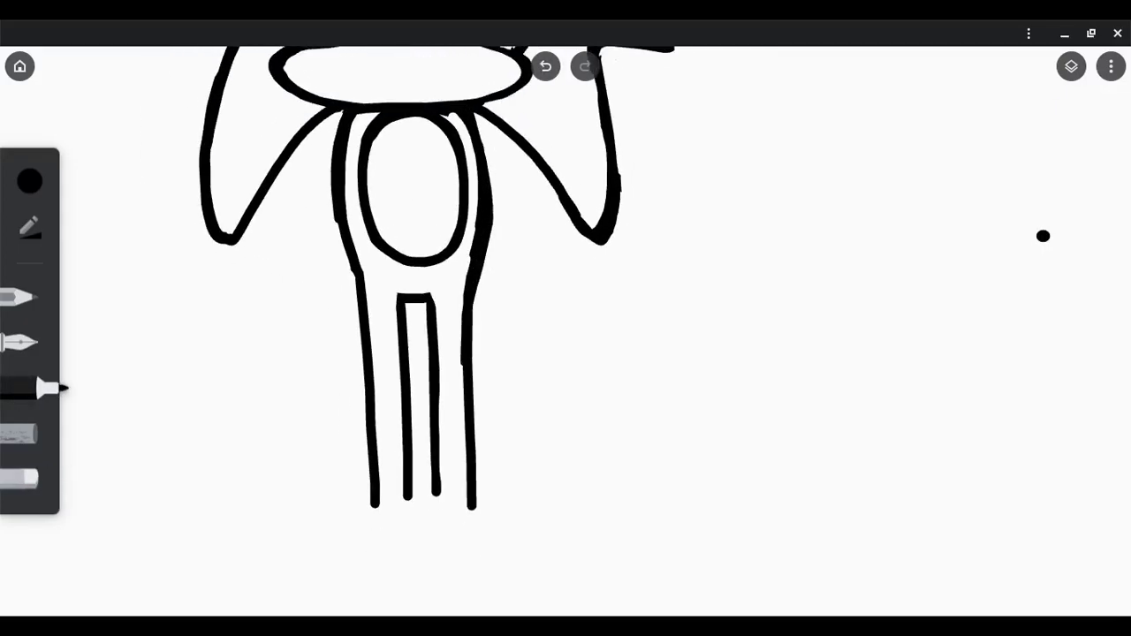
Step: Restroke the left side of the body down into the leg and erase the doubled line
drag(350, 115, 363, 486)
scroll(1043, 236, up, 2)
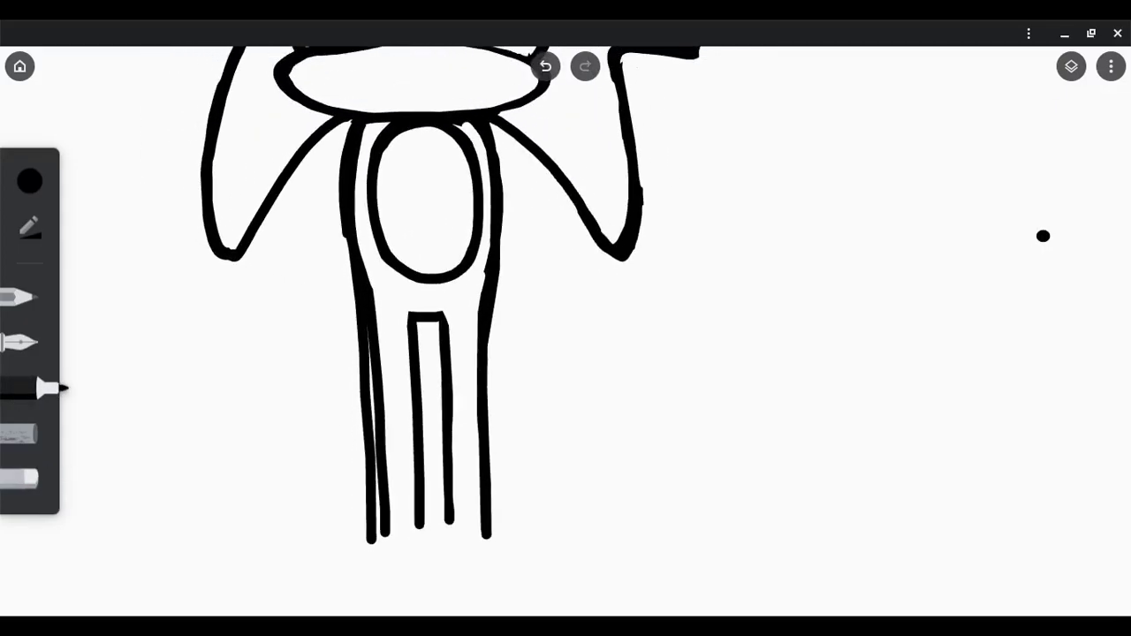
click(27, 478)
drag(369, 266, 364, 565)
mouse_move(417, 265)
mouse_down()
mouse_move(422, 539)
mouse_move(431, 265)
mouse_move(404, 559)
mouse_move(402, 403)
mouse_up()
Step: Undo the unwanted strokes and restroke the left leg's inner and outer lines with the Marker
click(26, 387)
key(ctrl+z)
key(ctrl+z)
drag(412, 569, 416, 277)
scroll(1042, 236, up, 2)
scroll(1043, 236, down, 2)
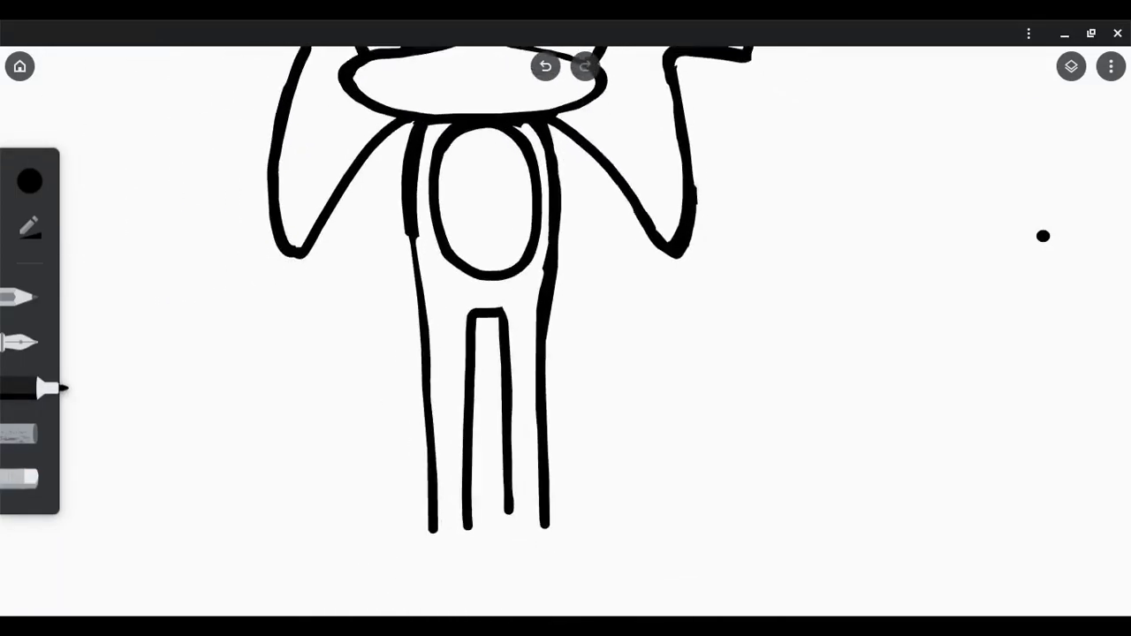
scroll(1042, 236, up, 2)
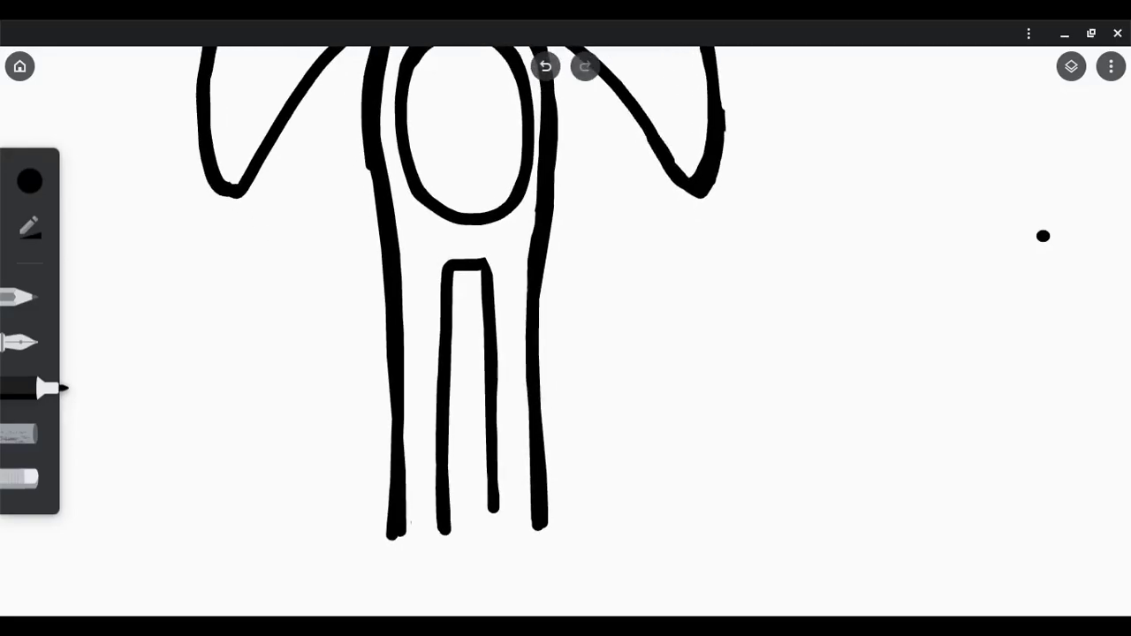
Step: Round the top of the gap between the legs and erase the excess thickness along the leg lines
key(e)
scroll(1043, 236, up, 2)
scroll(1043, 236, down, 3)
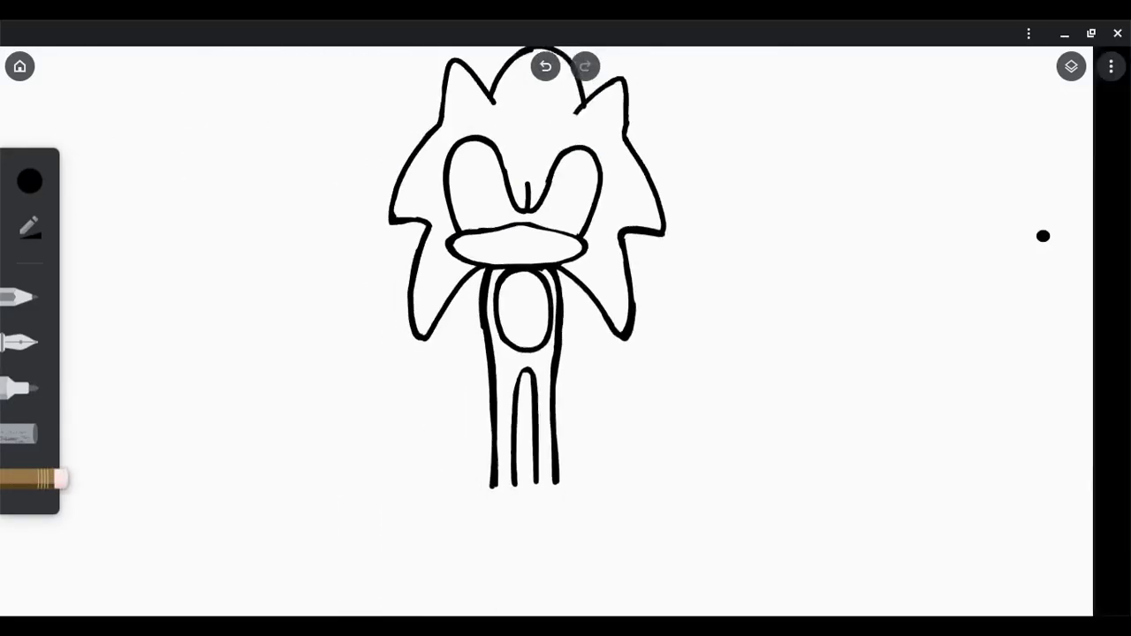
scroll(1042, 236, up, 3)
drag(361, 451, 360, 553)
drag(413, 380, 415, 525)
Step: Draw a flattened oval cuff at the bottom of the right leg, undoing the unwanted first stroke
click(18, 387)
mouse_move(355, 608)
mouse_down()
mouse_move(356, 531)
mouse_move(417, 512)
mouse_move(422, 609)
mouse_up()
scroll(1042, 236, down, 2)
scroll(1042, 236, down, 2)
scroll(1042, 236, up, 3)
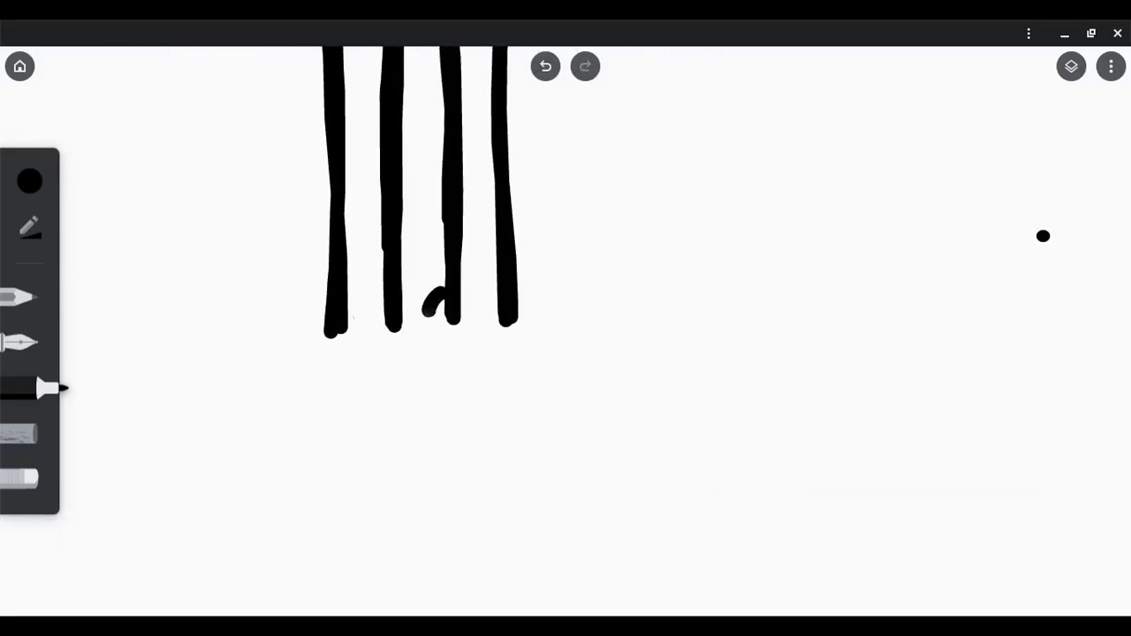
click(545, 66)
mouse_move(424, 311)
mouse_down()
mouse_move(570, 340)
mouse_move(422, 316)
mouse_up()
Step: Draw a second, wider band directly beneath the right leg's cuff, undoing unwanted strokes
mouse_move(548, 364)
mouse_down()
mouse_move(428, 358)
mouse_move(504, 541)
mouse_up()
scroll(1043, 236, down, 1)
click(545, 66)
mouse_move(442, 347)
mouse_down()
mouse_move(558, 448)
mouse_move(569, 354)
mouse_up()
scroll(1043, 236, down, 2)
key(ctrl+z)
scroll(1043, 236, down, 1)
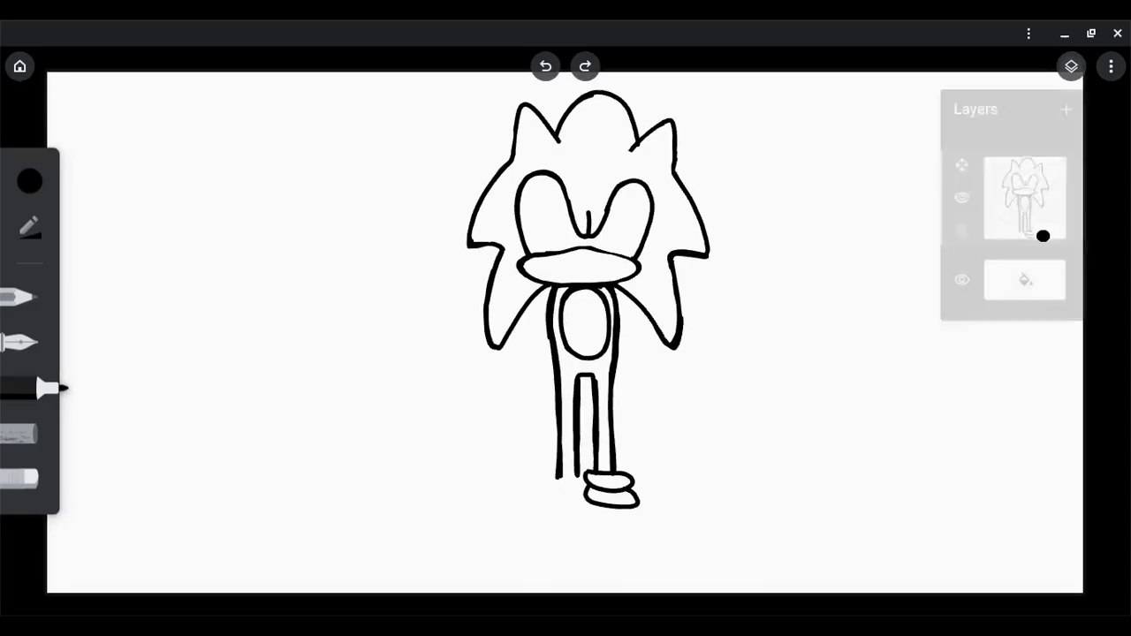
key(ctrl+a)
key(Escape)
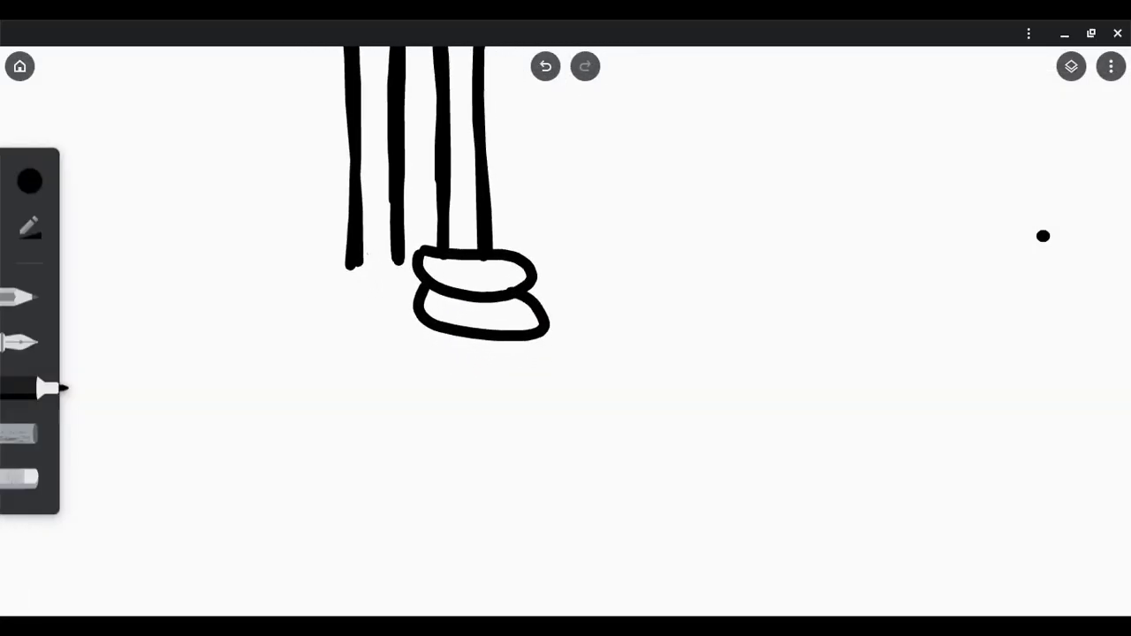
Step: Draw a large pointed shoe outline below the right leg's bands, undoing the strokes that miss the shape
scroll(1042, 236, up, 1)
mouse_move(546, 307)
mouse_down()
mouse_move(665, 560)
mouse_move(664, 428)
mouse_move(699, 508)
mouse_up()
scroll(1042, 236, down, 1)
key(ctrl+z)
mouse_move(454, 291)
mouse_down()
mouse_move(461, 454)
mouse_move(695, 505)
mouse_up()
scroll(1042, 236, up, 1)
key(ctrl+z)
drag(415, 225, 543, 519)
key(ctrl+z)
drag(416, 221, 733, 543)
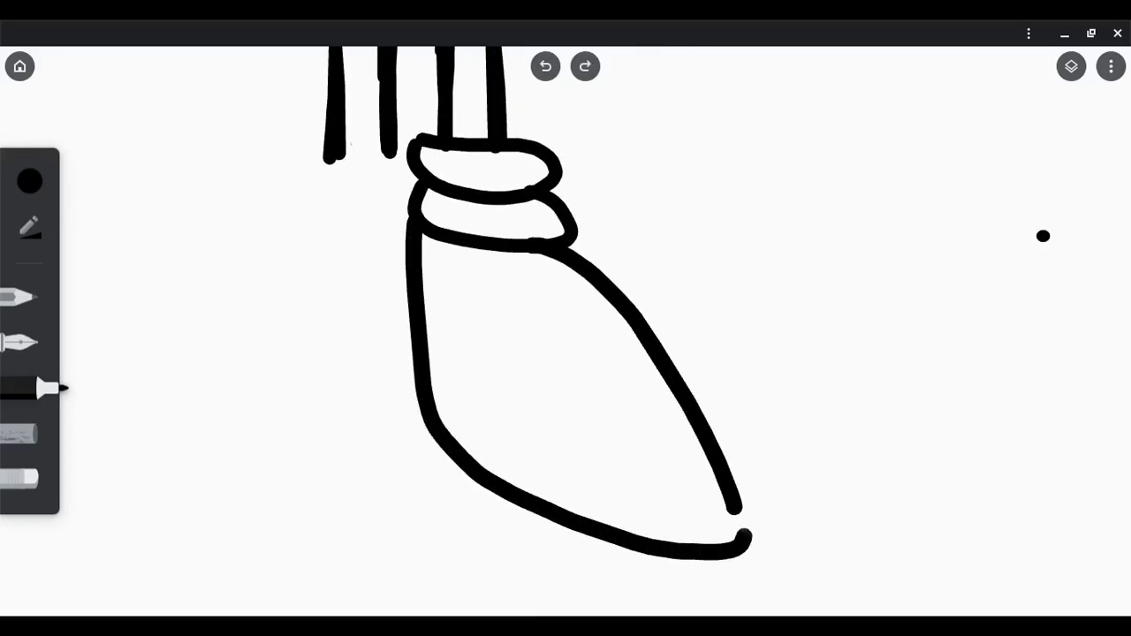
Step: Draw two matching stacked bands at the bottom of the left leg and erase the leg ends inside them
scroll(1043, 235, up, 1)
drag(494, 296, 473, 350)
drag(395, 403, 530, 402)
click(34, 478)
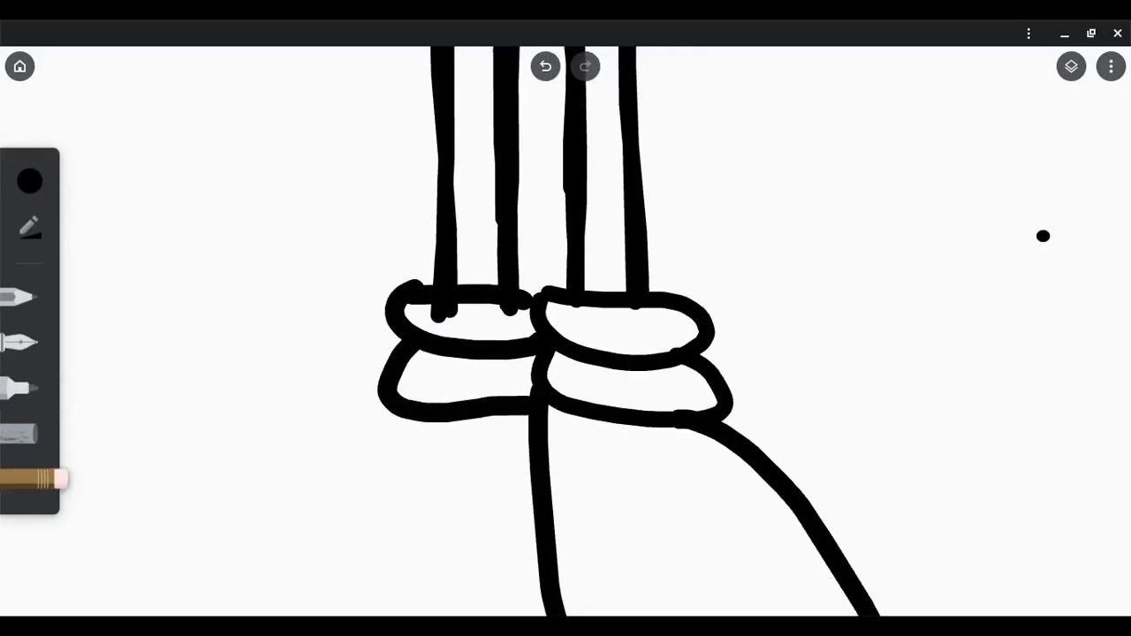
Step: Draw a long rounded shoe outline below the left leg's bands
scroll(1043, 236, down, 1)
click(34, 387)
mouse_move(406, 283)
mouse_down()
mouse_move(462, 546)
mouse_move(517, 283)
mouse_up()
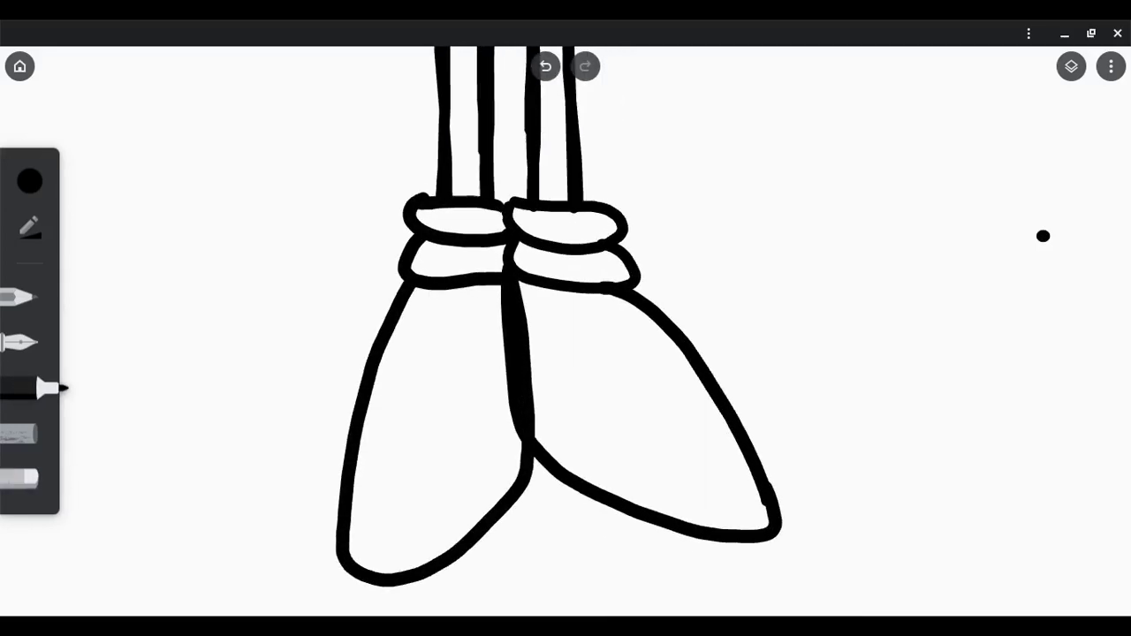
Step: Erase the overlap between the two feet and redraw the inner edges of the bands and shoes as separate outlines
click(34, 478)
mouse_move(515, 199)
mouse_down()
mouse_move(521, 496)
mouse_move(499, 276)
mouse_move(530, 454)
mouse_up()
click(34, 387)
scroll(1042, 236, up, 1)
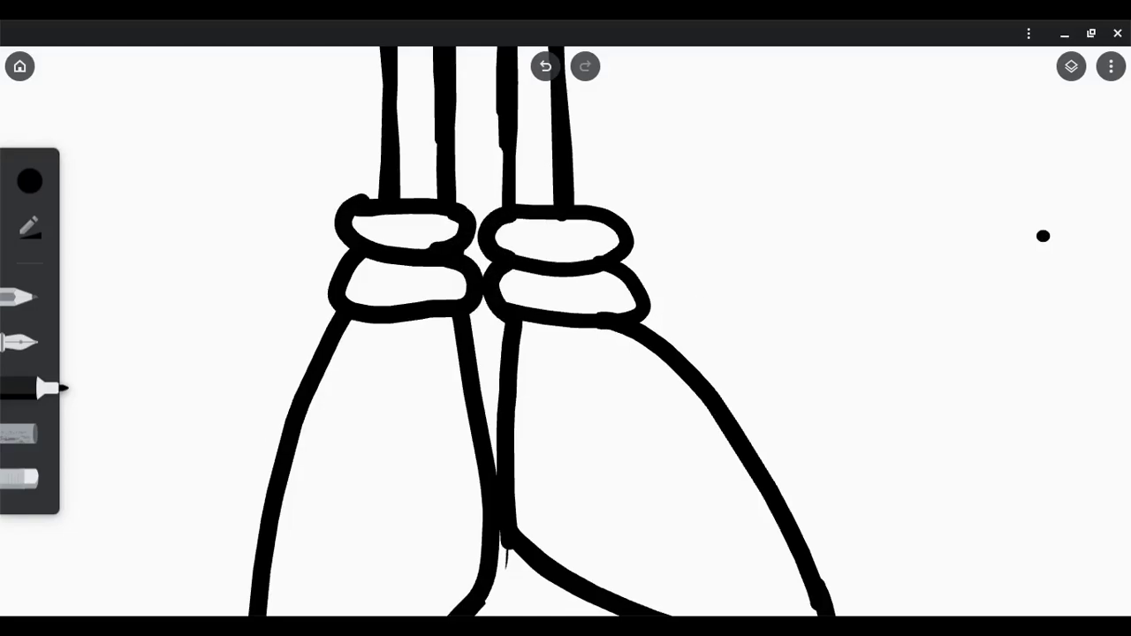
scroll(1042, 236, down, 1)
scroll(1043, 236, up, 1)
Step: Draw two curved stripe lines across the right shoe and trim its thick lower edge
click(31, 478)
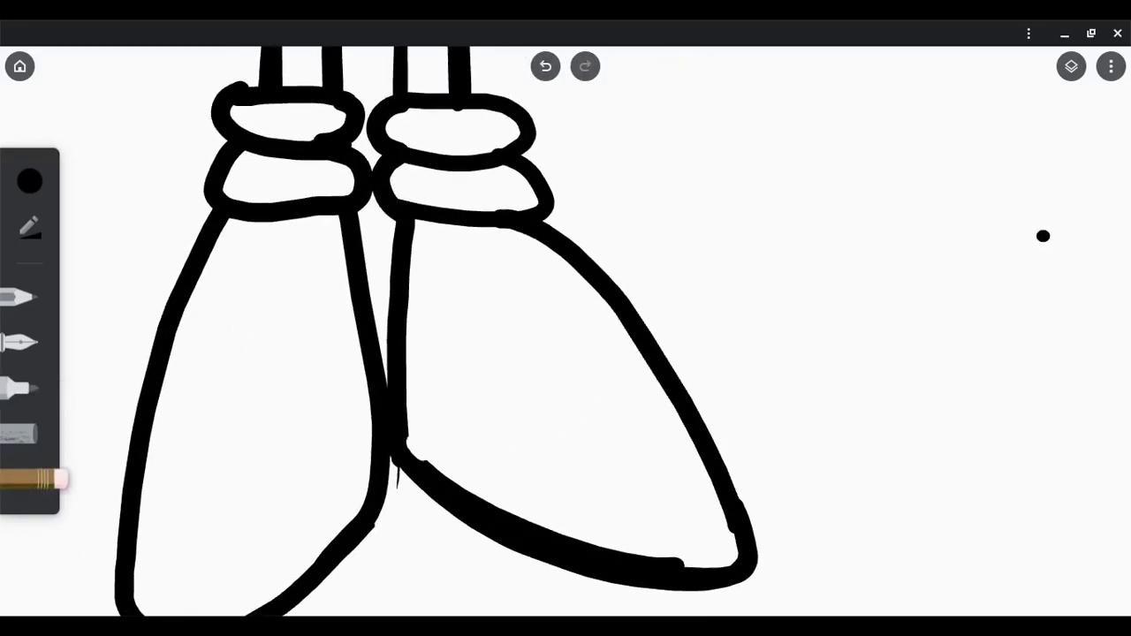
click(31, 388)
drag(422, 470, 523, 232)
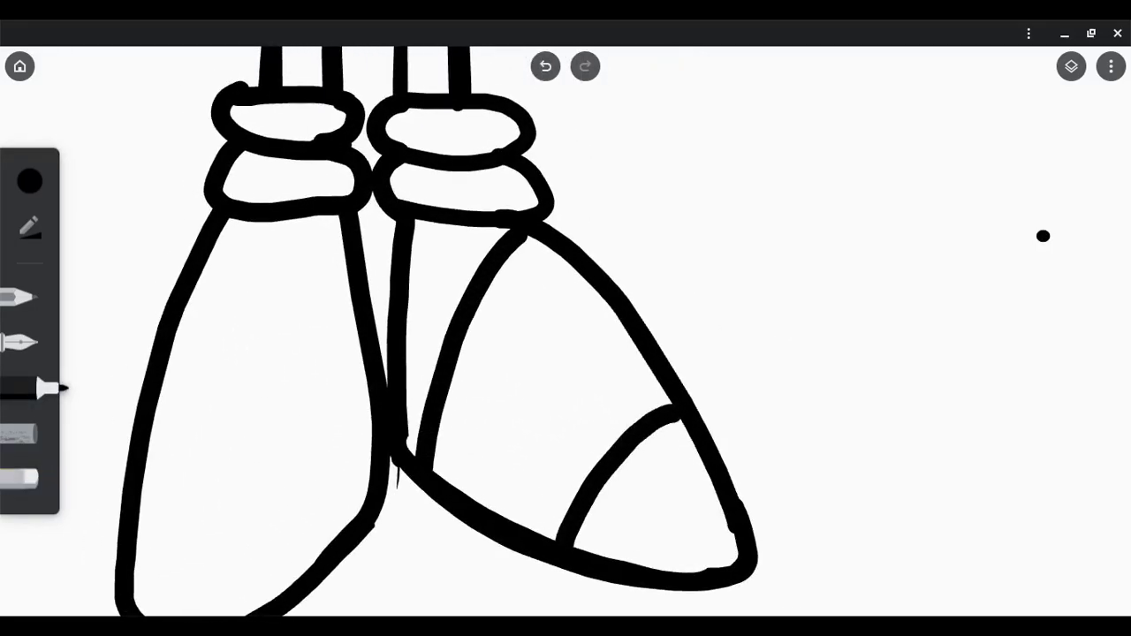
drag(199, 258, 371, 482)
drag(157, 396, 359, 546)
key(ctrl+z)
key(ctrl+z)
drag(566, 353, 610, 300)
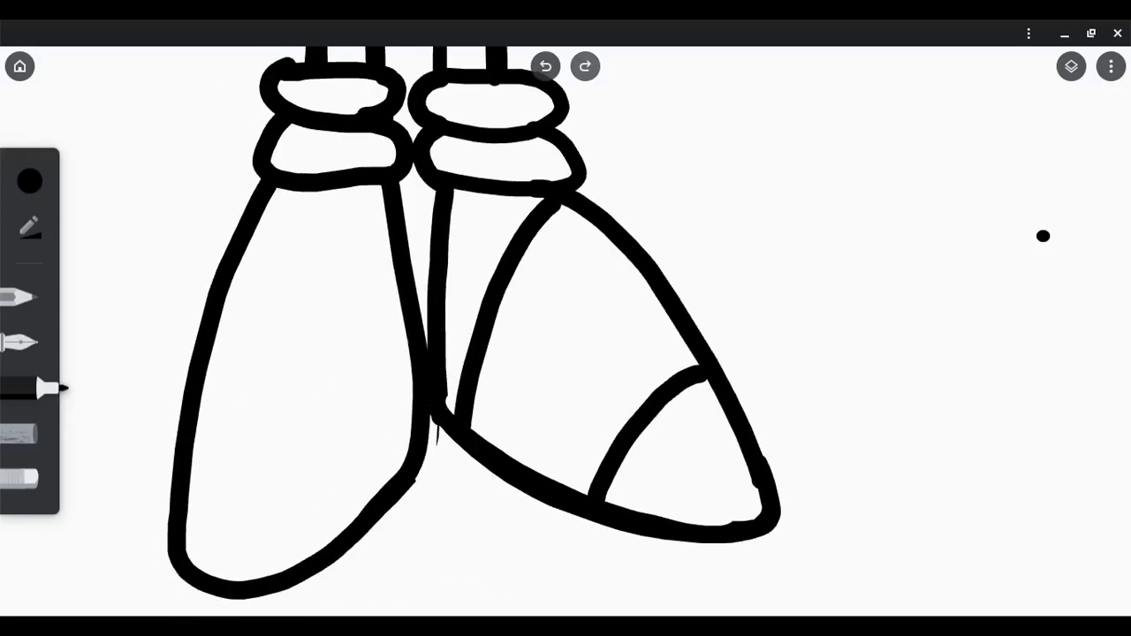
Step: Reshape the lower and inner edge of the left shoe, undoing an unwanted stroke
drag(223, 598, 409, 431)
key(ctrl+z)
click(31, 388)
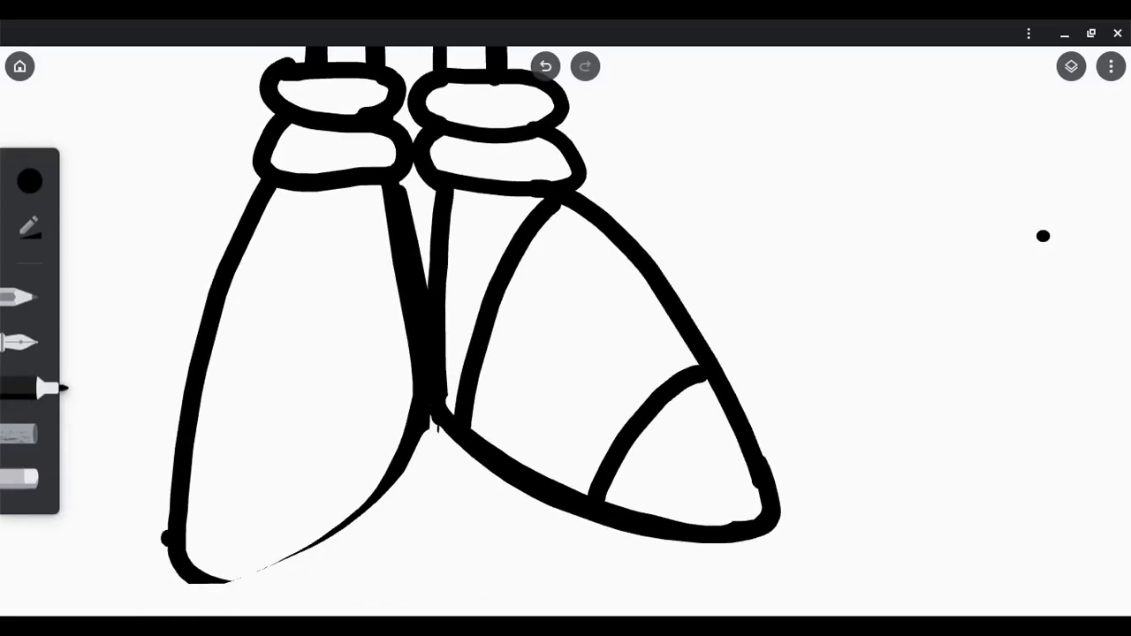
drag(164, 543, 403, 467)
drag(565, 353, 548, 389)
drag(345, 278, 409, 415)
key(ctrl+z)
scroll(565, 354, up, 1)
drag(265, 379, 468, 449)
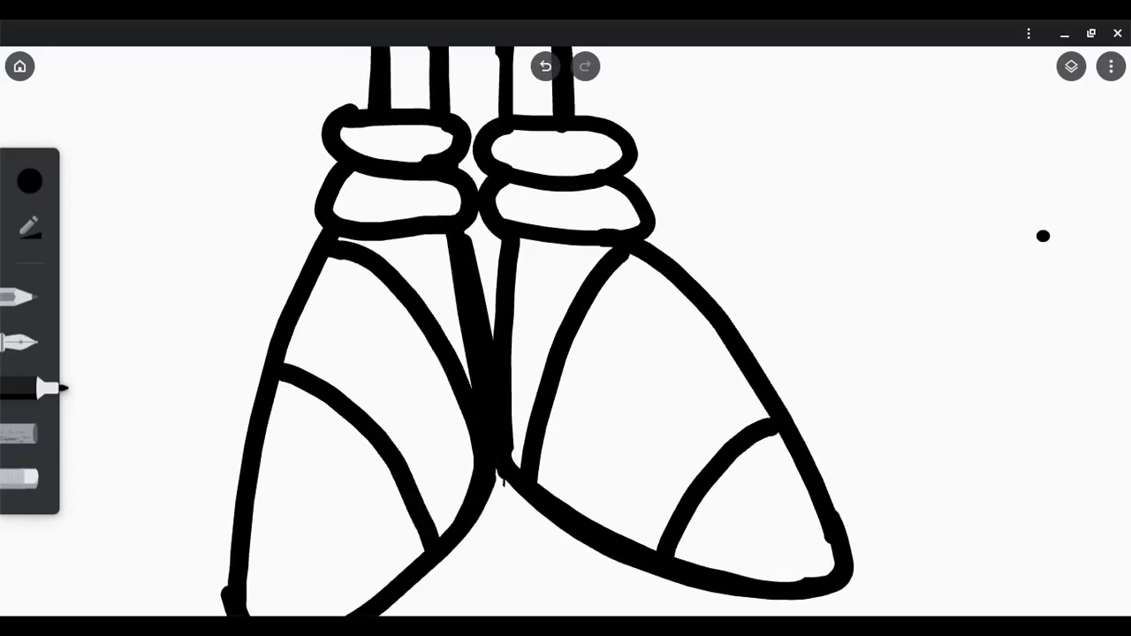
scroll(565, 354, up, 2)
key(ctrl+z)
key(ctrl+shift+z)
key(ctrl+z)
scroll(565, 353, up, 1)
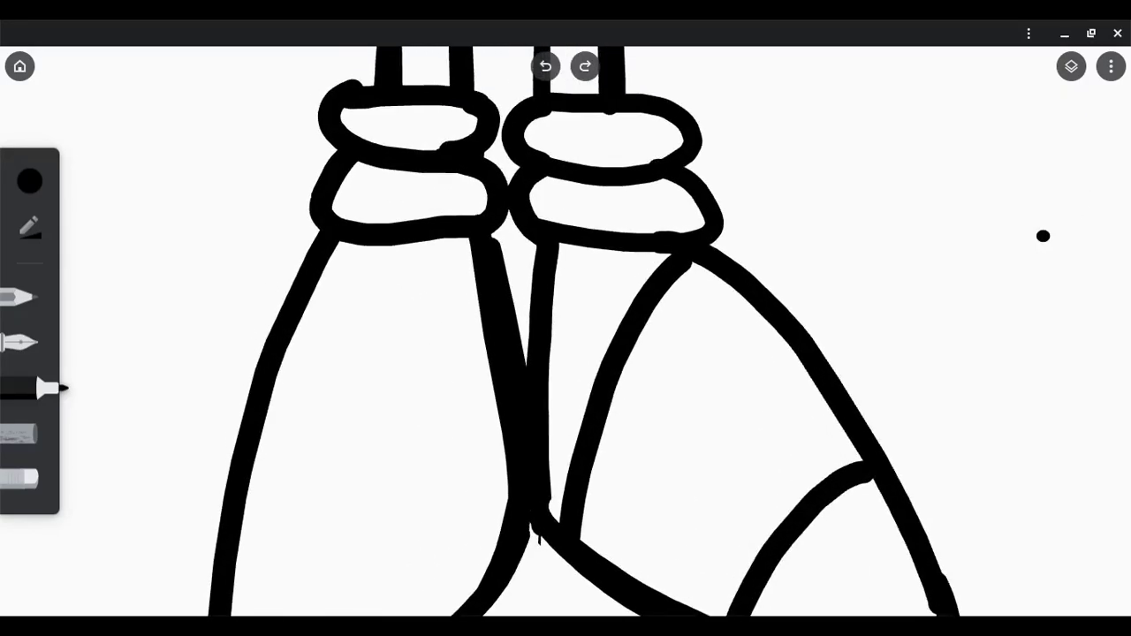
Step: Redraw the outlines of the two bands above the left shoe with thicker, rounder edges
drag(311, 115, 424, 181)
scroll(1043, 236, up, 1)
drag(344, 283, 512, 270)
drag(349, 221, 508, 201)
drag(336, 292, 415, 309)
click(26, 387)
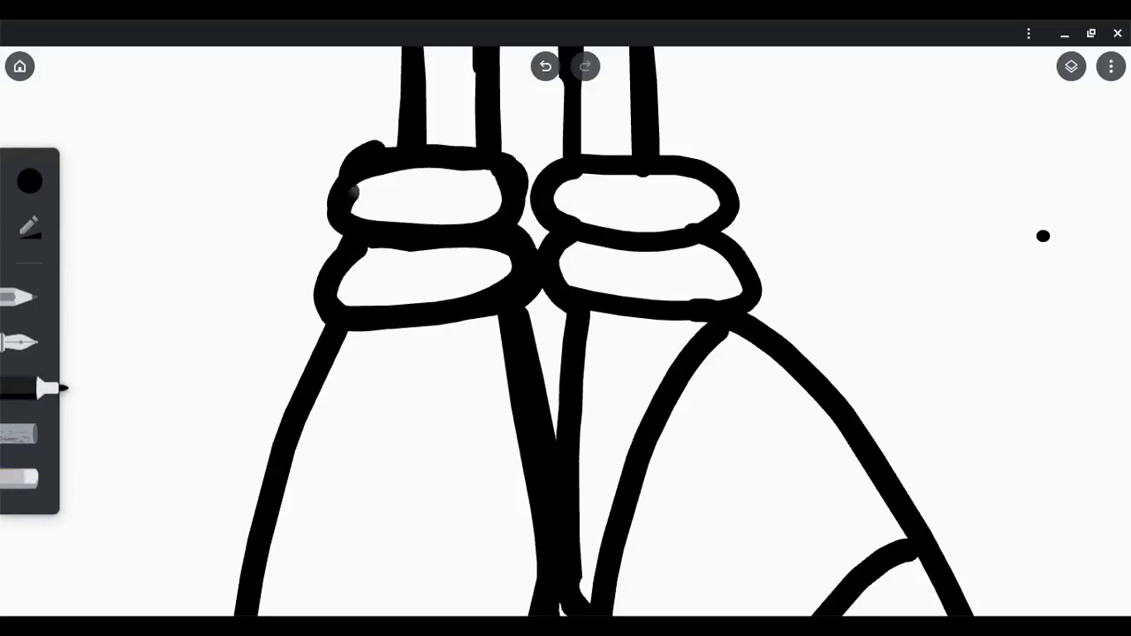
Step: Draw two curved stripe lines across the left shoe to match the right one
scroll(1042, 236, down, 1)
scroll(1042, 236, down, 1)
drag(397, 287, 530, 415)
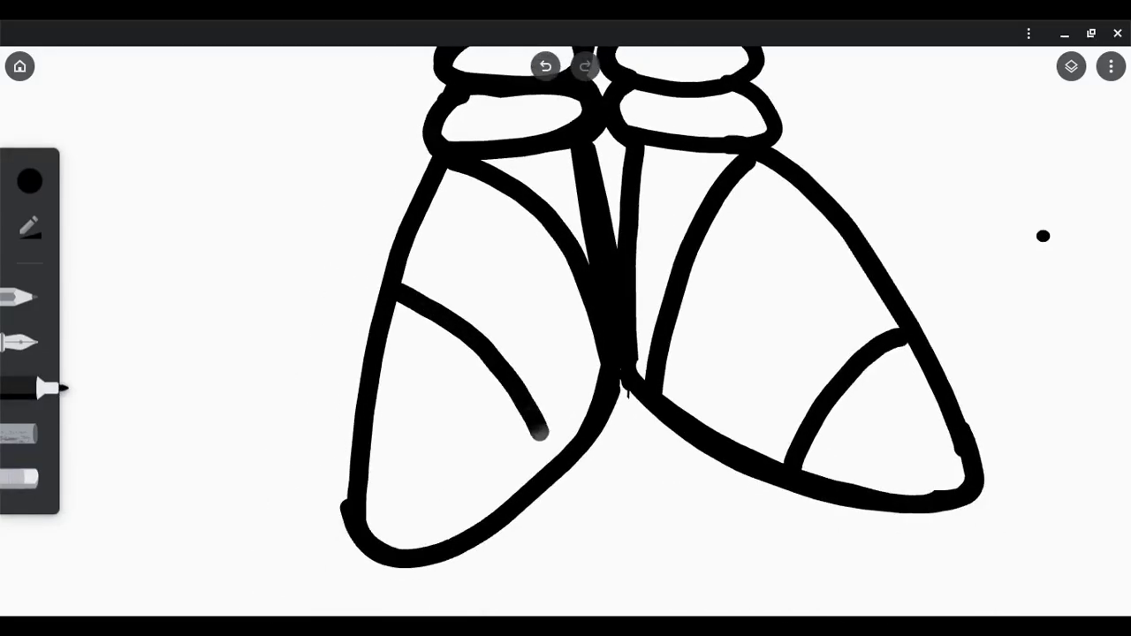
scroll(1042, 236, down, 2)
scroll(1042, 236, down, 2)
Step: Erase the right ear and redraw it with a rounded tip joining the head outline, and rework the left ear
scroll(1043, 236, up, 10)
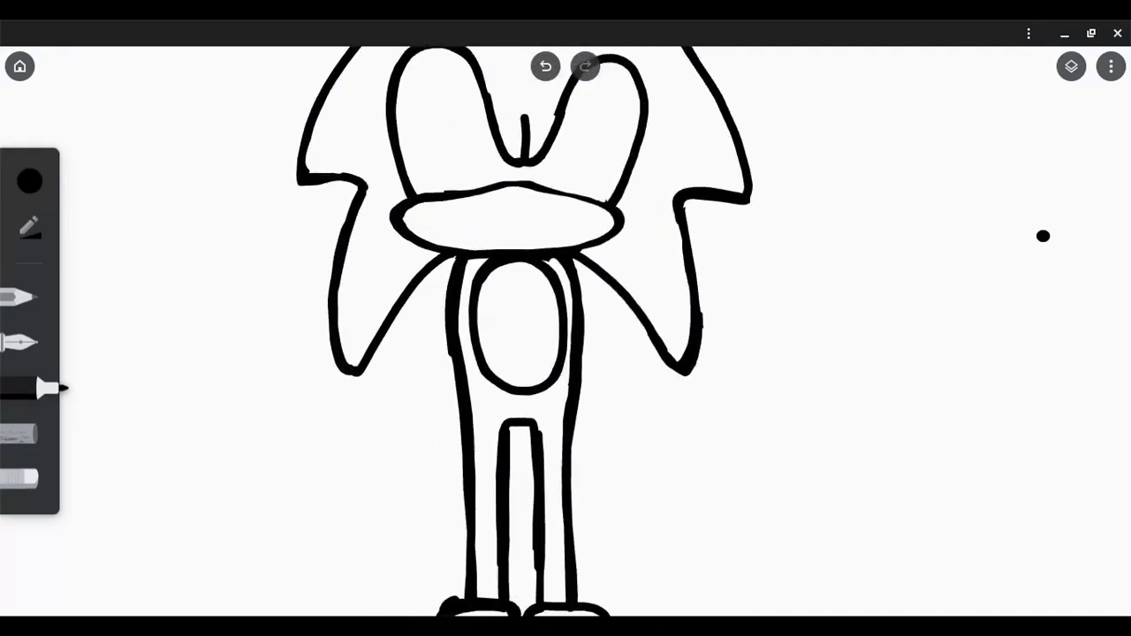
scroll(1043, 236, up, 2)
scroll(1042, 236, up, 3)
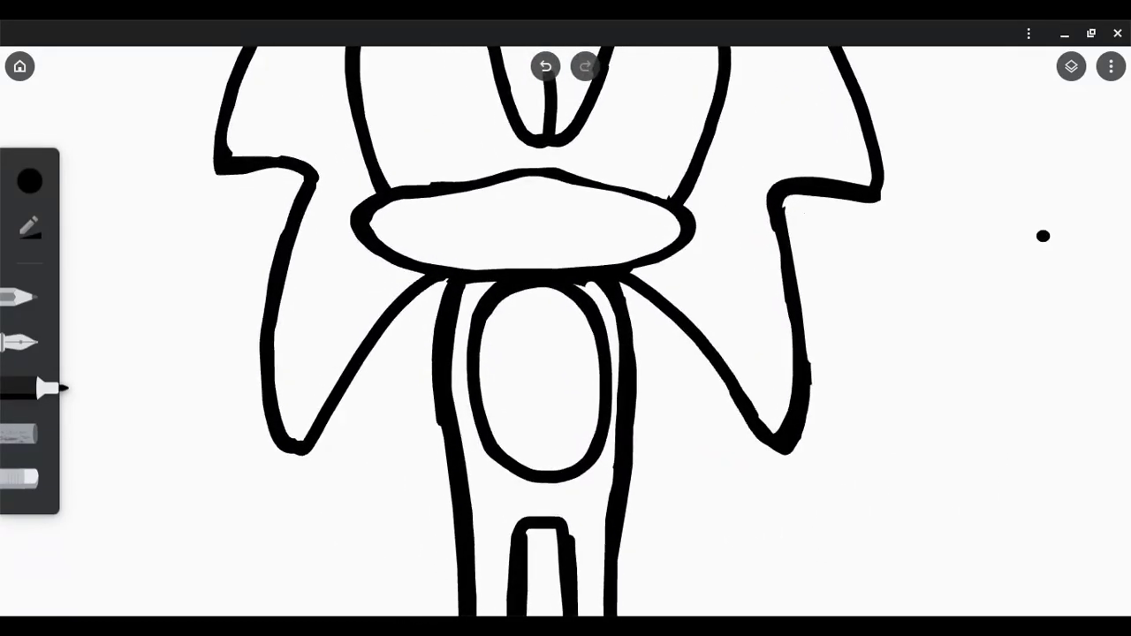
scroll(1042, 236, down, 3)
scroll(1043, 236, up, 2)
scroll(1043, 236, down, 1)
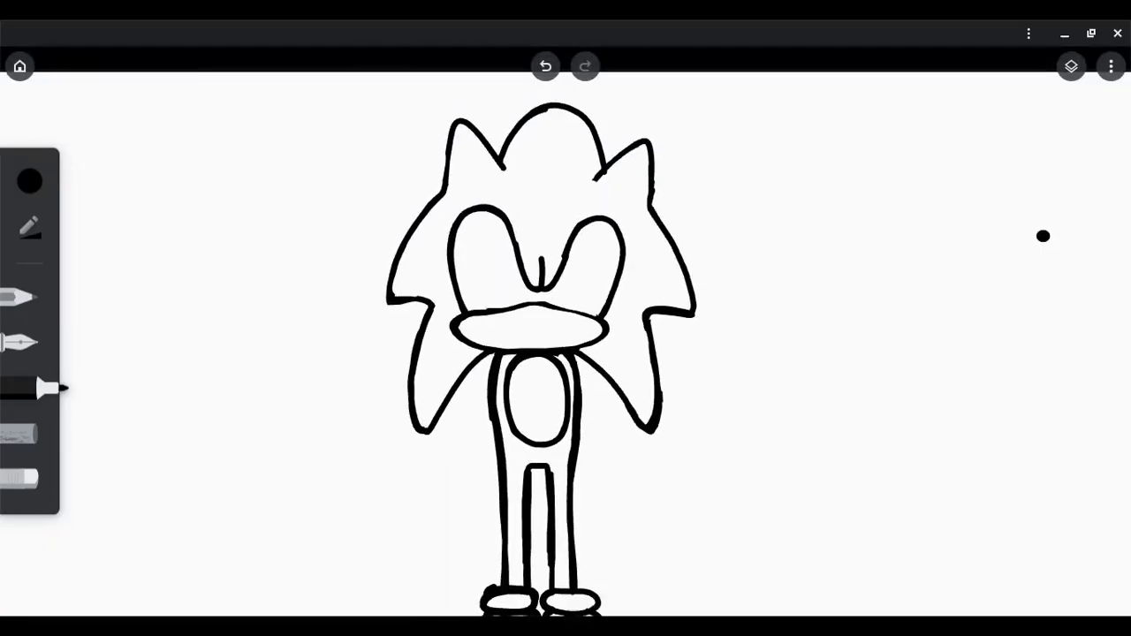
scroll(1043, 236, up, 2)
scroll(1042, 236, up, 3)
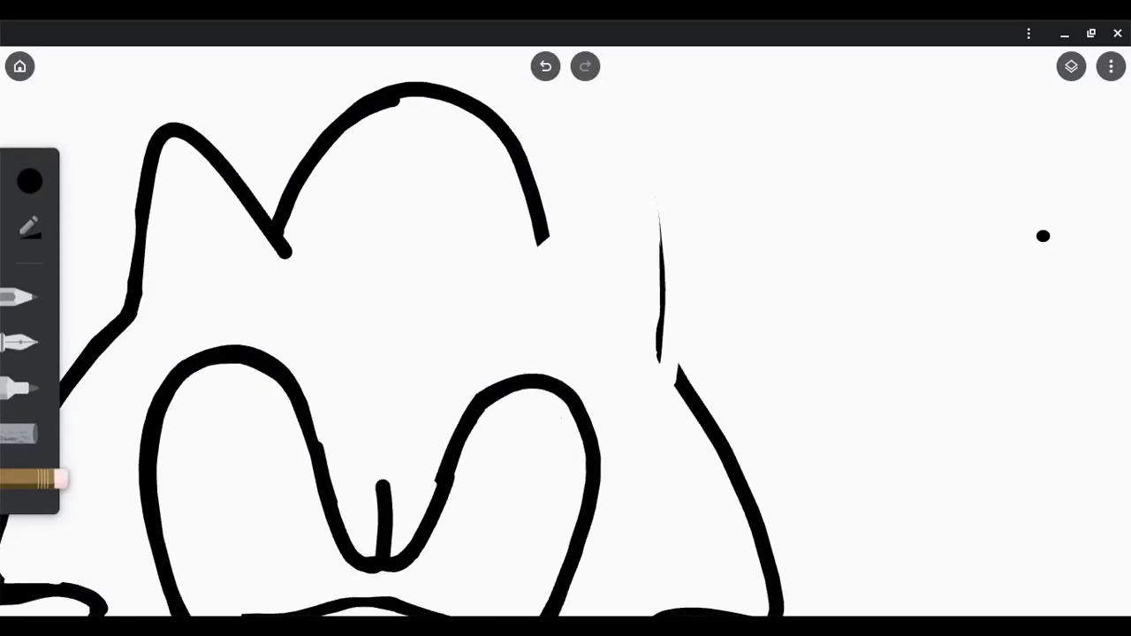
mouse_move(500, 308)
mouse_down()
mouse_move(641, 231)
mouse_move(654, 369)
mouse_up()
scroll(1042, 236, down, 1)
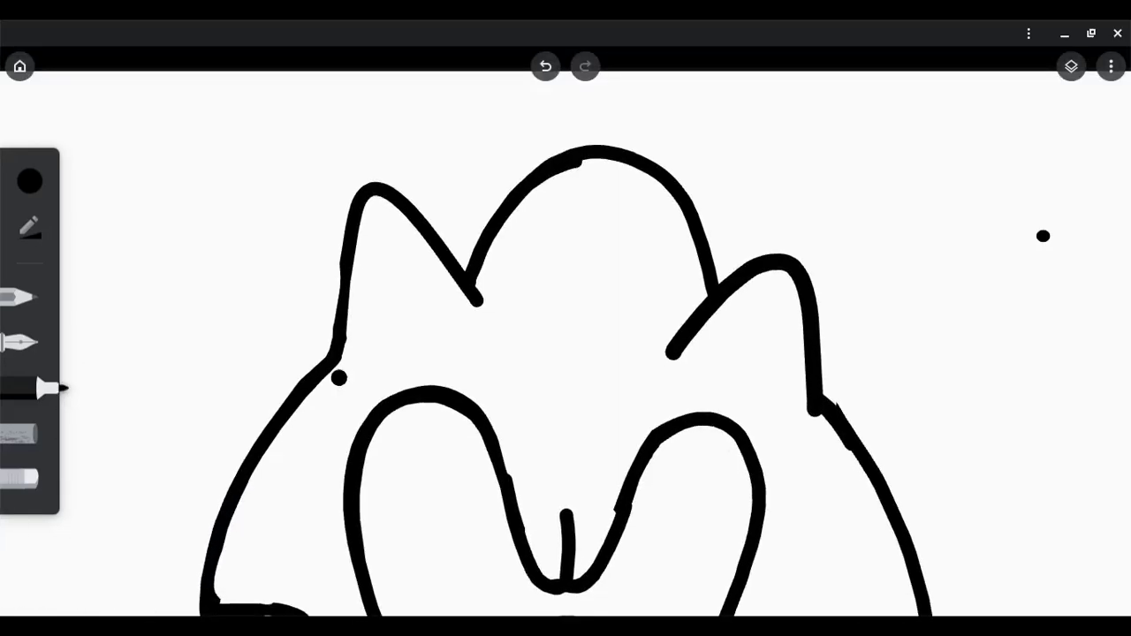
drag(352, 221, 411, 212)
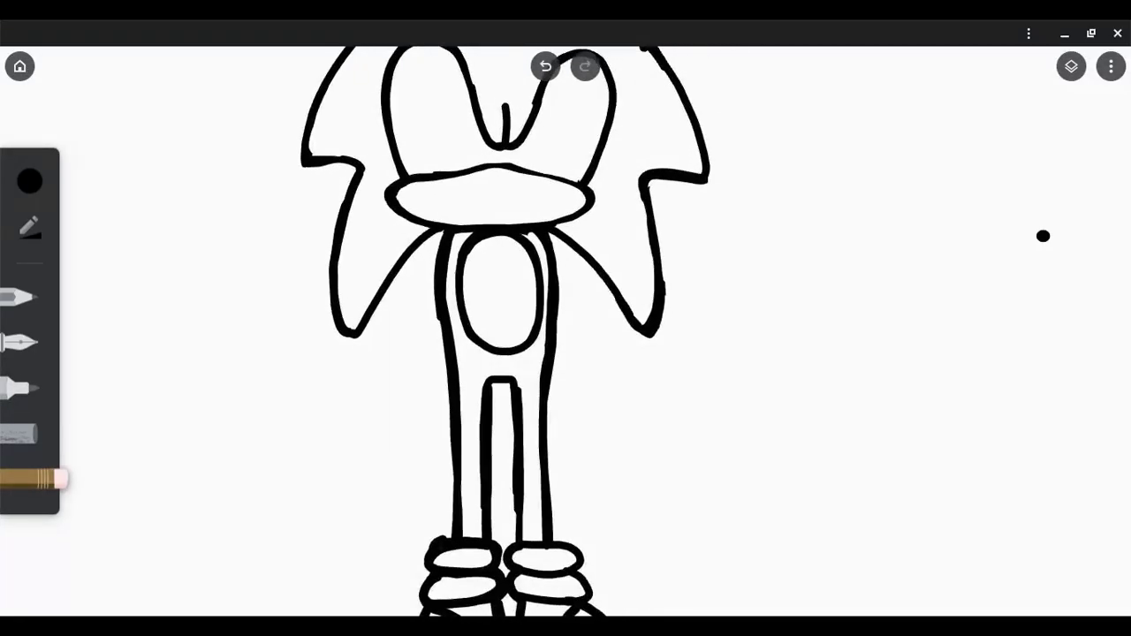
Step: Erase the right ear, redraw it with a sharper tip and extend the head's top curve down to meet it
key(m)
scroll(1042, 236, up, 2)
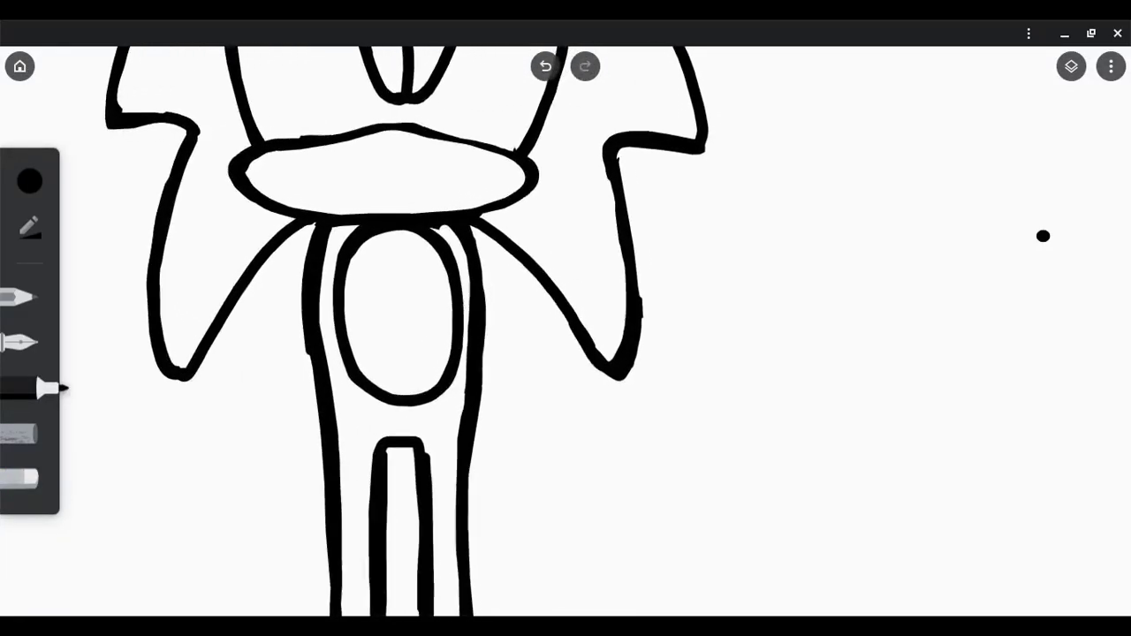
scroll(1042, 236, up, 2)
scroll(1042, 235, down, 3)
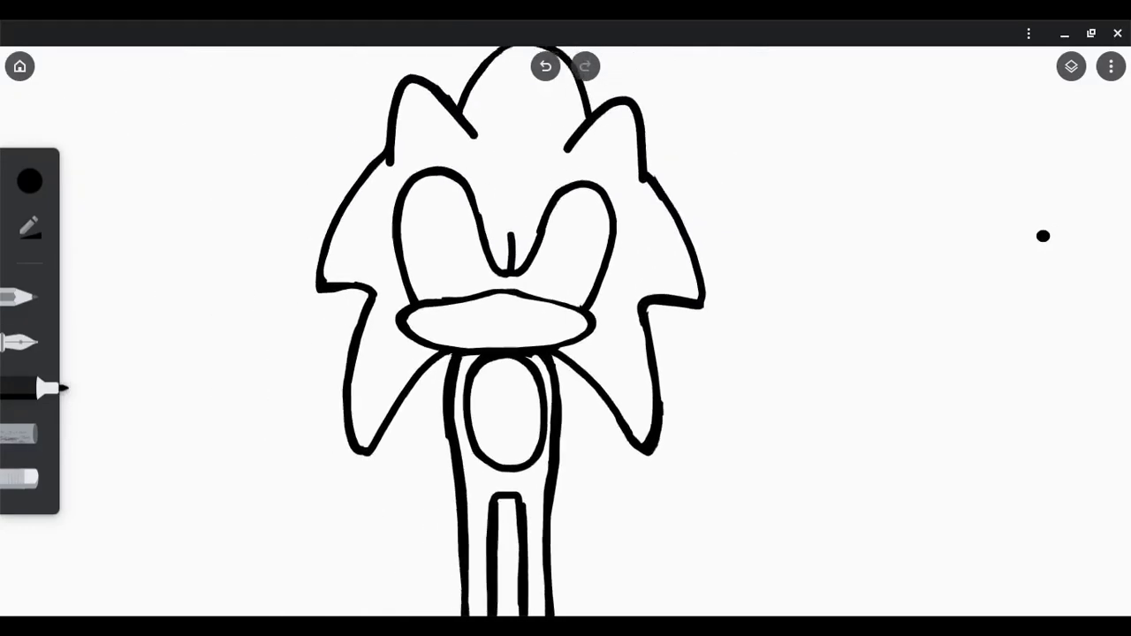
scroll(1043, 236, up, 4)
key(e)
drag(534, 237, 618, 187)
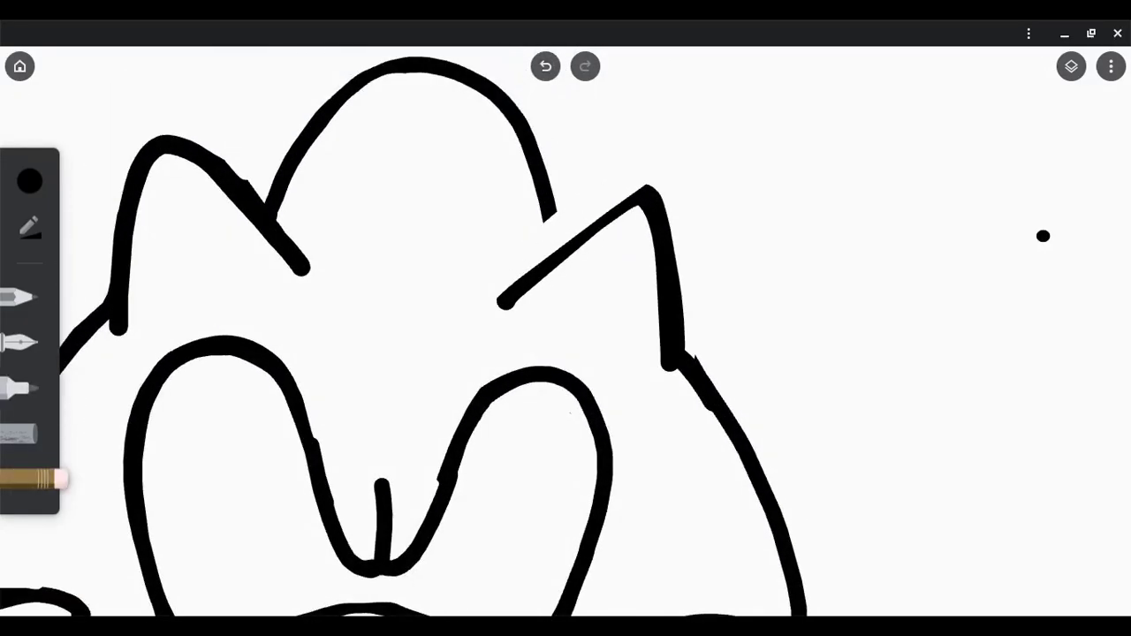
key(m)
drag(543, 203, 565, 245)
Step: Erase the left ear and redraw it as a pointed ear meeting the head's top curve
key(e)
mouse_move(291, 231)
mouse_down()
mouse_move(408, 304)
mouse_move(455, 360)
mouse_up()
key(m)
drag(415, 256, 398, 302)
scroll(565, 336, up, 2)
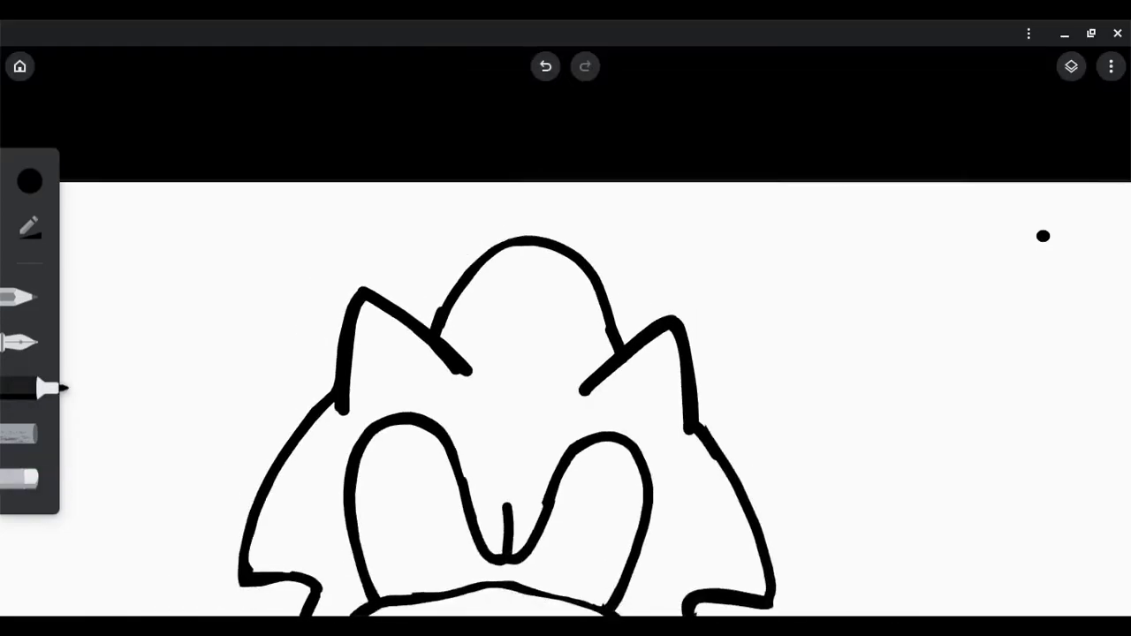
Step: Erase and redraw the left side of the head below the ear, undoing one stroke along the way
key(e)
mouse_move(320, 155)
mouse_down()
mouse_move(296, 371)
mouse_move(314, 371)
mouse_up()
key(m)
key(ctrl+z)
drag(332, 152, 308, 376)
scroll(565, 335, down, 3)
scroll(566, 335, up, 2)
scroll(565, 336, up, 2)
Step: Clean up the left ear's inner edge and redraw the left part of the head's top curve
drag(331, 232, 510, 389)
key(e)
key(m)
scroll(565, 336, down, 2)
mouse_move(485, 301)
mouse_down()
mouse_move(738, 317)
mouse_move(619, 161)
mouse_up()
key(e)
scroll(565, 336, down, 3)
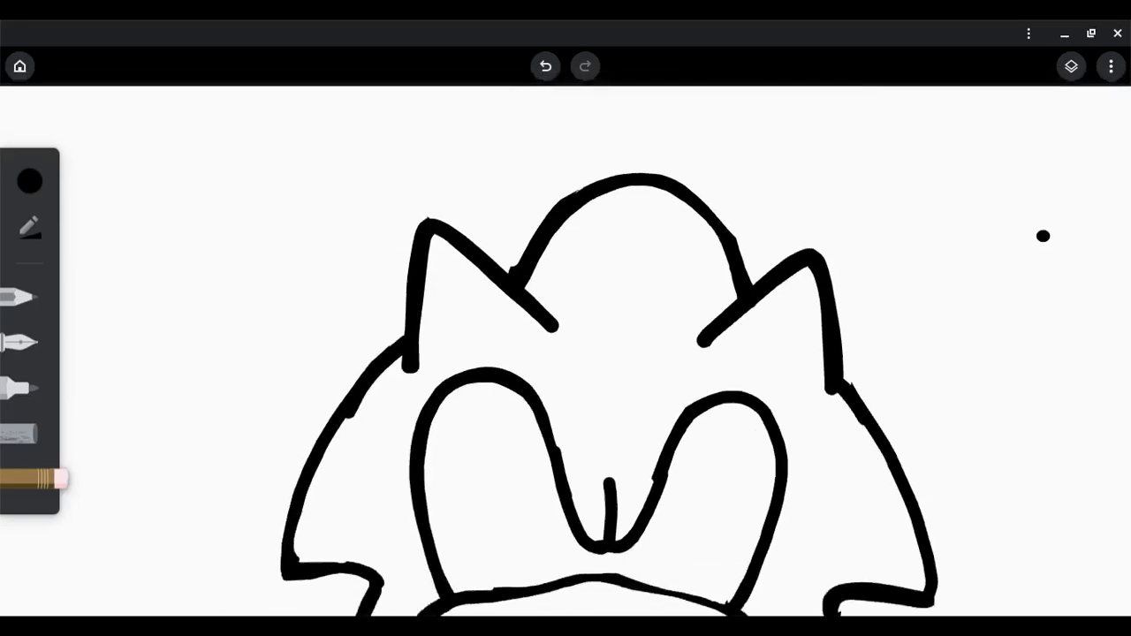
Step: Draw a lower, flatter arc between the ears for the top of the head and erase the old higher curve
scroll(566, 336, up, 3)
key(m)
mouse_move(364, 265)
mouse_down()
mouse_move(543, 215)
mouse_move(604, 262)
mouse_up()
key(ctrl+z)
drag(340, 310, 629, 304)
key(e)
drag(327, 287, 452, 175)
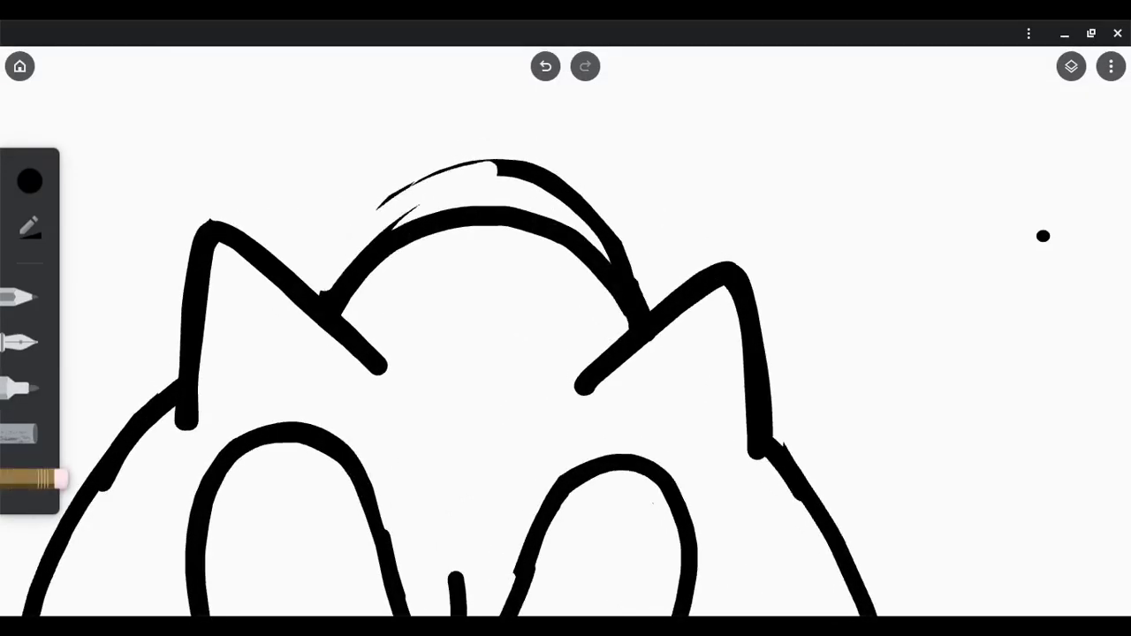
scroll(1042, 236, down, 3)
scroll(1043, 236, up, 3)
scroll(1042, 236, down, 3)
scroll(1042, 236, up, 3)
scroll(1042, 236, down, 3)
scroll(1042, 236, up, 3)
Step: Draw the left arm bending at the elbow across the belly and erase the body and belly lines inside it
key(m)
scroll(1043, 236, up, 2)
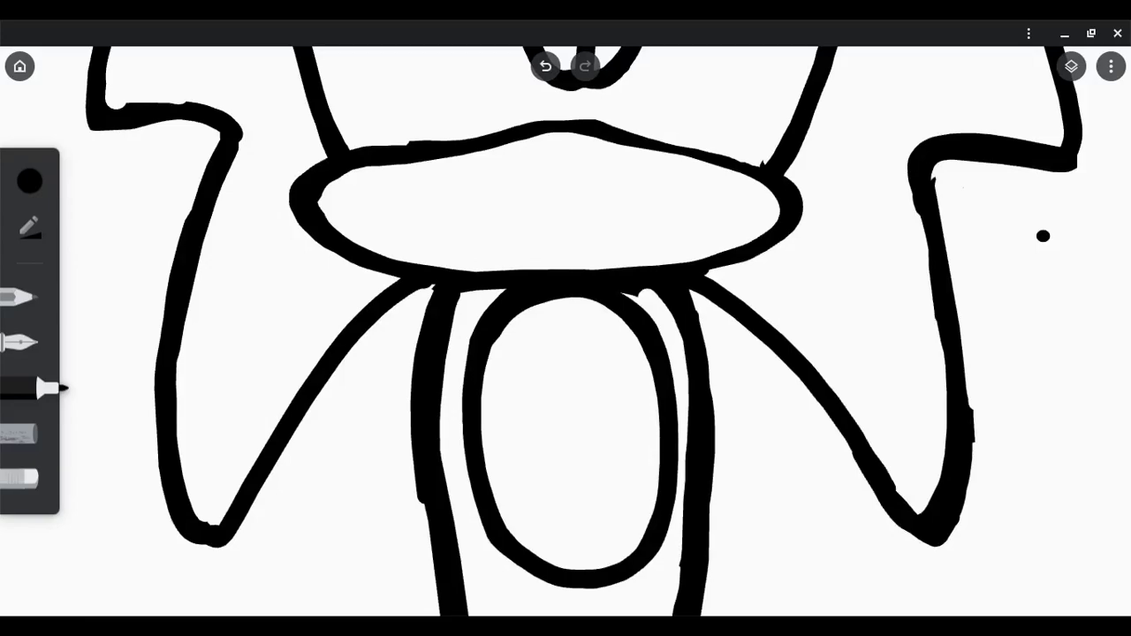
drag(406, 292, 570, 521)
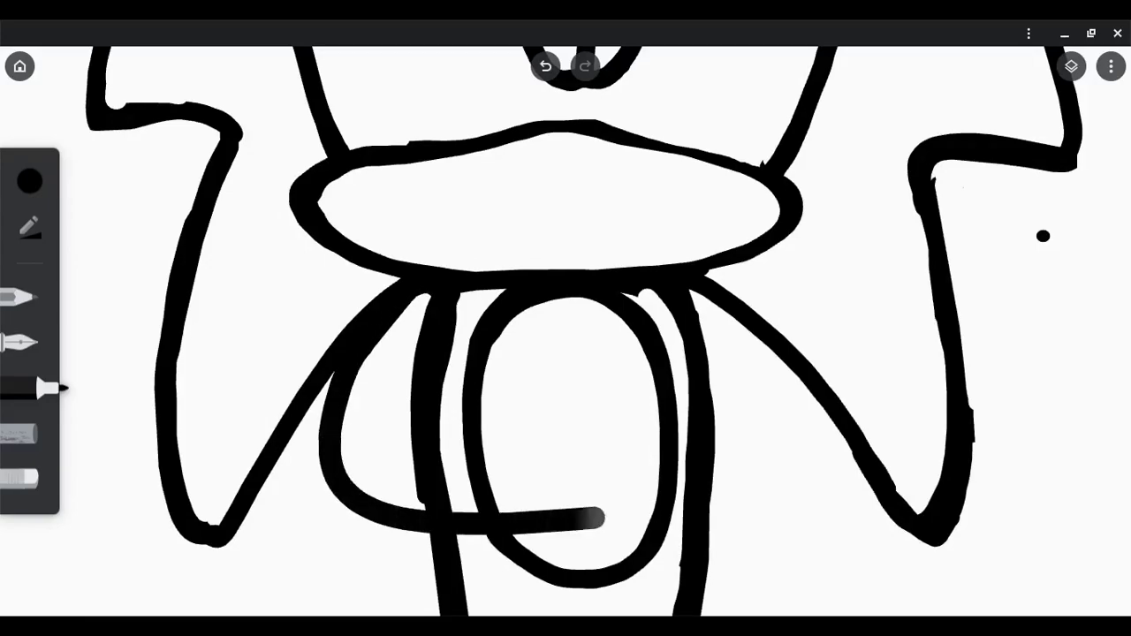
drag(521, 448, 637, 447)
click(34, 479)
drag(415, 472, 491, 473)
drag(417, 501, 495, 501)
drag(412, 302, 413, 449)
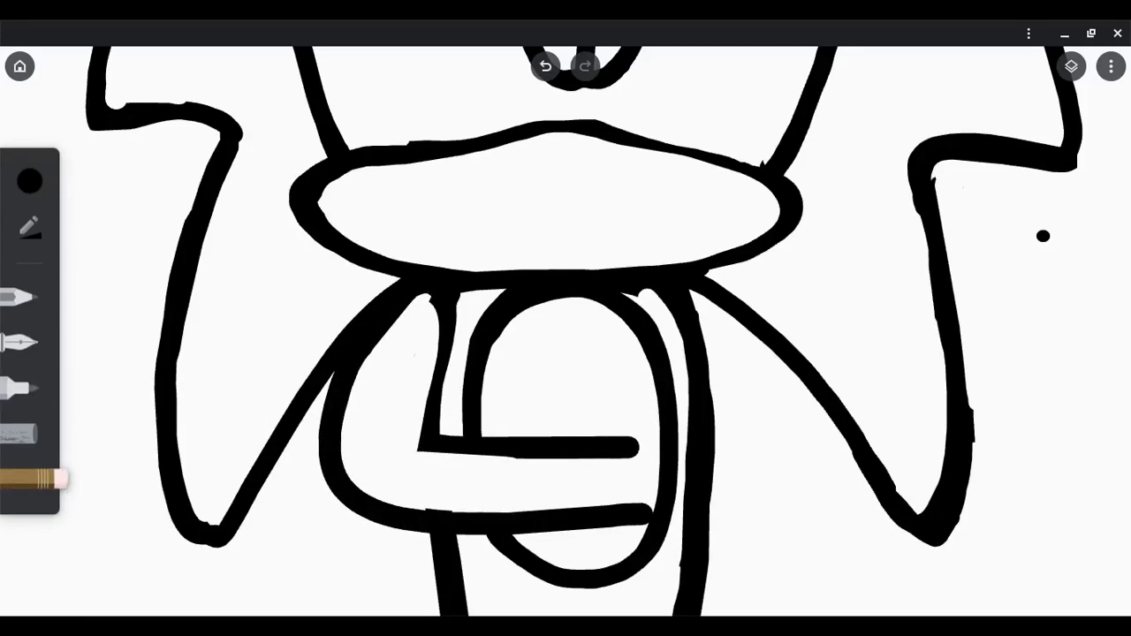
scroll(1042, 235, down, 5)
scroll(1042, 236, up, 5)
drag(442, 336, 444, 470)
Step: Redraw the left arm's inner edge as one rounded bend from the shoulder along the forearm, erasing the old corner
click(34, 386)
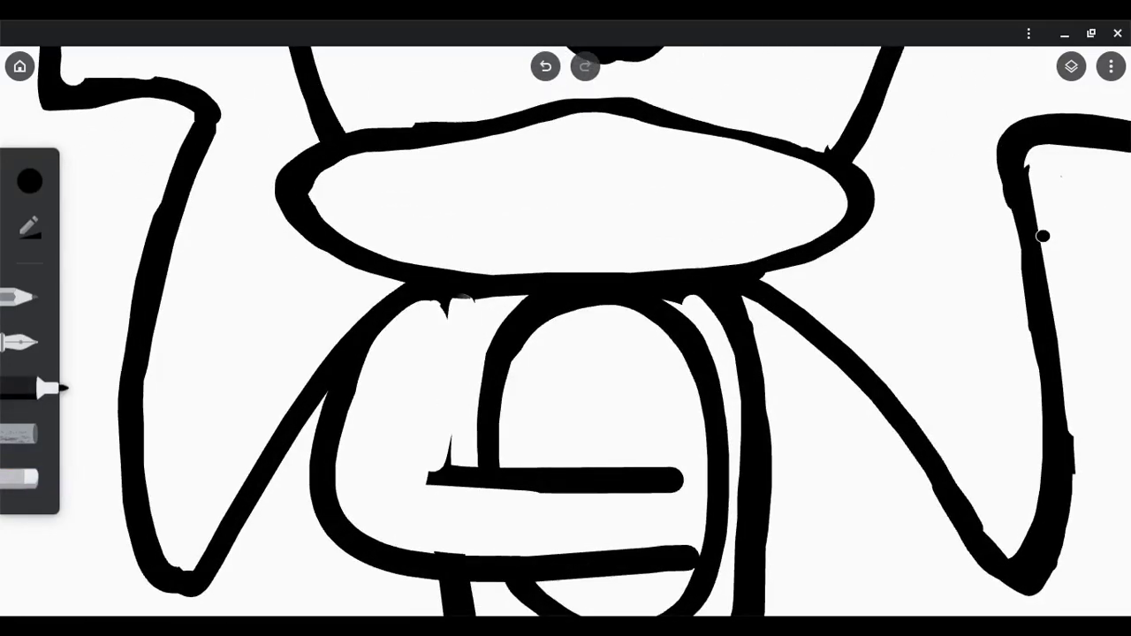
mouse_move(441, 354)
mouse_down()
mouse_move(433, 492)
mouse_move(682, 488)
mouse_up()
click(34, 479)
drag(447, 322, 447, 374)
mouse_move(442, 438)
mouse_down()
mouse_move(495, 486)
mouse_move(682, 482)
mouse_up()
click(34, 387)
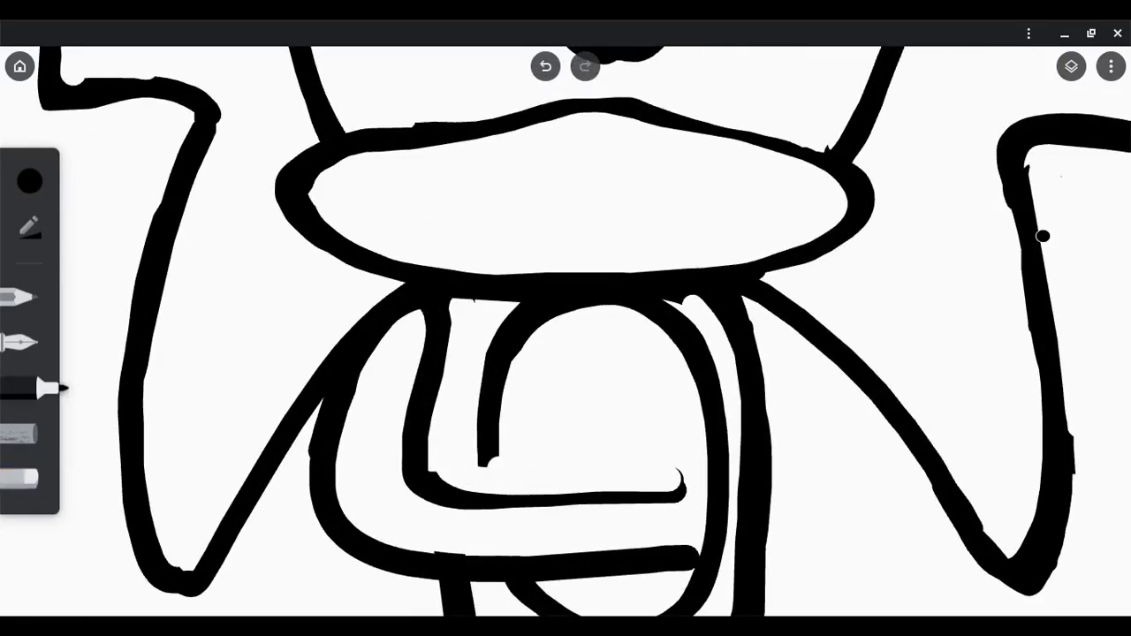
mouse_move(440, 300)
mouse_down()
mouse_move(444, 482)
mouse_move(681, 488)
mouse_up()
scroll(1042, 236, right, 3)
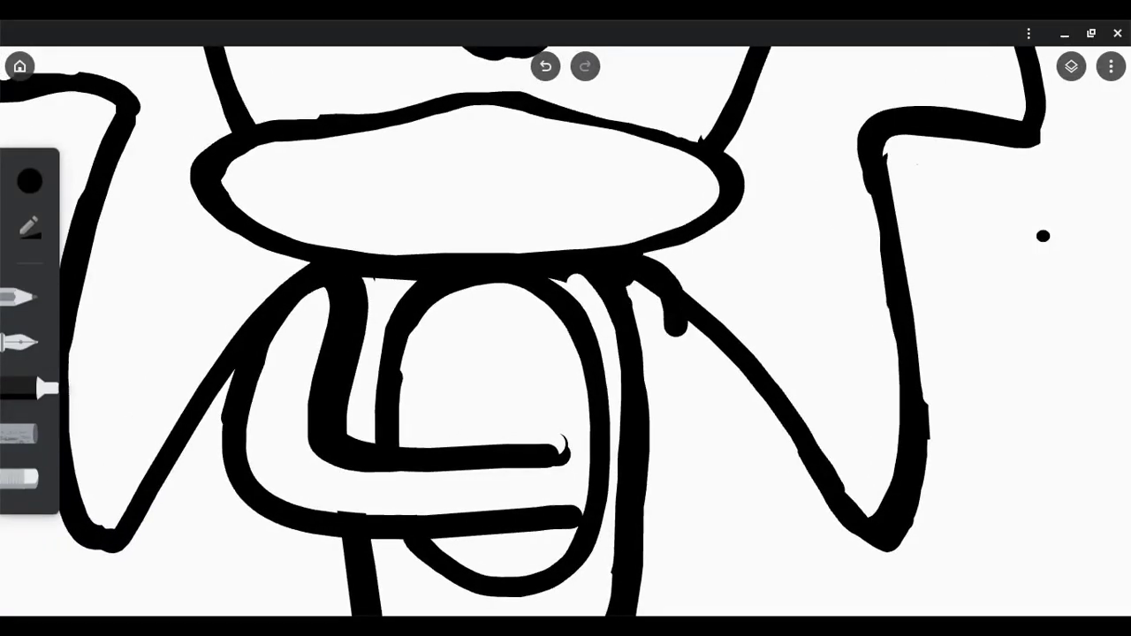
mouse_move(349, 432)
mouse_down()
mouse_move(586, 307)
mouse_move(658, 354)
mouse_up()
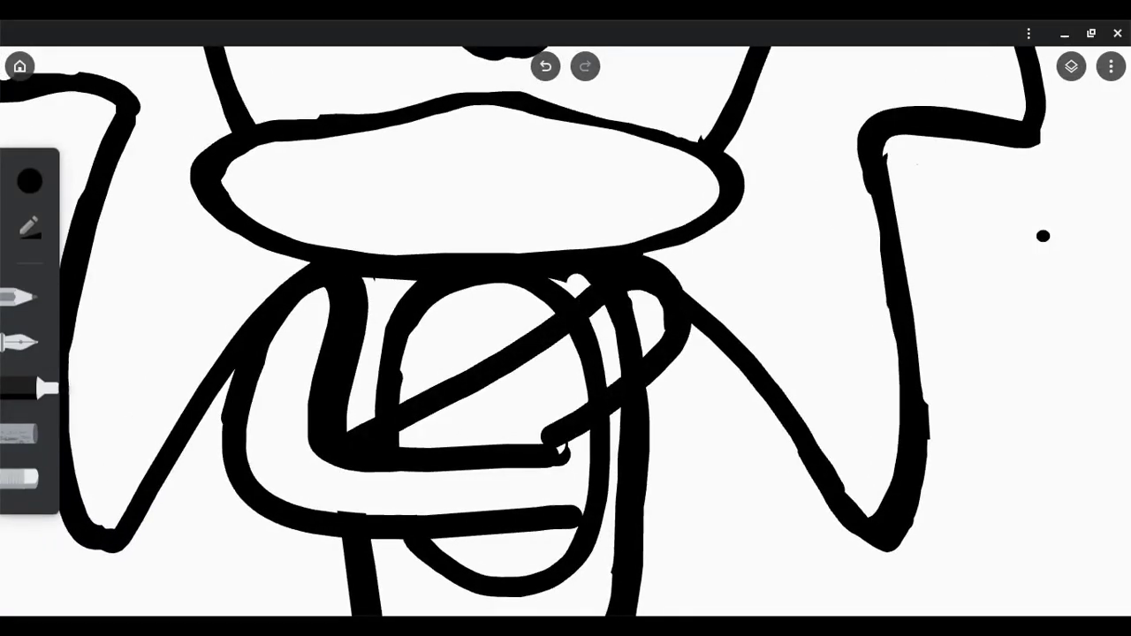
key(ctrl+z)
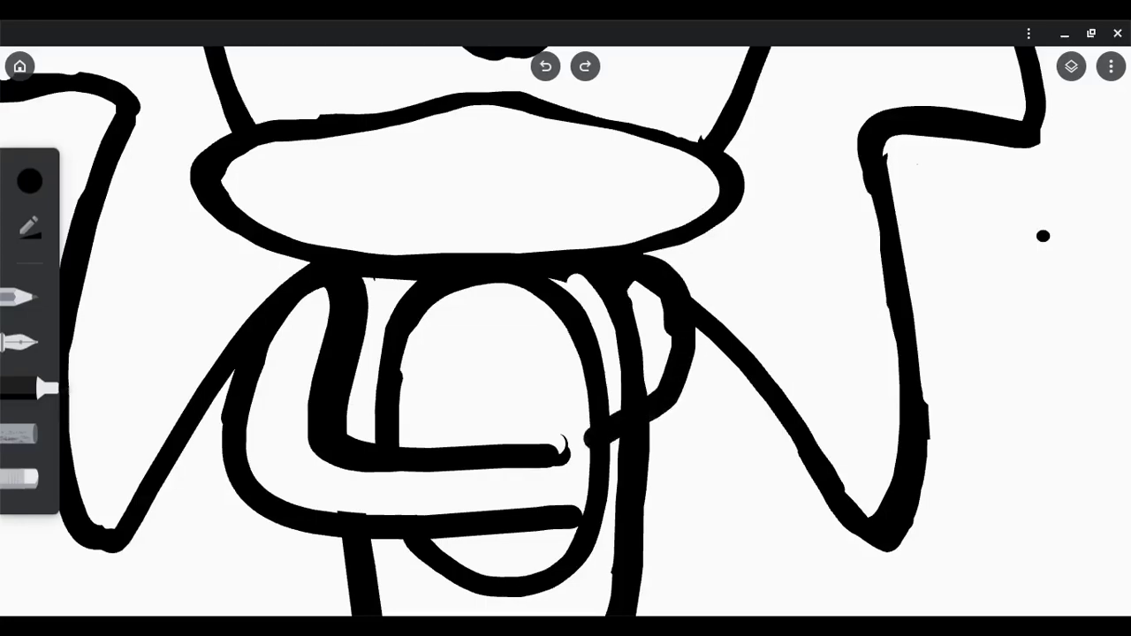
drag(610, 298, 579, 452)
key(ctrl+z)
key(ctrl+z)
key(ctrl+z)
key(ctrl+z)
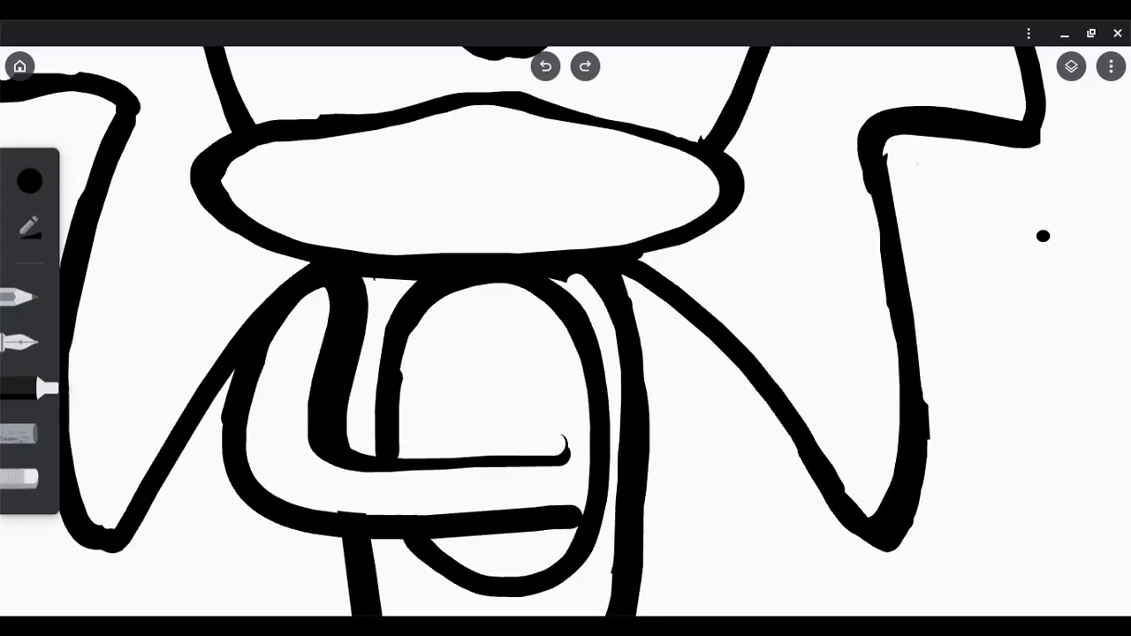
Step: Thin the left arm's inner edge, slant the forearm's two edges upward across the belly and erase the excess below
mouse_move(334, 432)
mouse_down()
mouse_move(561, 422)
mouse_move(354, 461)
mouse_up()
click(19, 478)
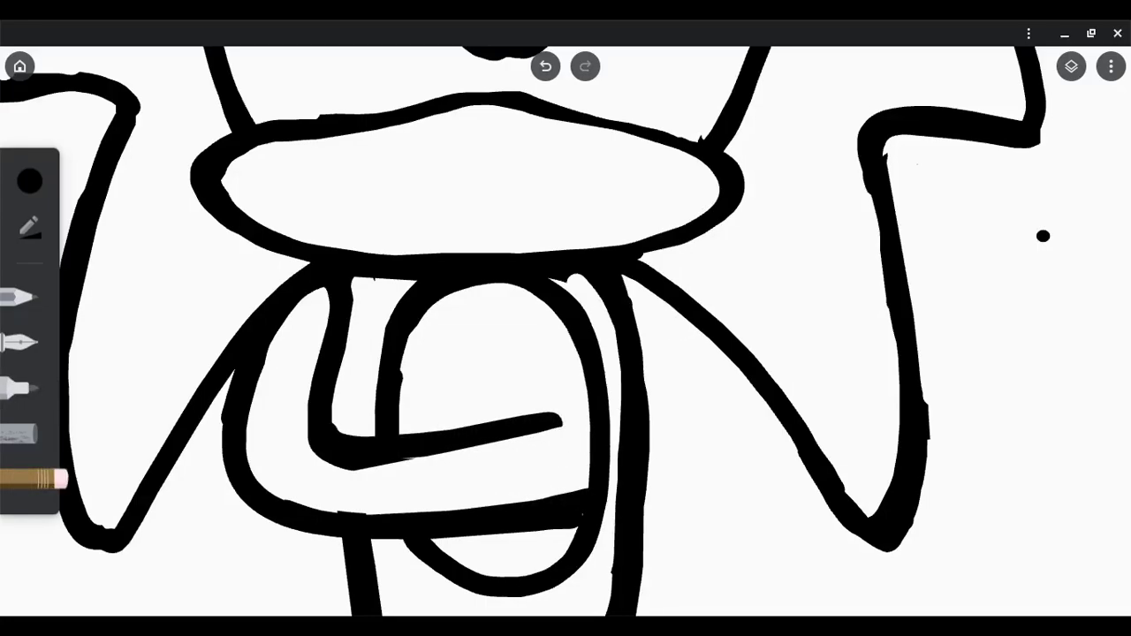
click(20, 478)
drag(566, 495, 257, 481)
click(19, 478)
drag(559, 519, 447, 523)
Step: Draw the right arm's outer shoulder curve and erase part of the body line beside it
scroll(571, 354, down, 1)
scroll(571, 354, up, 2)
drag(638, 221, 704, 358)
drag(618, 243, 624, 366)
click(20, 478)
drag(636, 304, 641, 371)
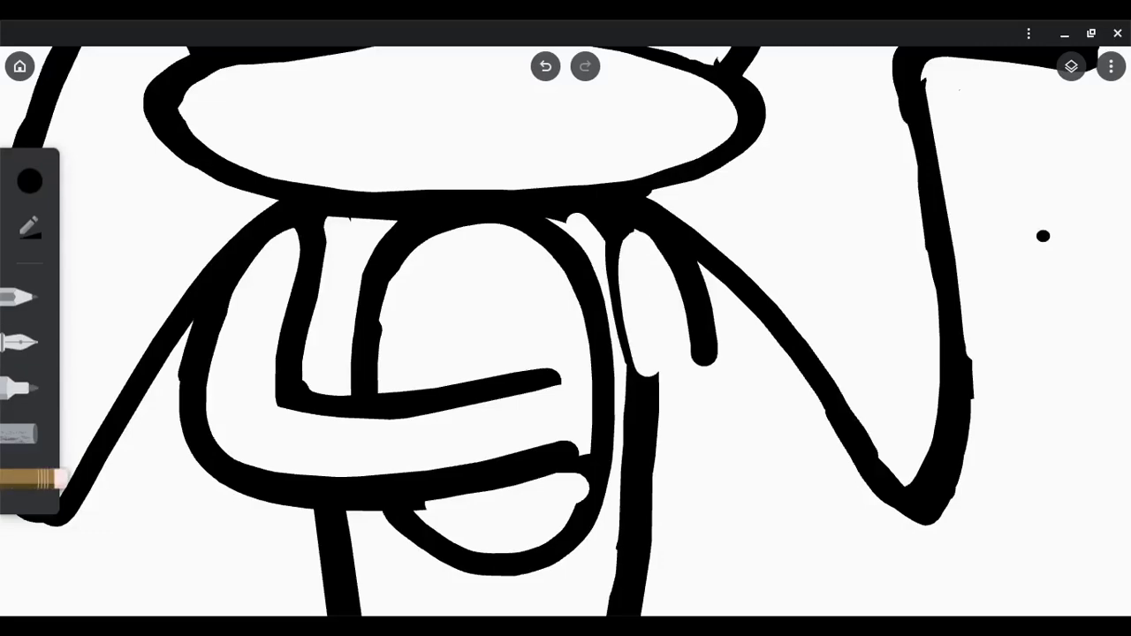
Step: Extend the right arm's outer edge to the elbow, redraw its inner edge and draw two forearm lines crossing the left forearm
mouse_move(707, 265)
mouse_down()
mouse_move(707, 402)
mouse_move(672, 544)
mouse_up()
mouse_move(305, 437)
mouse_down()
mouse_move(570, 530)
mouse_move(344, 437)
mouse_move(681, 532)
mouse_up()
key(ctrl+z)
key(ctrl+z)
drag(397, 364, 712, 476)
drag(629, 234, 679, 533)
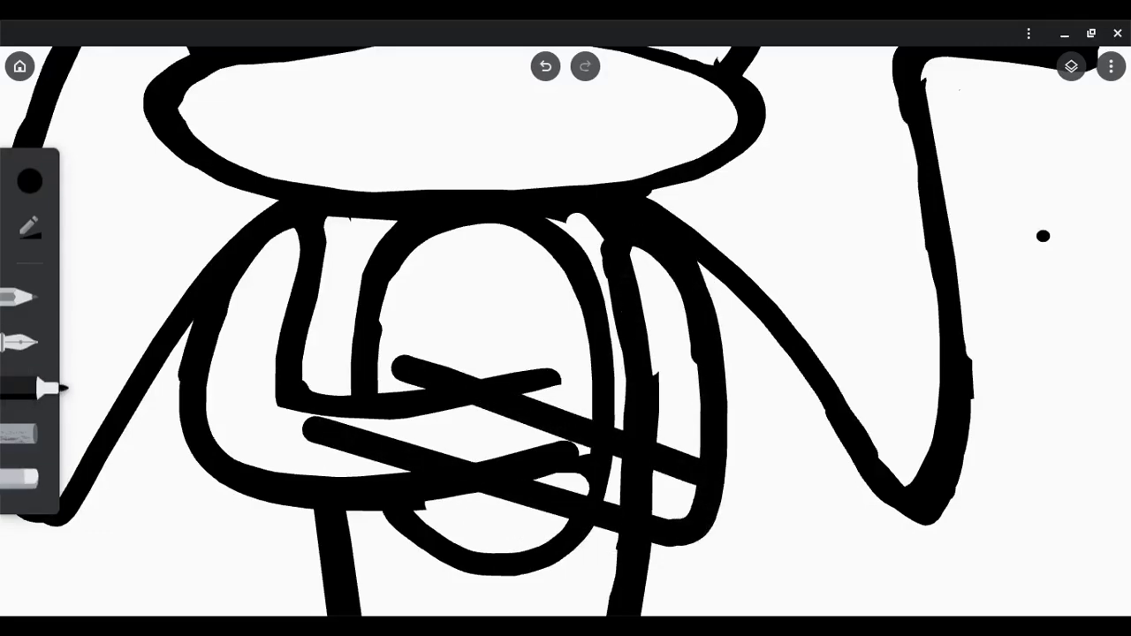
Step: Erase the body and belly lines inside the right arm and reshape its inner bend and outer edge
drag(464, 464, 693, 484)
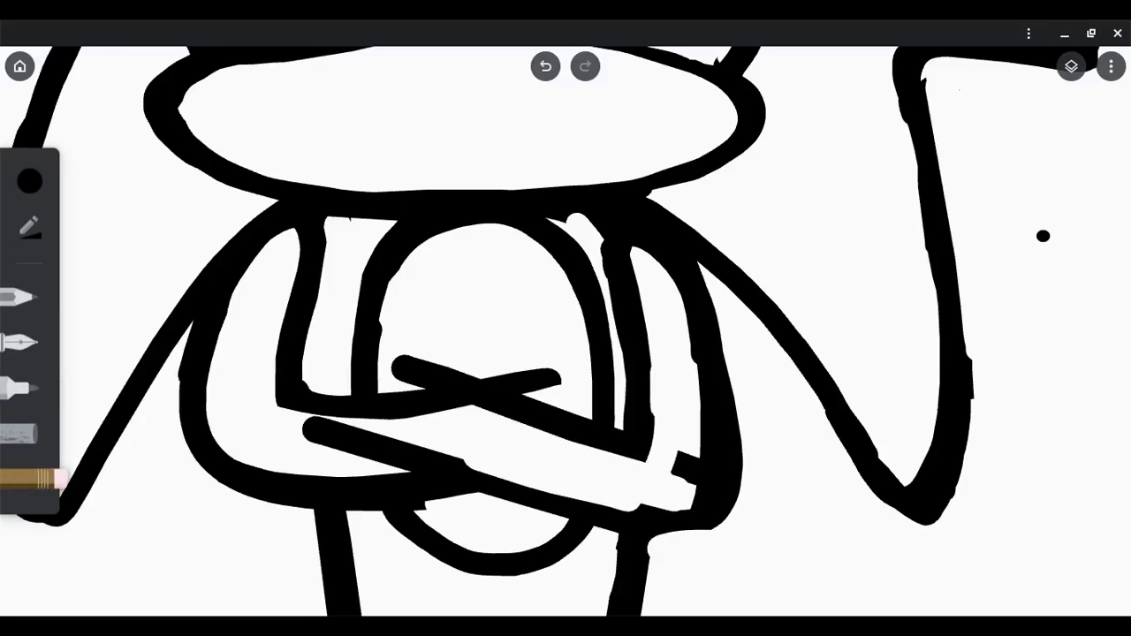
mouse_move(662, 252)
mouse_down()
mouse_move(693, 473)
mouse_move(634, 477)
mouse_up()
mouse_move(654, 247)
mouse_down()
mouse_move(724, 416)
mouse_move(477, 486)
mouse_up()
click(30, 478)
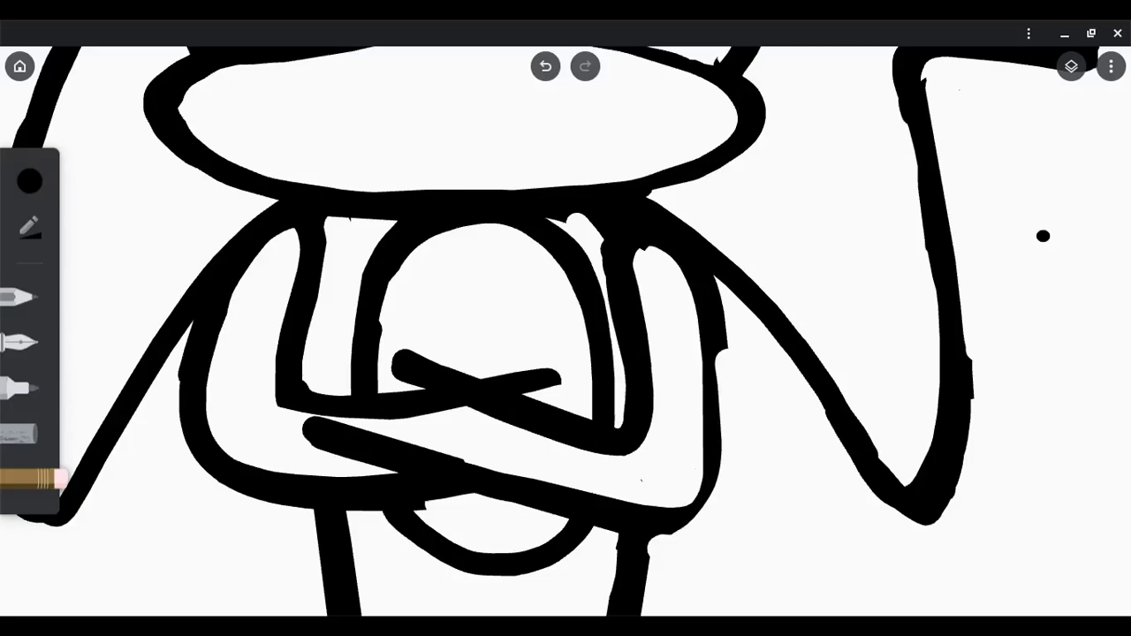
scroll(566, 330, down, 1)
click(22, 387)
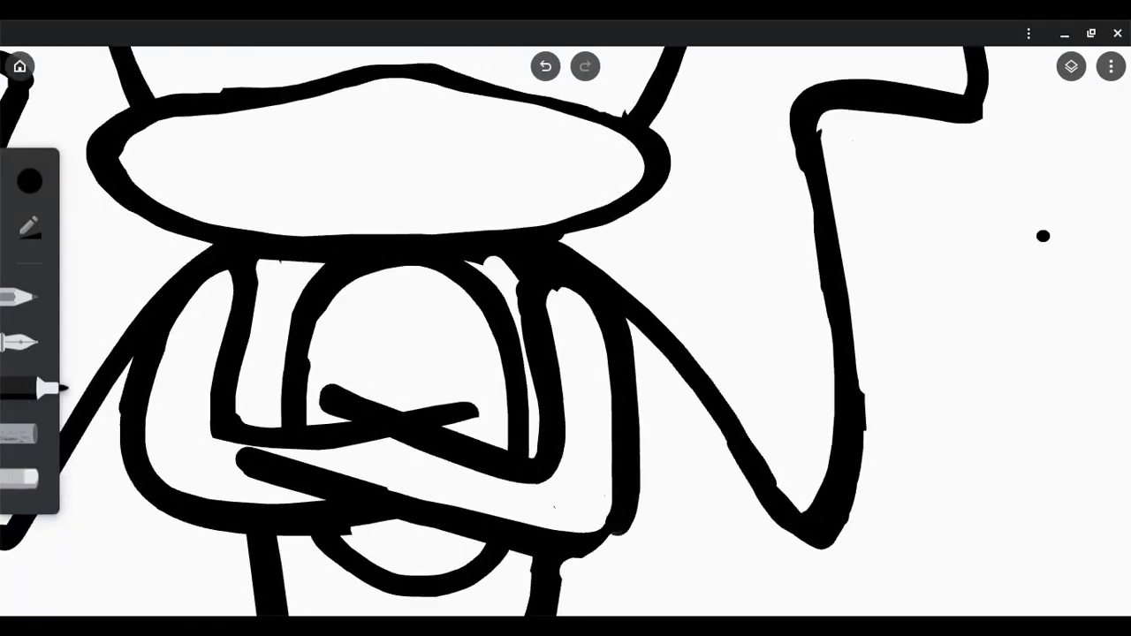
Step: Redraw the right forearm's edges and erase the overlapping lines so it passes over the left forearm
scroll(565, 330, up, 2)
mouse_move(304, 433)
mouse_down()
mouse_move(362, 490)
mouse_move(565, 552)
mouse_up()
key(ctrl+z)
drag(429, 389, 675, 481)
click(31, 478)
drag(291, 470, 453, 556)
drag(420, 402, 490, 450)
drag(478, 530, 725, 428)
click(22, 387)
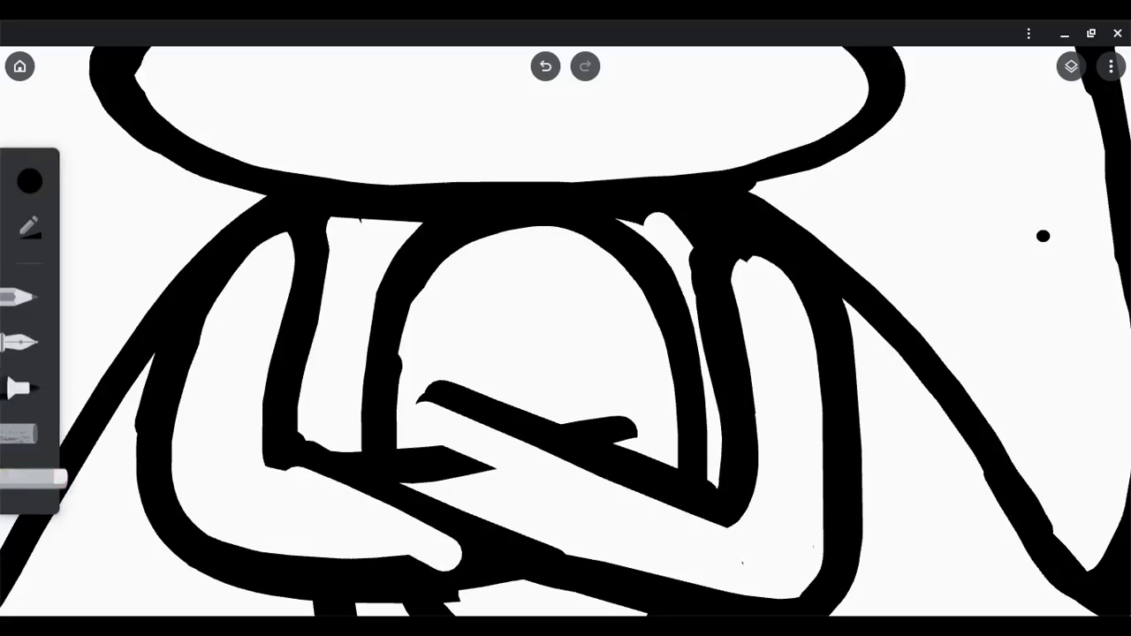
scroll(566, 330, up, 1)
key(ctrl+z)
drag(231, 387, 305, 521)
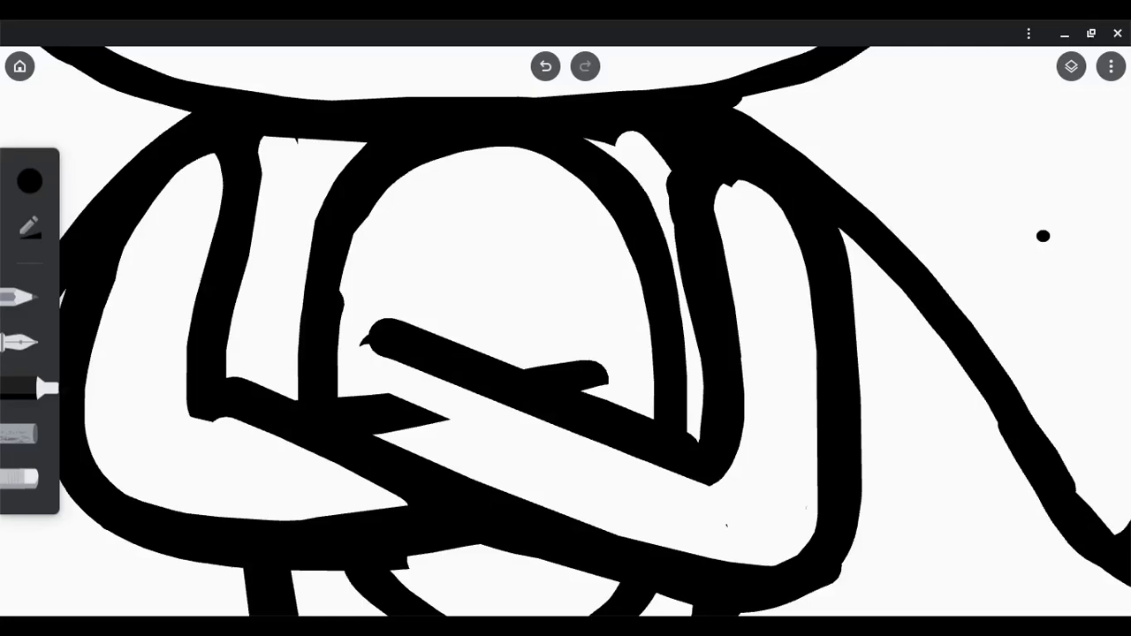
Step: Draw two overlapping finger ovals at the end of the right forearm and erase the lines inside them
scroll(566, 330, down, 3)
scroll(565, 330, up, 3)
drag(680, 292, 574, 468)
drag(610, 221, 495, 459)
click(31, 479)
drag(495, 327, 486, 406)
mouse_move(547, 265)
mouse_down()
mouse_move(591, 437)
mouse_move(636, 398)
mouse_up()
scroll(565, 331, down, 3)
scroll(566, 331, up, 3)
click(26, 387)
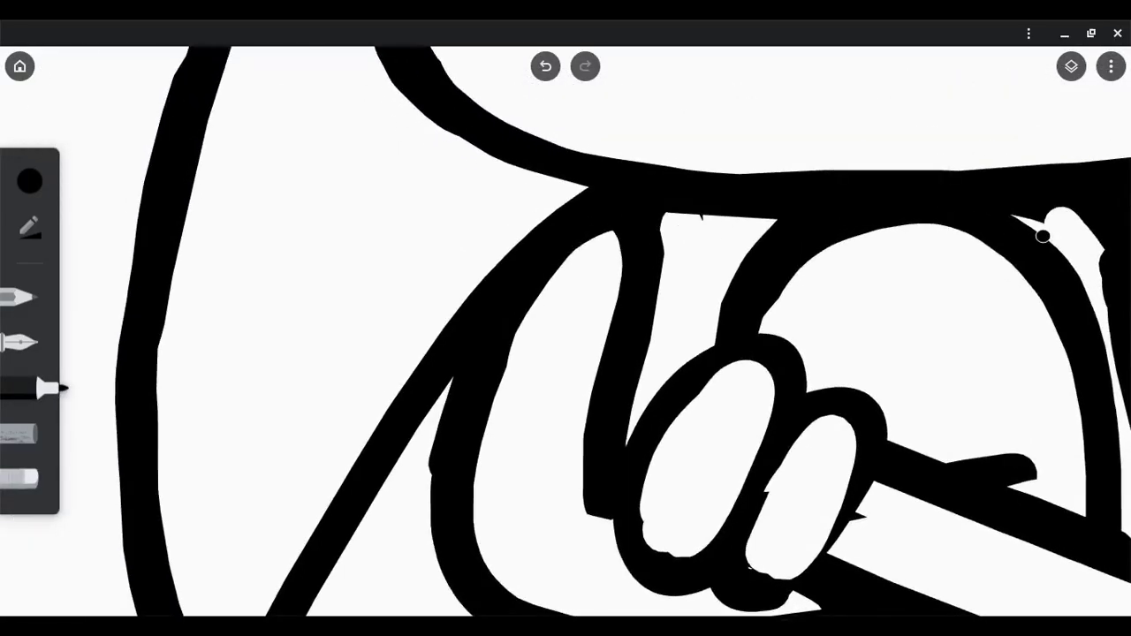
Step: Draw two more slanted finger ovals beside the first pair and erase the forearm lines inside them
scroll(565, 330, down, 3)
drag(495, 327, 557, 450)
scroll(566, 330, up, 3)
drag(583, 344, 645, 455)
mouse_move(689, 323)
mouse_down()
mouse_move(711, 482)
mouse_move(645, 548)
mouse_up()
click(31, 479)
drag(552, 380, 544, 472)
drag(609, 327, 574, 503)
drag(698, 362, 654, 525)
Step: Draw a large rounded hand shape in place of the first finger pair and erase the lines inside it
mouse_move(587, 336)
mouse_down()
mouse_move(432, 172)
mouse_move(477, 450)
mouse_move(495, 282)
mouse_move(389, 265)
mouse_up()
click(31, 478)
drag(296, 327, 442, 380)
drag(389, 442, 265, 265)
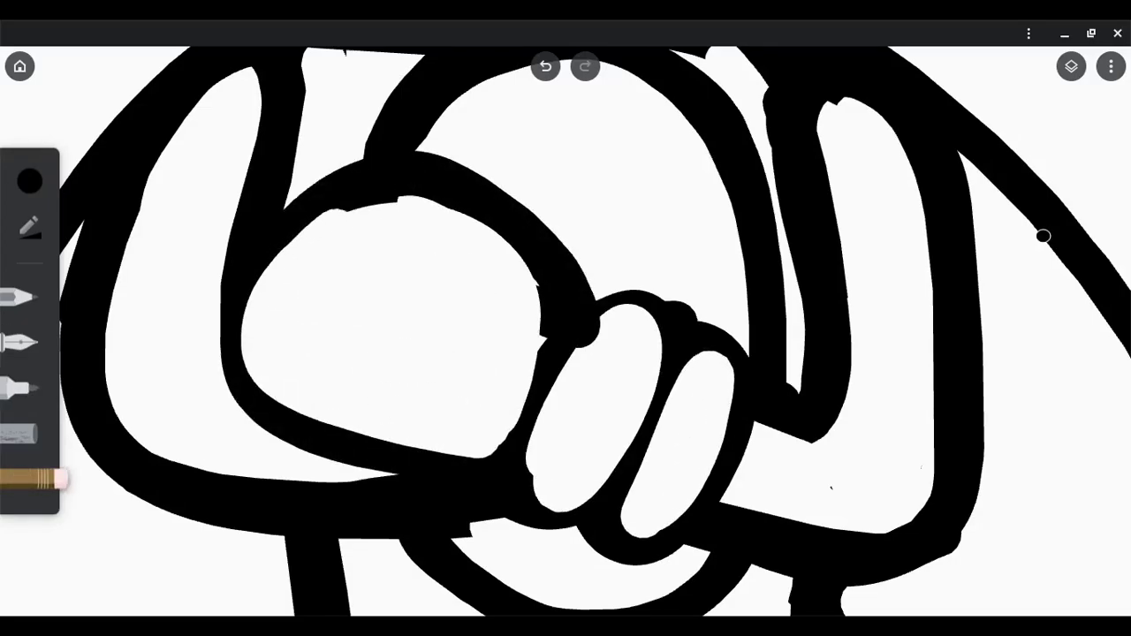
Step: Round off the outline of the large left hand shape and erase the rough edges inside it
drag(309, 221, 512, 230)
scroll(566, 331, down, 3)
scroll(565, 330, up, 3)
click(18, 387)
mouse_move(583, 402)
mouse_down()
mouse_move(521, 301)
mouse_move(256, 486)
mouse_move(424, 534)
mouse_up()
click(31, 479)
drag(292, 495, 530, 292)
drag(313, 357, 349, 325)
drag(543, 357, 543, 446)
Step: Draw a curved hand outline arching over the two finger ovals and erase the arm lines inside it
scroll(566, 330, down, 3)
scroll(565, 330, up, 3)
click(17, 387)
drag(556, 378, 720, 501)
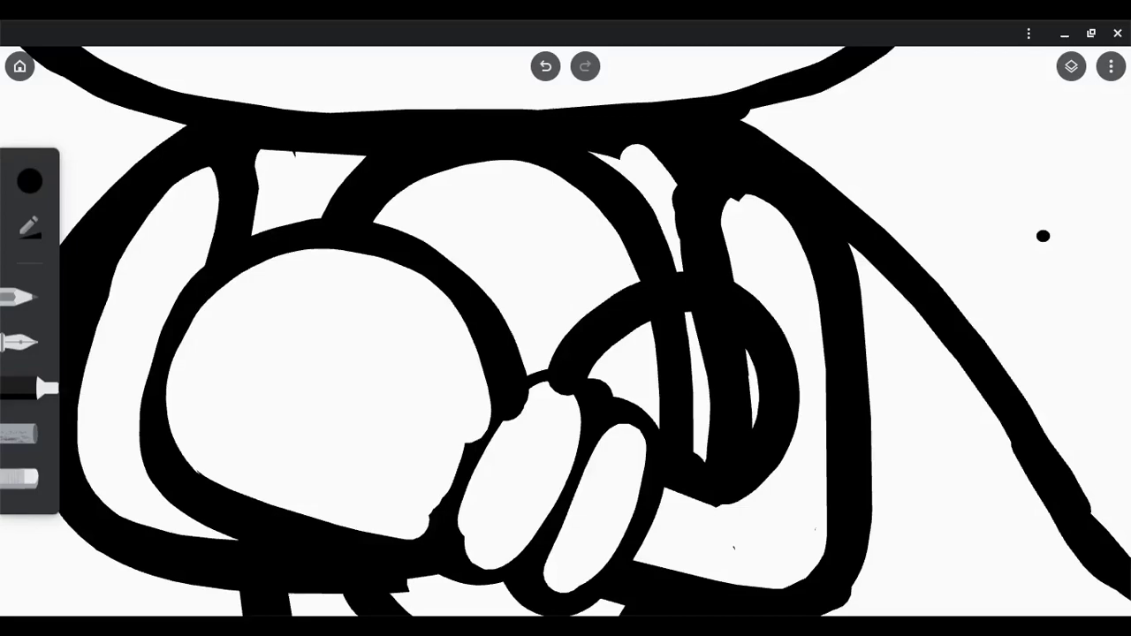
key(ctrl+z)
drag(530, 362, 733, 499)
click(31, 479)
mouse_move(566, 344)
mouse_down()
mouse_move(733, 354)
mouse_move(689, 460)
mouse_up()
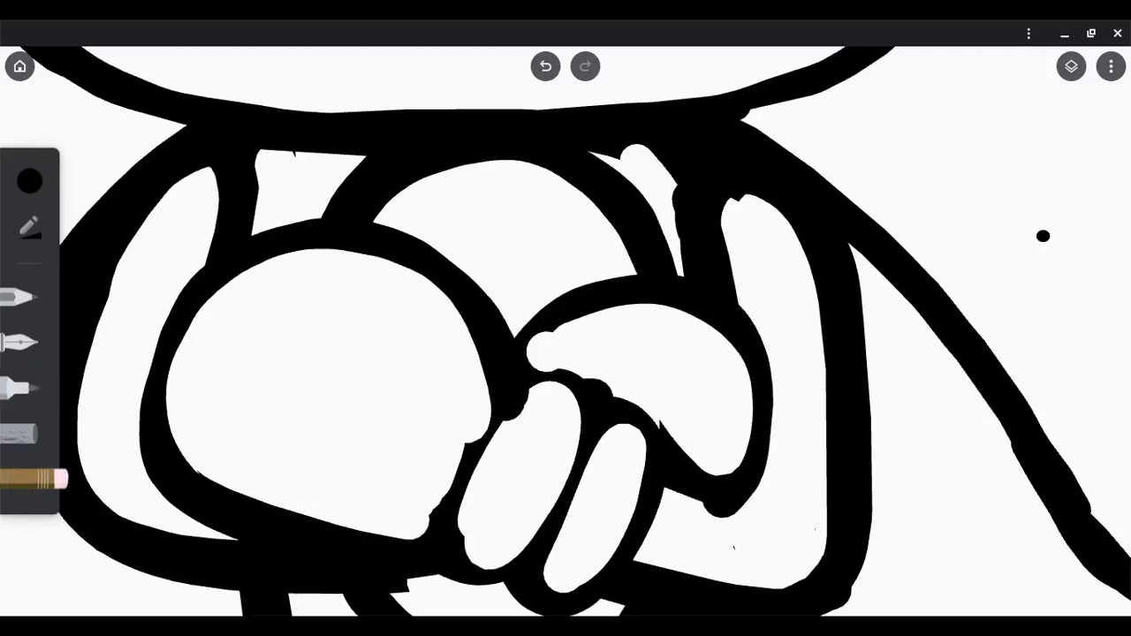
drag(552, 379, 698, 464)
Step: Redraw the right arm's inner edge straight down to its corner and erase the part of the curved hand beyond it
scroll(565, 331, down, 3)
scroll(565, 330, up, 3)
click(18, 387)
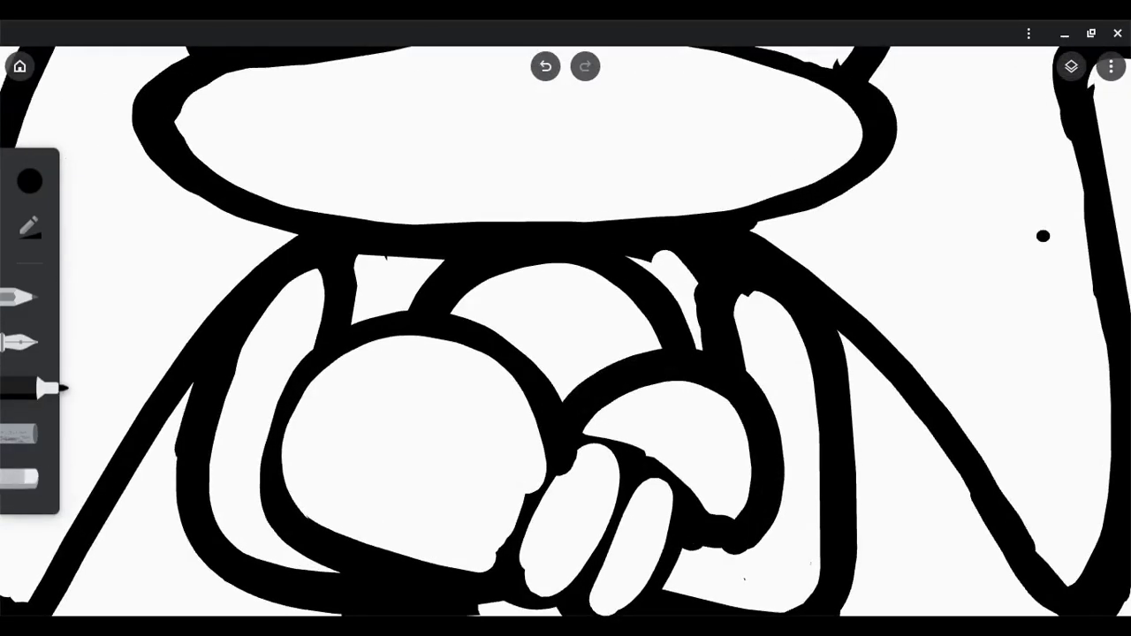
drag(706, 548, 741, 402)
click(31, 478)
drag(737, 323, 751, 548)
drag(742, 310, 734, 522)
mouse_move(760, 296)
mouse_down()
mouse_move(808, 455)
mouse_move(813, 596)
mouse_up()
scroll(566, 330, down, 2)
drag(742, 265, 742, 490)
scroll(565, 331, down, 2)
Step: Erase the large hand's upper left edge and redraw it as an uneven, bumpy outline
scroll(565, 330, up, 3)
scroll(565, 330, up, 2)
mouse_move(530, 228)
mouse_down()
mouse_move(380, 416)
mouse_move(633, 579)
mouse_up()
click(20, 479)
mouse_move(353, 468)
mouse_down()
mouse_move(388, 336)
mouse_move(499, 226)
mouse_up()
click(30, 387)
drag(446, 172, 397, 345)
scroll(1042, 236, down, 3)
scroll(1043, 236, up, 3)
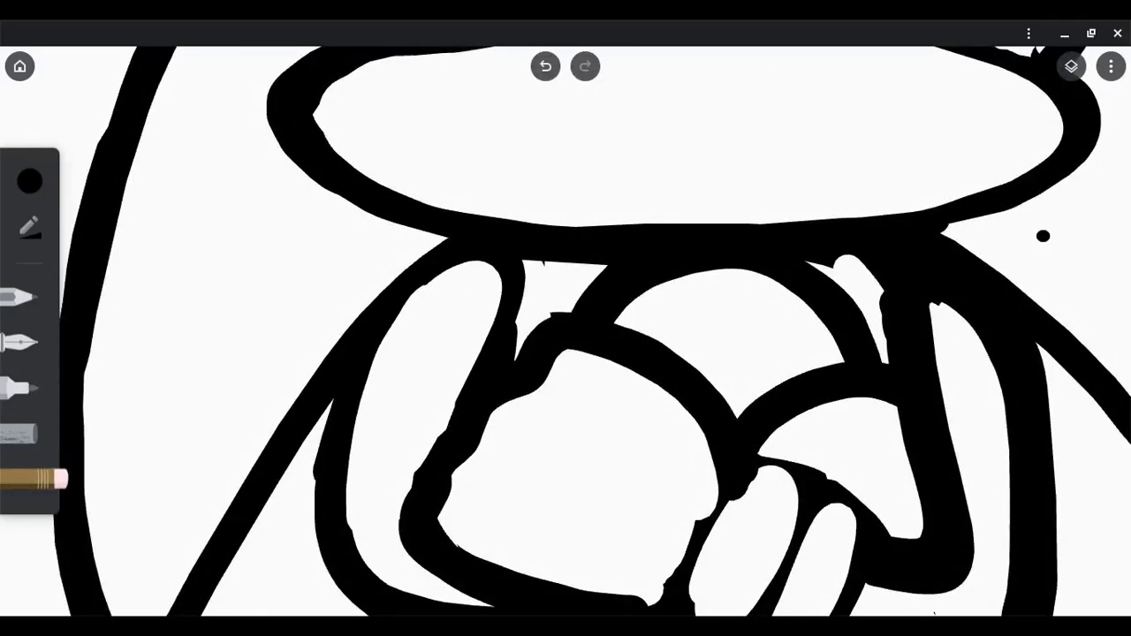
Step: Add a rounded bump on the large hand's upper right edge and erase the old line inside it
scroll(1043, 236, down, 3)
scroll(1043, 236, up, 1)
scroll(1042, 236, up, 5)
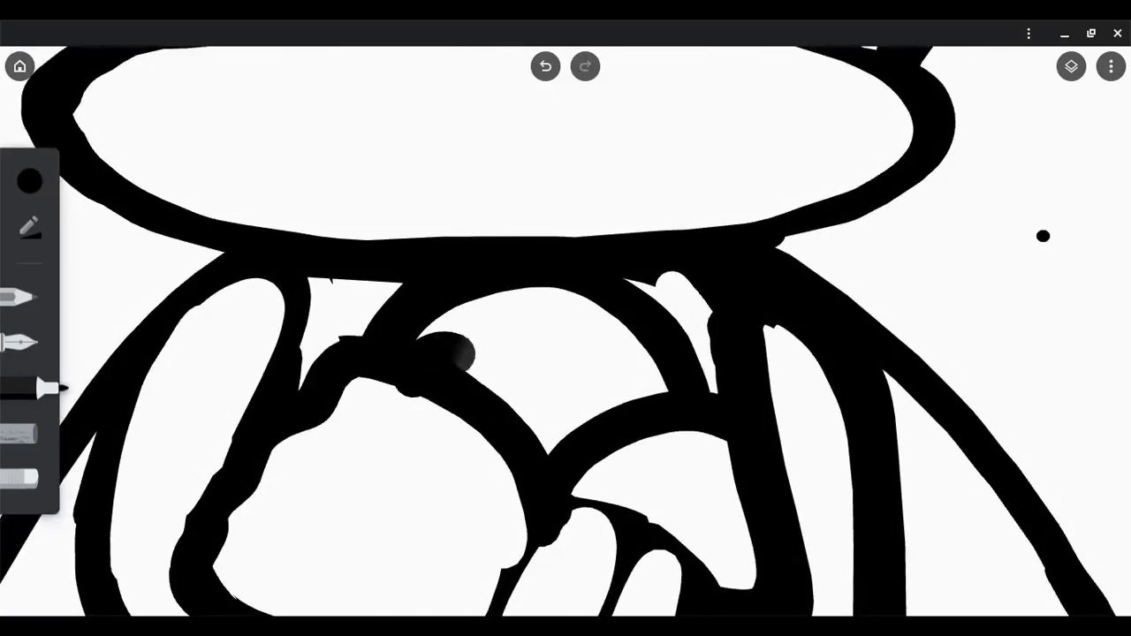
click(19, 479)
scroll(1042, 236, up, 2)
scroll(1042, 236, down, 2)
click(18, 386)
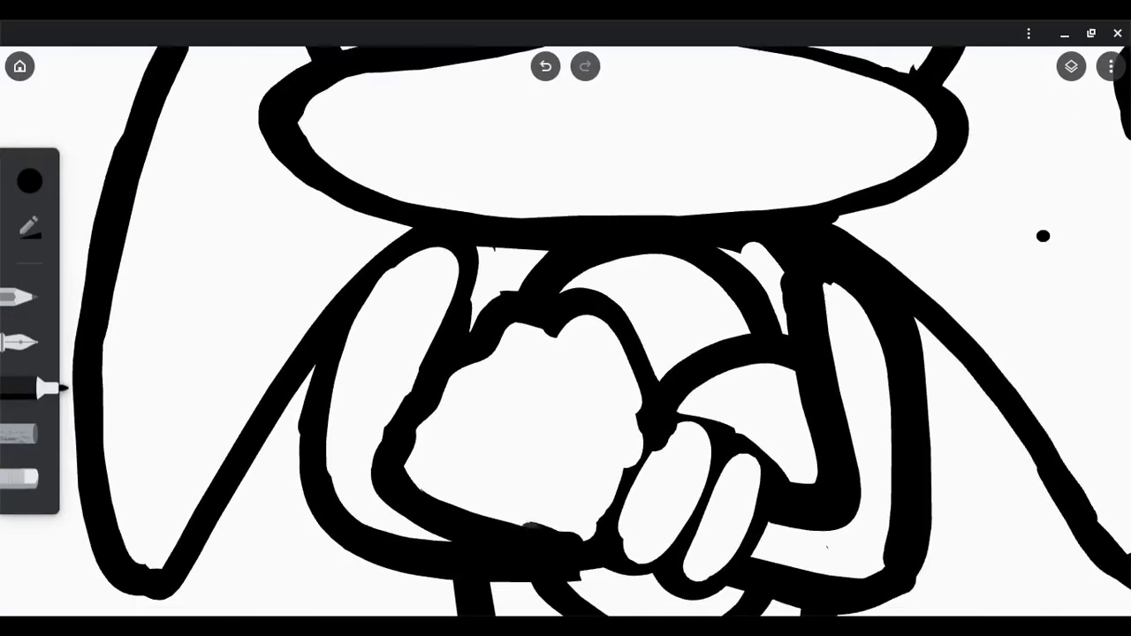
Step: Redraw the left side of the large hand with rounded bumps and erase the leftover lines inside
drag(354, 415, 552, 528)
drag(424, 352, 379, 420)
drag(472, 287, 539, 329)
click(19, 479)
drag(477, 353, 557, 544)
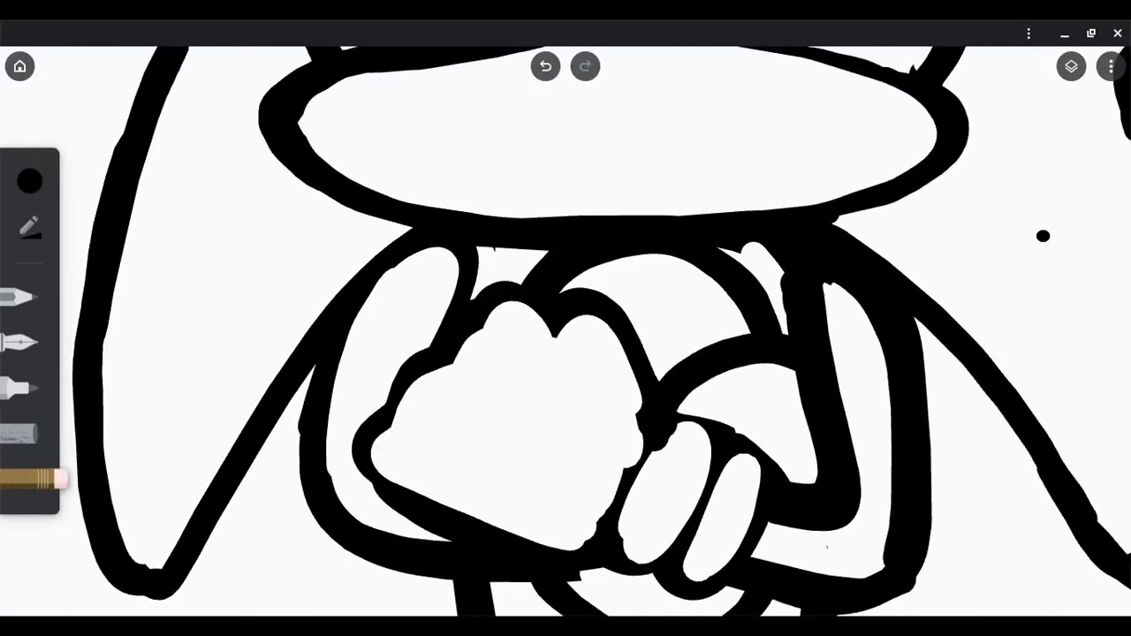
drag(379, 469, 539, 555)
Step: Redraw the knuckle bump at the large hand's upper right and close the outline along its top
scroll(1042, 235, up, 2)
drag(380, 291, 504, 345)
click(18, 386)
drag(437, 358, 543, 451)
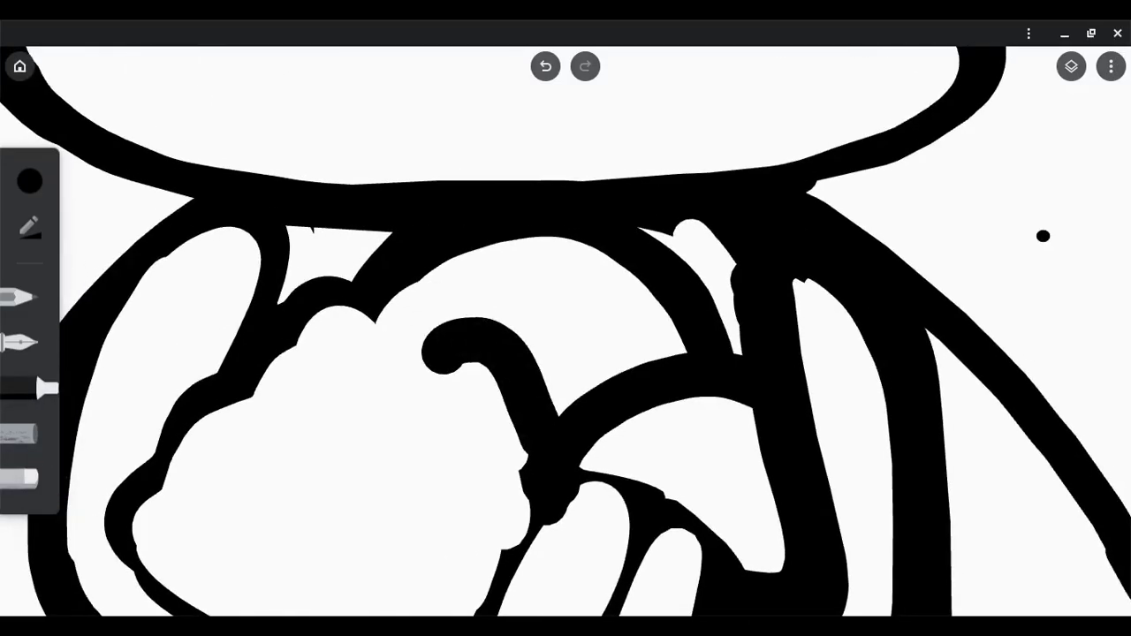
scroll(1042, 236, down, 2)
drag(283, 380, 508, 517)
scroll(1042, 236, down, 2)
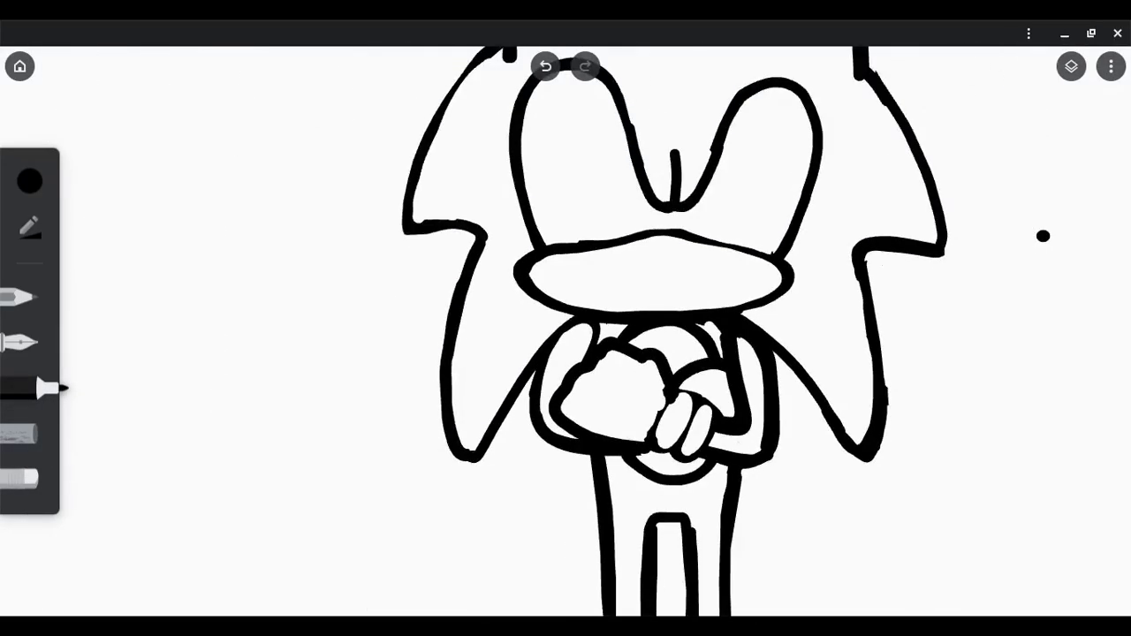
Step: Draw a thick curved edge between the large hand and the first finger oval
scroll(1043, 236, up, 4)
click(19, 478)
click(17, 386)
drag(490, 375, 667, 310)
scroll(1043, 236, down, 3)
scroll(1043, 236, up, 2)
scroll(1042, 236, up, 1)
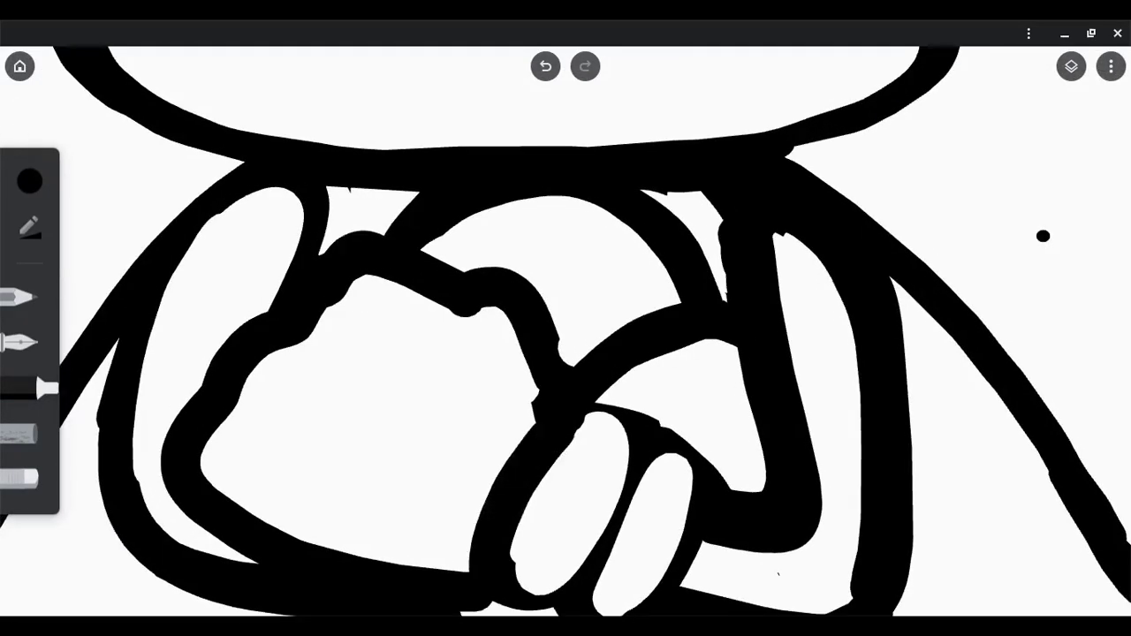
Step: Erase the right arm's heavy outer line and redraw its outer and lower edges closer to the hand
scroll(1043, 236, down, 1)
drag(521, 446, 667, 335)
click(20, 479)
drag(583, 424, 601, 238)
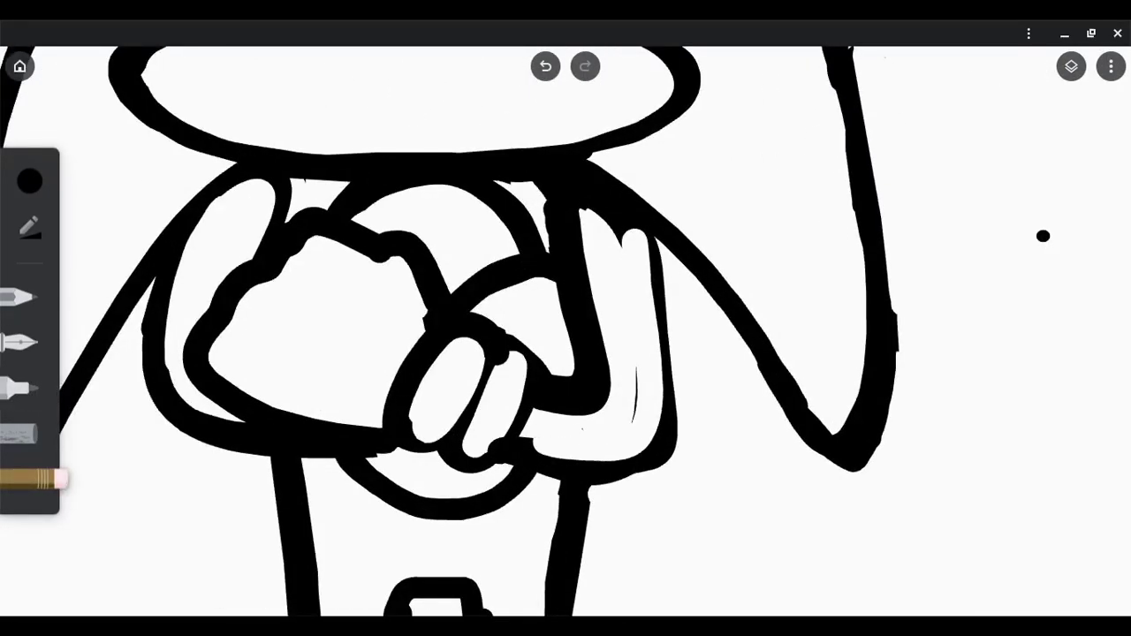
drag(513, 459, 663, 371)
mouse_move(495, 455)
mouse_down()
mouse_move(675, 411)
mouse_move(661, 404)
mouse_move(634, 231)
mouse_up()
key(ctrl+z)
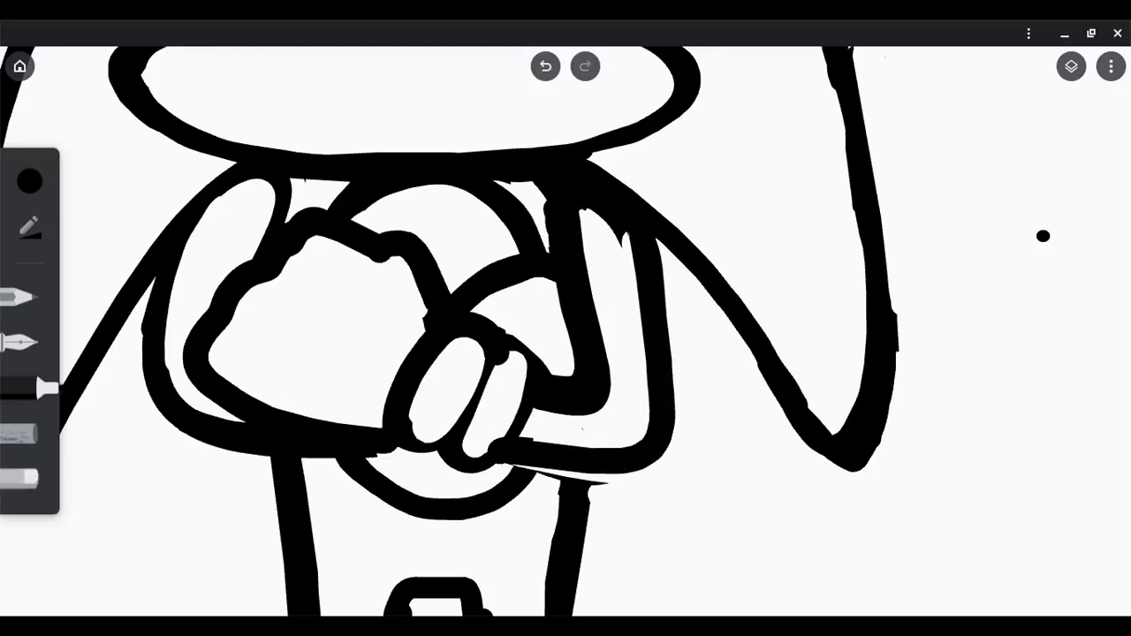
Step: Erase the stray lines inside the upper right arm and thicken its outer and lower edges
click(19, 479)
drag(588, 203, 632, 265)
click(19, 387)
drag(534, 475, 579, 486)
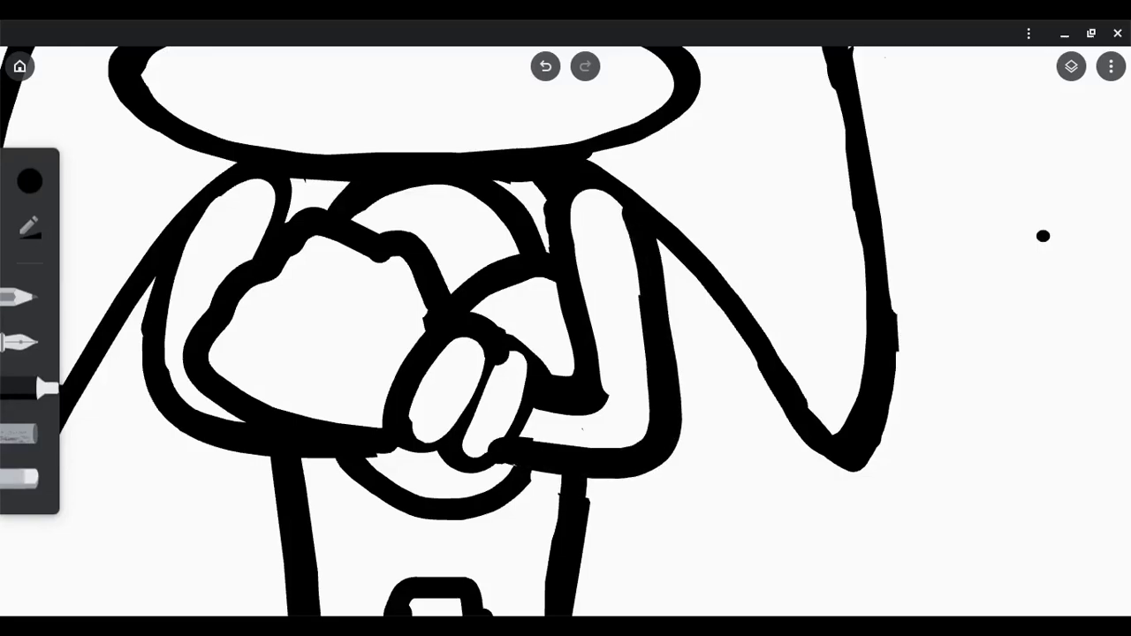
scroll(1042, 236, up, 2)
scroll(1043, 236, down, 3)
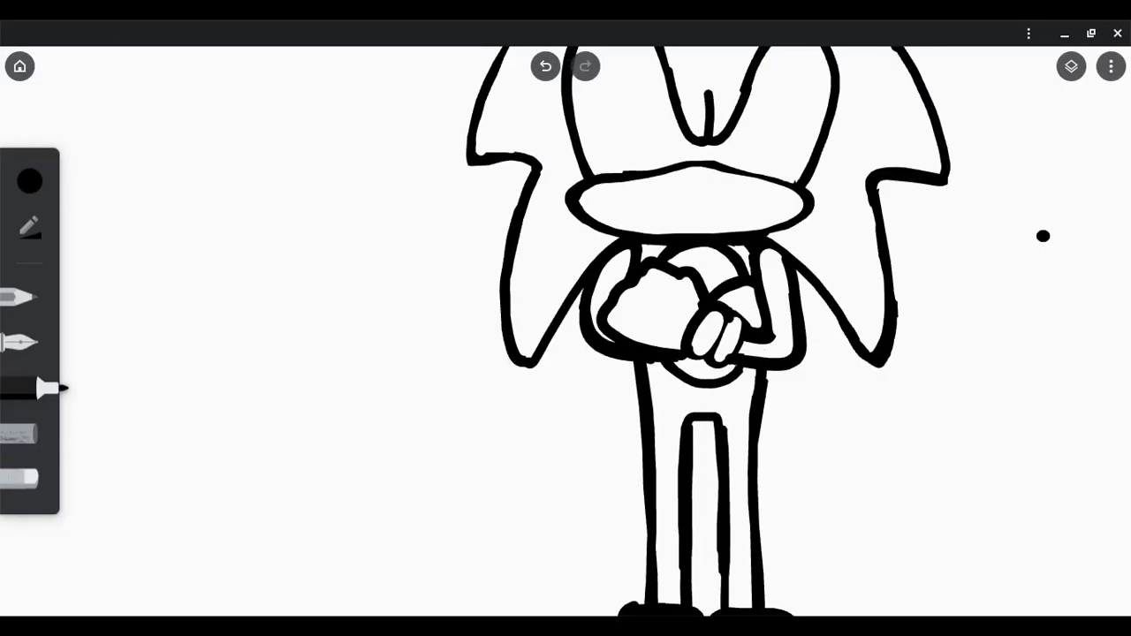
Step: Clean up the left arm's inner edge and redraw the lines around the left arm and the top of the left leg
scroll(1042, 236, up, 3)
click(19, 478)
drag(265, 256, 226, 353)
click(20, 386)
mouse_move(318, 495)
mouse_down()
mouse_move(234, 407)
mouse_move(327, 203)
mouse_up()
drag(221, 367, 133, 504)
scroll(1043, 236, down, 3)
scroll(1042, 236, up, 3)
scroll(1043, 236, down, 3)
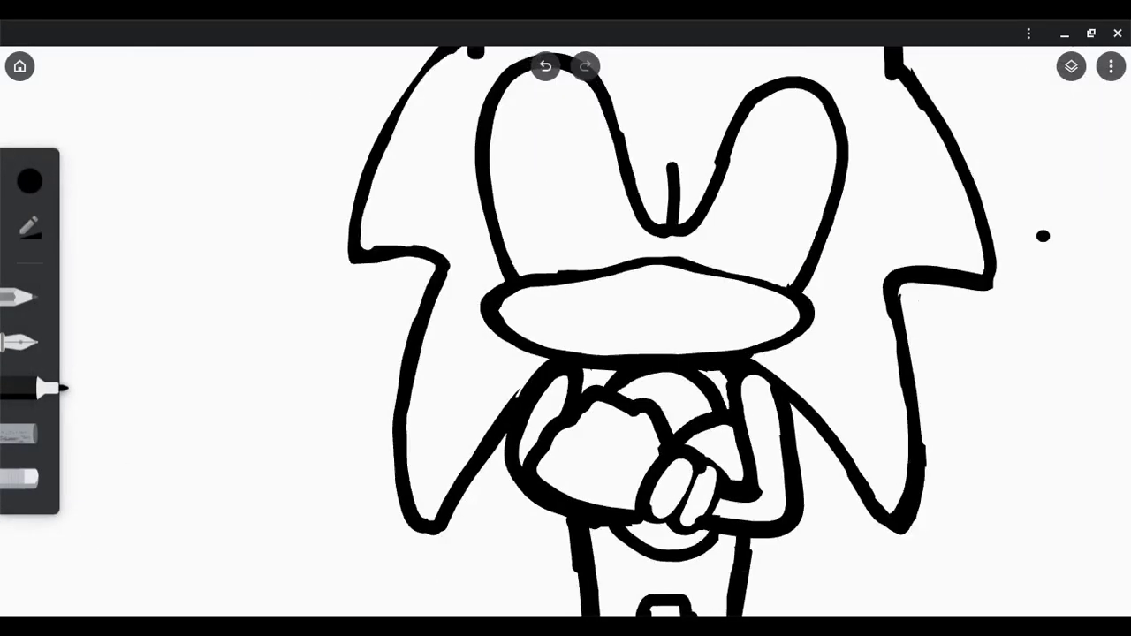
scroll(1042, 236, up, 2)
click(19, 479)
scroll(1043, 236, down, 4)
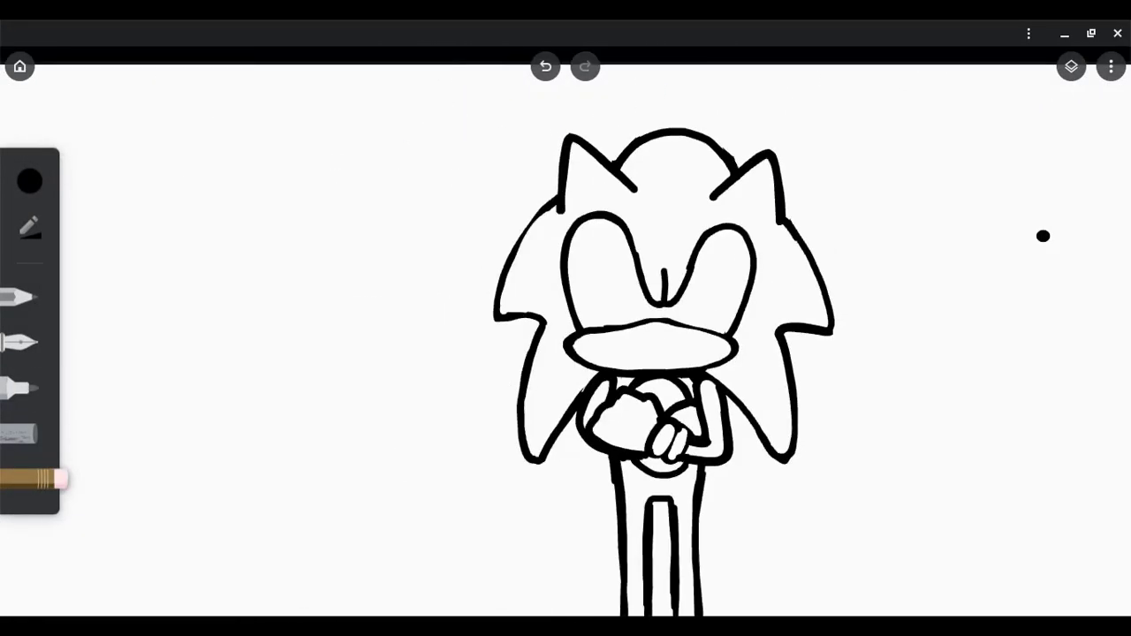
Step: Redraw the top of the head and both ears with larger, more rounded outlines
scroll(1042, 236, up, 1)
scroll(1042, 236, down, 1)
scroll(1042, 236, up, 4)
drag(503, 225, 769, 239)
drag(384, 322, 561, 274)
drag(733, 296, 879, 358)
Step: Erase the old ear and head lines inside the new outlines and retrace the thinned parts
click(20, 479)
drag(402, 256, 402, 344)
drag(408, 184, 555, 293)
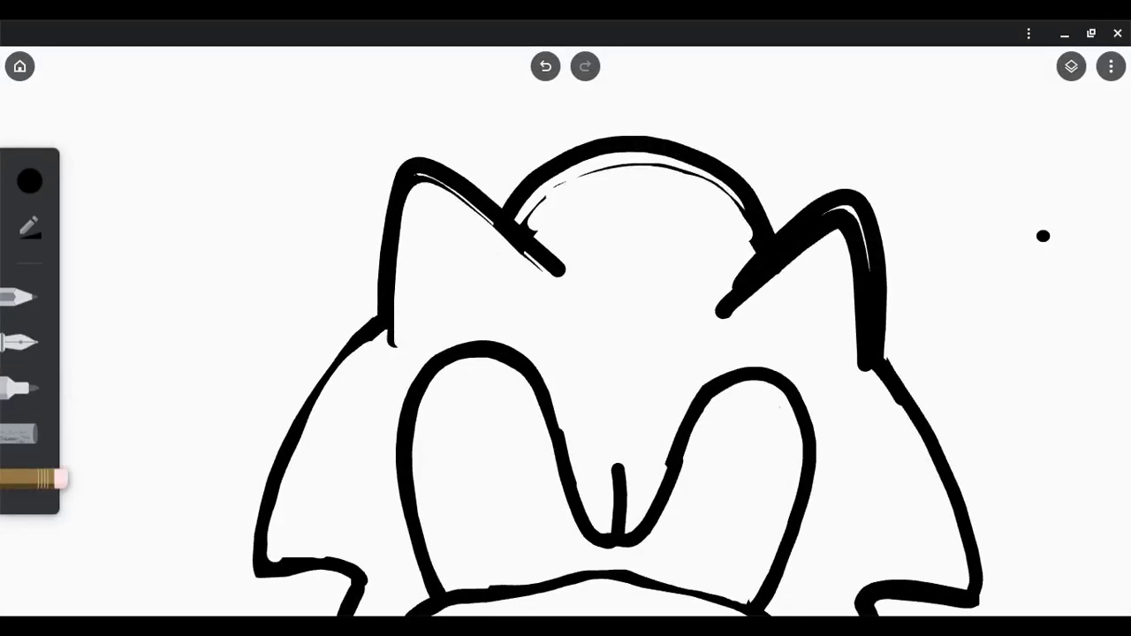
drag(619, 164, 853, 227)
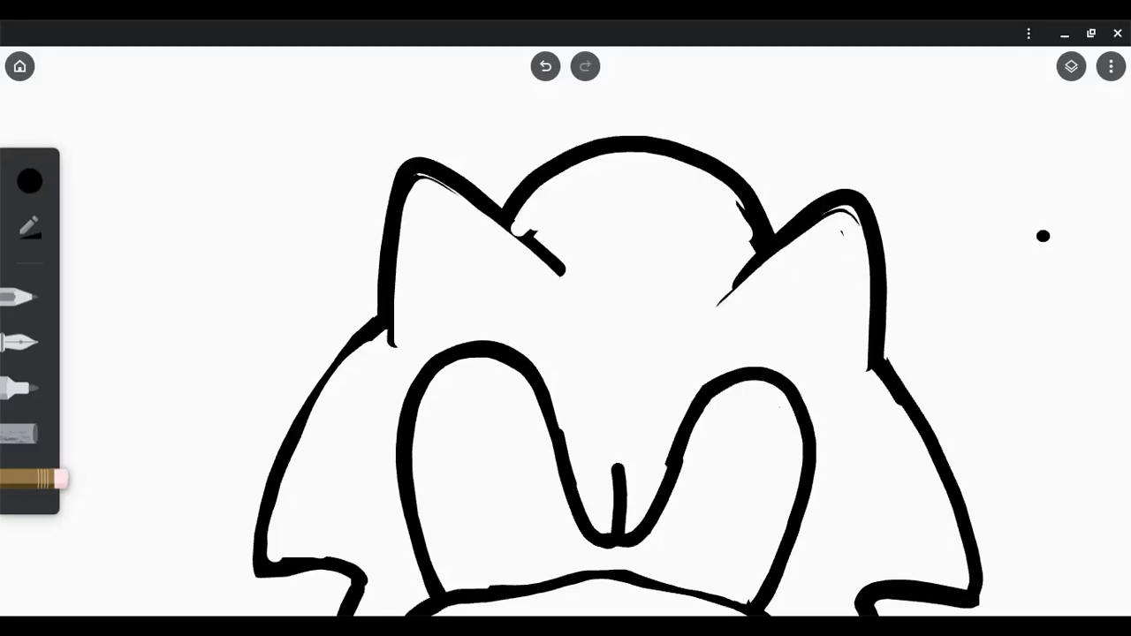
click(20, 388)
drag(515, 212, 773, 225)
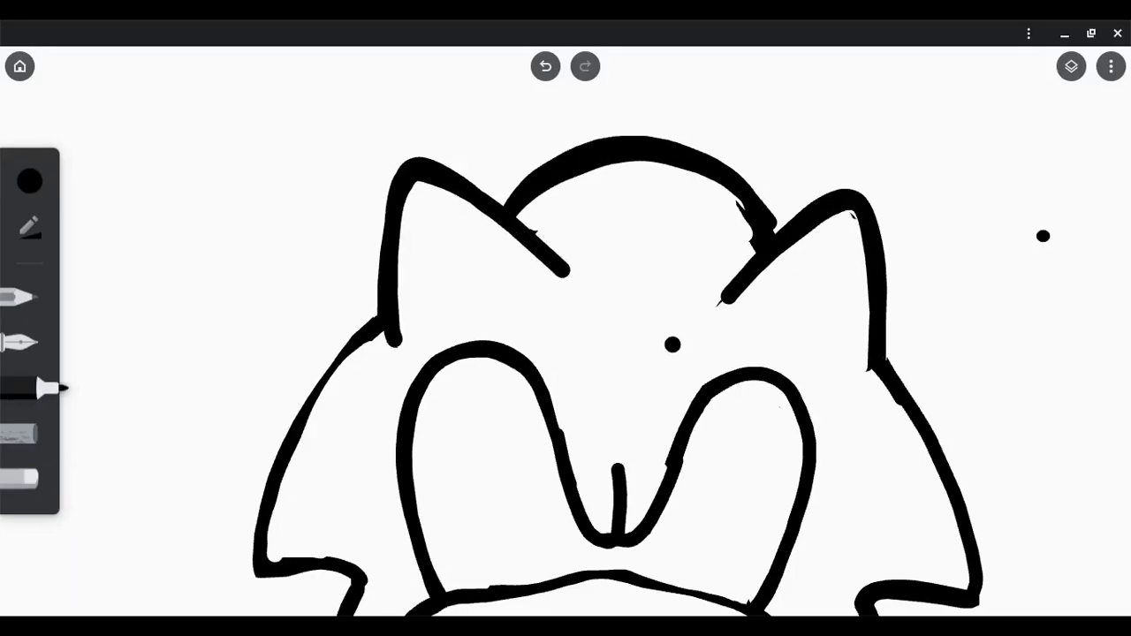
Step: Thicken the left ear's outer edge and the right ear's inner line, and undo the stray marks
scroll(1043, 236, down, 5)
scroll(1042, 236, up, 5)
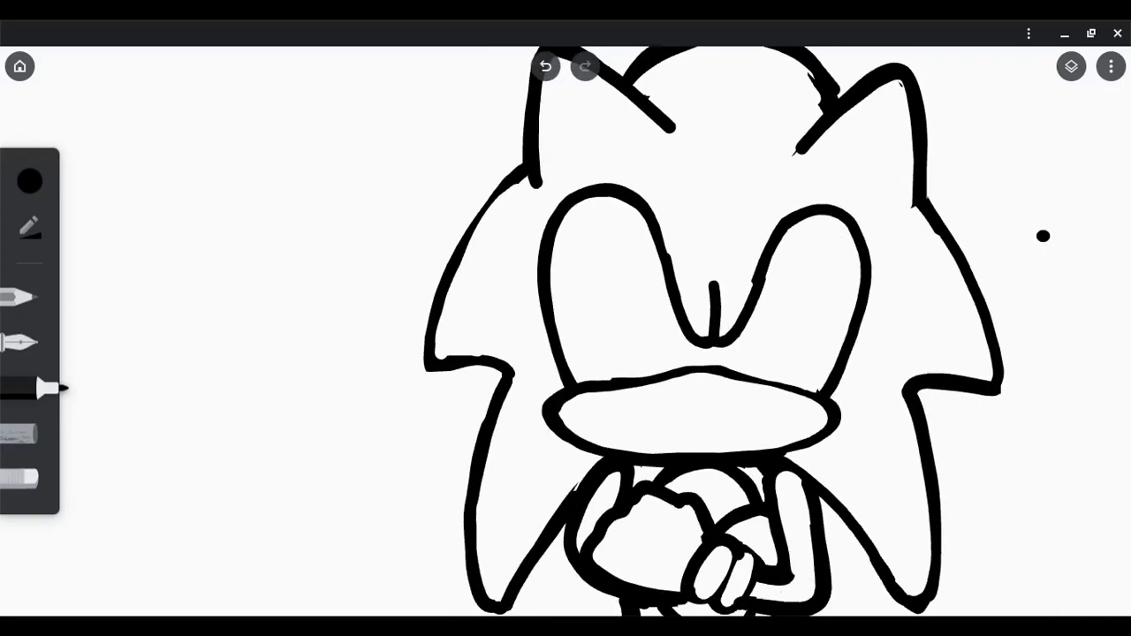
scroll(1043, 235, up, 3)
scroll(1043, 236, down, 1)
key(e)
scroll(1043, 236, right, 5)
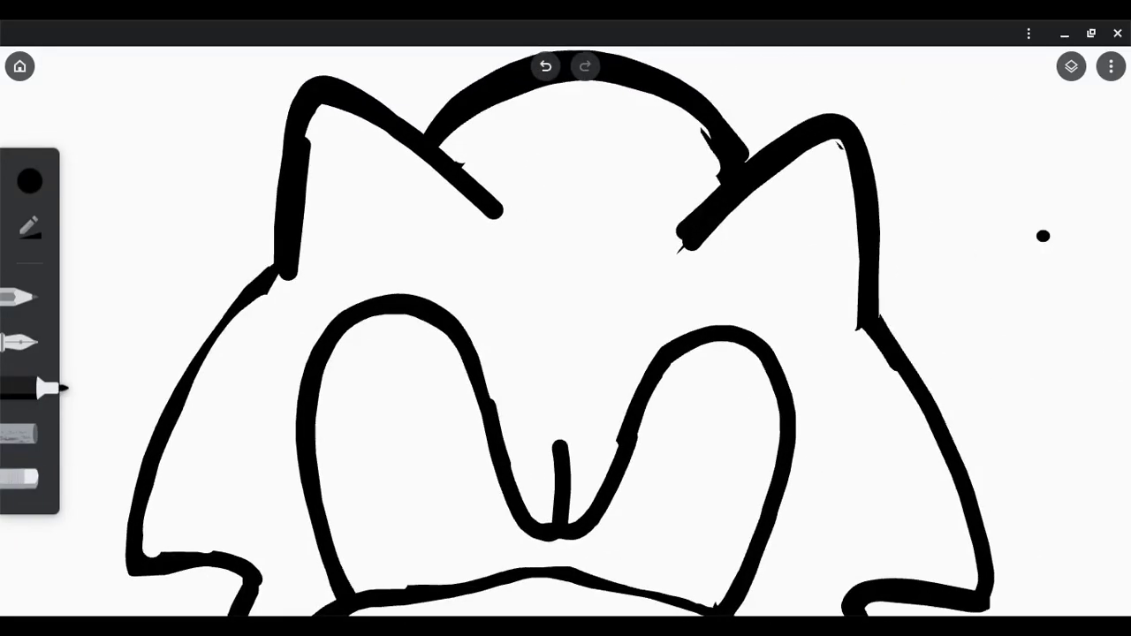
key(ctrl+z)
scroll(1043, 236, down, 3)
key(m)
key(ctrl+z)
key(ctrl+z)
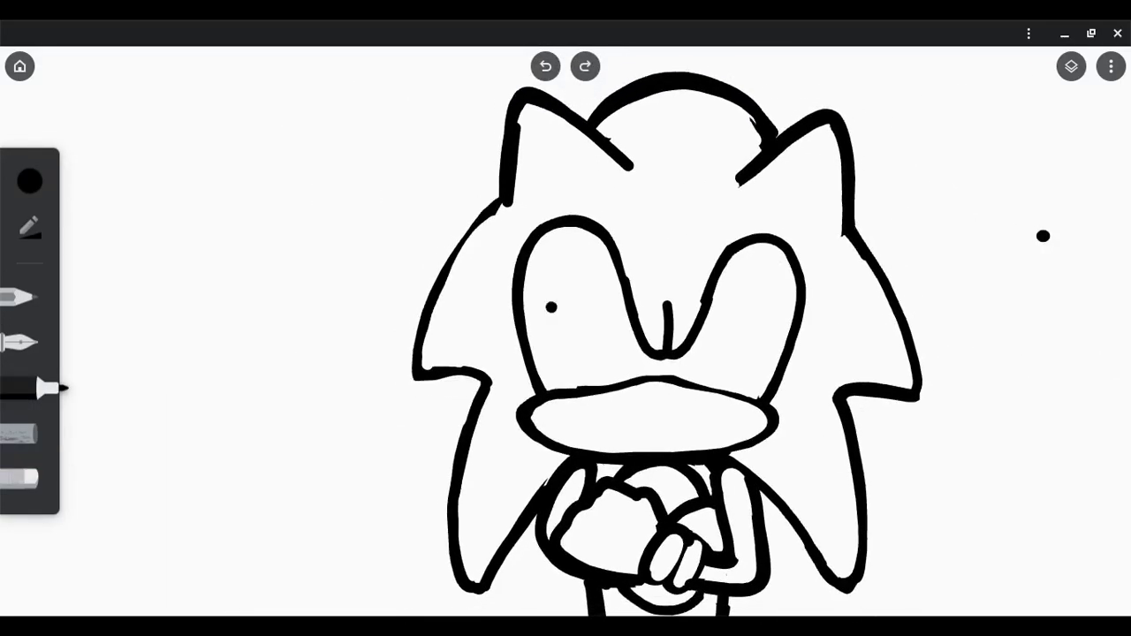
Step: Draw a larger outline around the left head spikes and erase the excess lines inside
scroll(1043, 236, up, 3)
scroll(1042, 236, down, 3)
scroll(1042, 236, up, 1)
key(e)
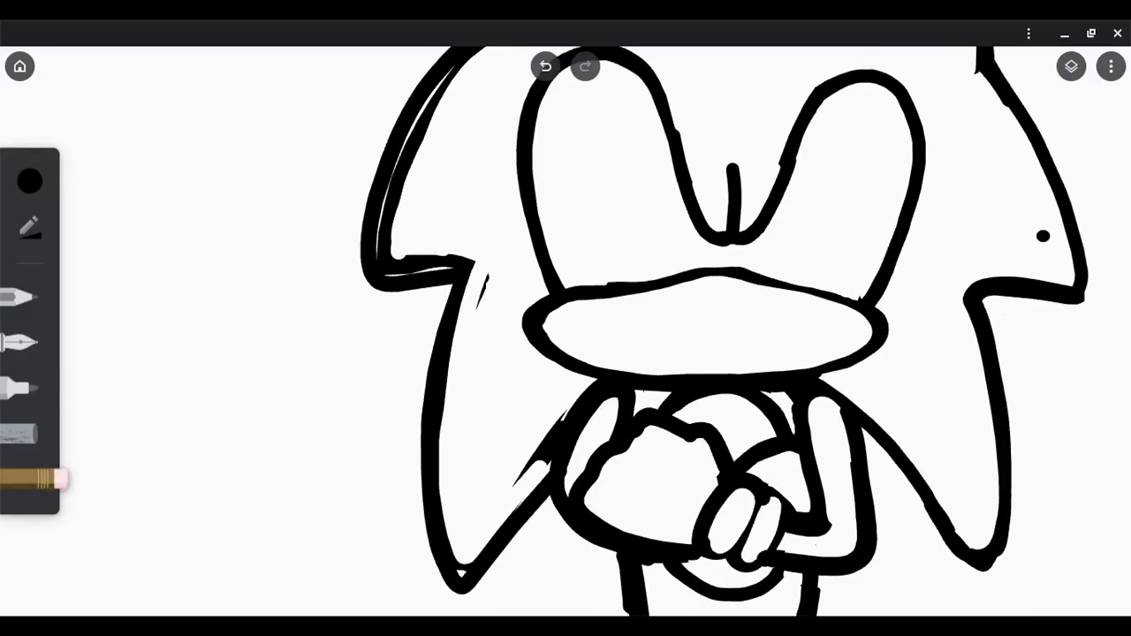
scroll(1043, 235, up, 3)
key(ctrl+z)
scroll(1043, 236, down, 3)
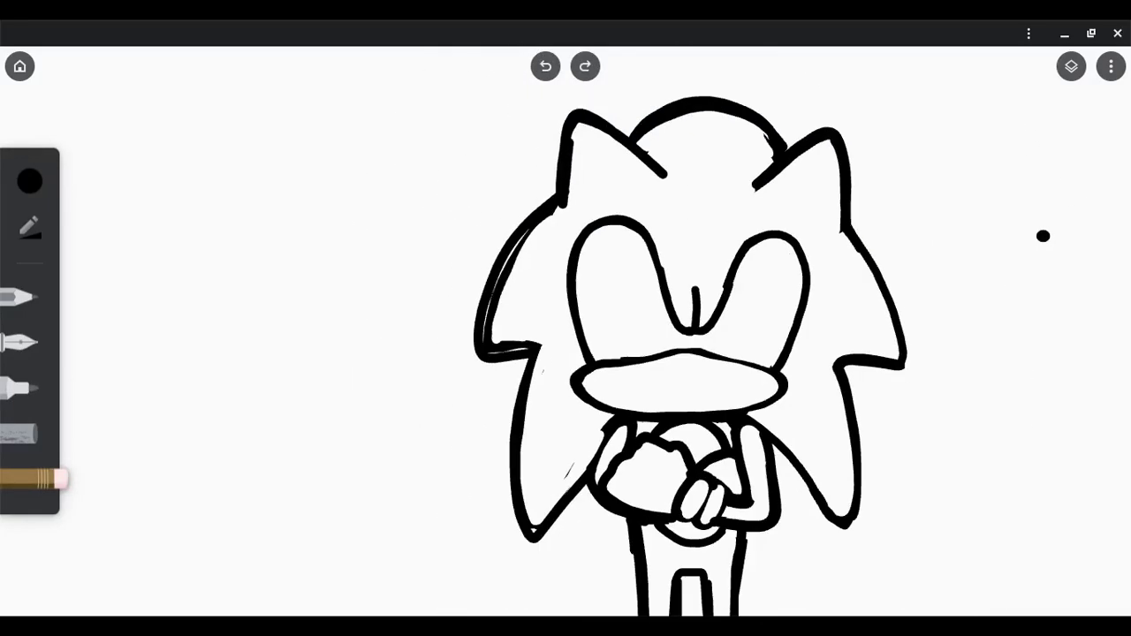
Step: Fill the gap between the doubled outlines of the left head spikes in black
scroll(1042, 236, up, 3)
key(m)
key(ctrl+shift+z)
key(ctrl+shift+z)
scroll(1043, 236, down, 2)
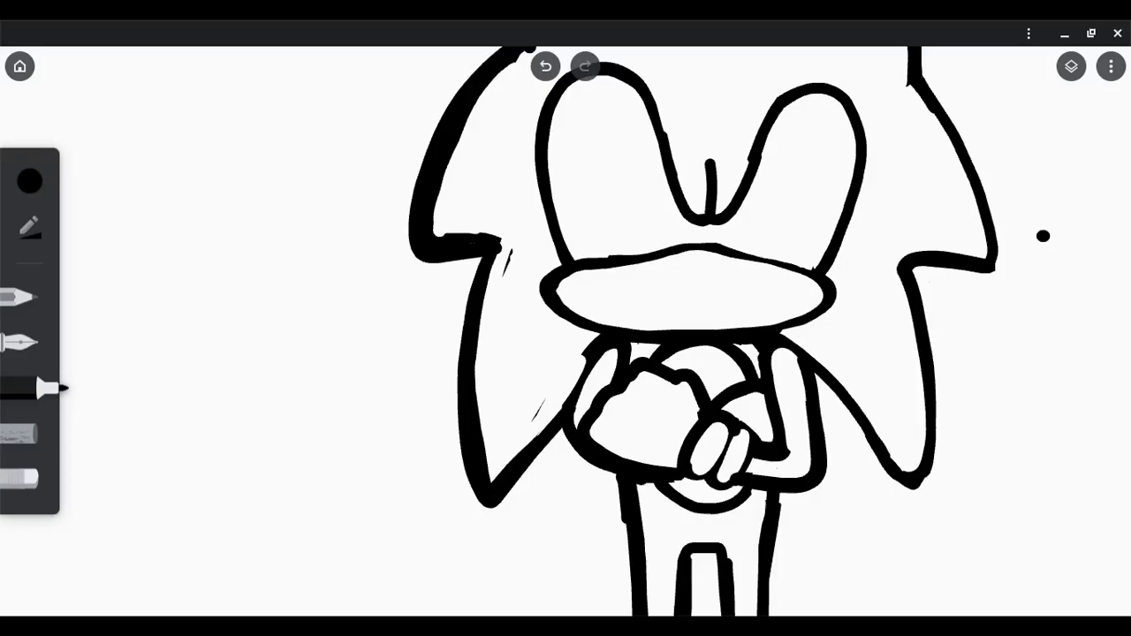
scroll(1042, 236, down, 2)
scroll(1042, 235, up, 2)
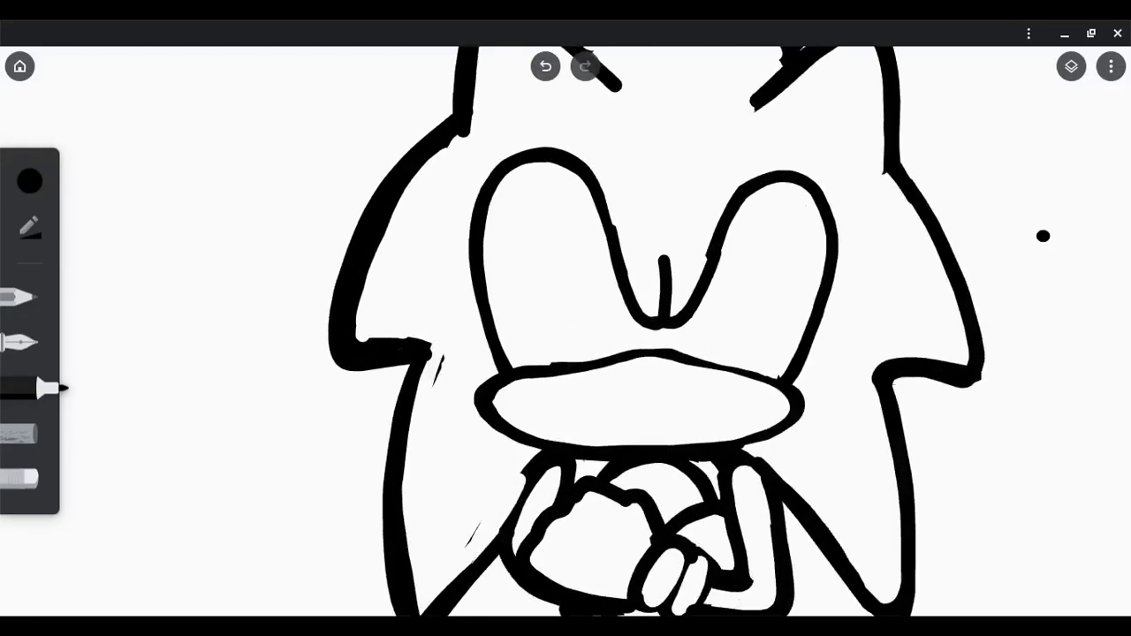
Step: Thicken the outer outline of the right head spikes and erase the stray marks beside the left spikes
scroll(1043, 236, down, 5)
scroll(1042, 236, up, 5)
key(p)
scroll(1042, 236, up, 1)
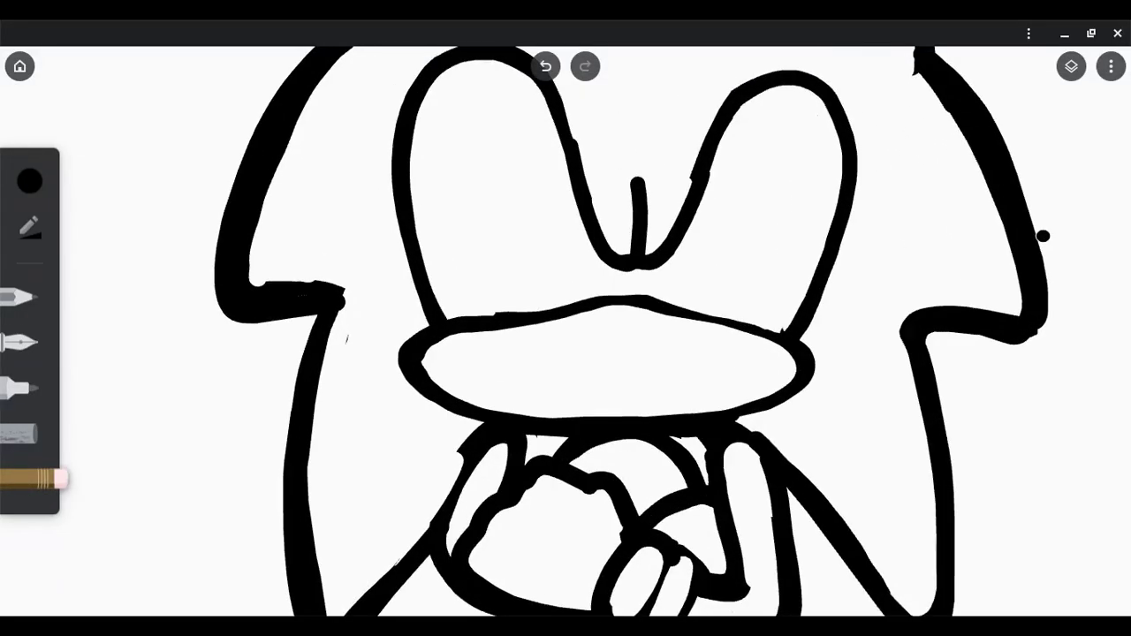
scroll(1043, 236, down, 1)
Step: Add a line along the lower inner edge of the right shoe
key(m)
scroll(1043, 236, up, 2)
scroll(1042, 236, down, 5)
scroll(1043, 236, up, 4)
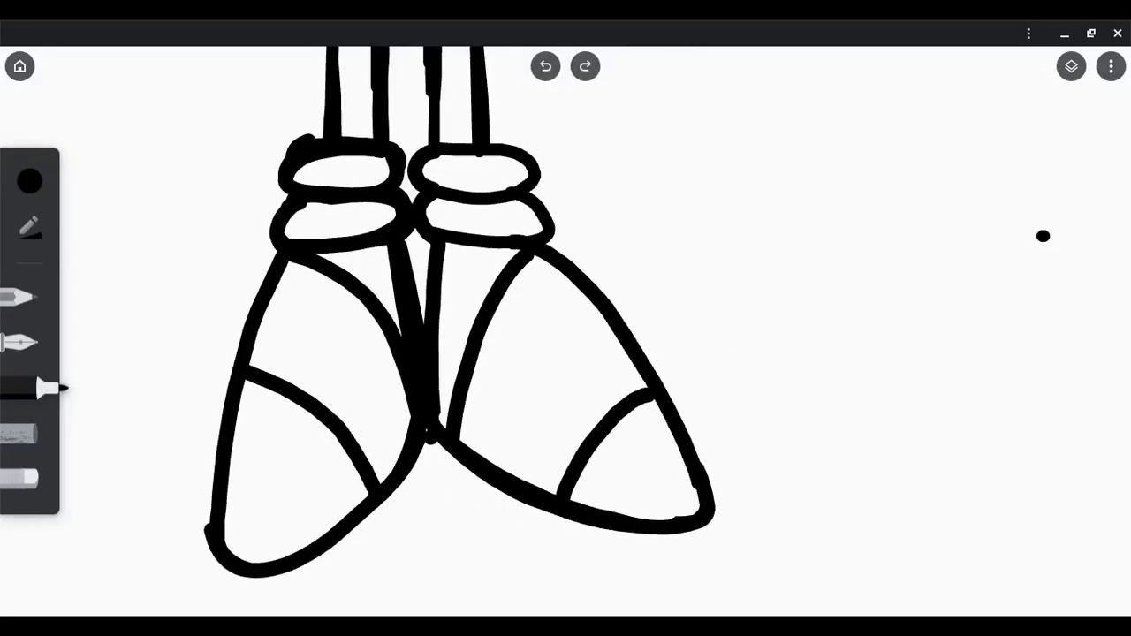
drag(426, 442, 574, 534)
scroll(567, 435, down, 5)
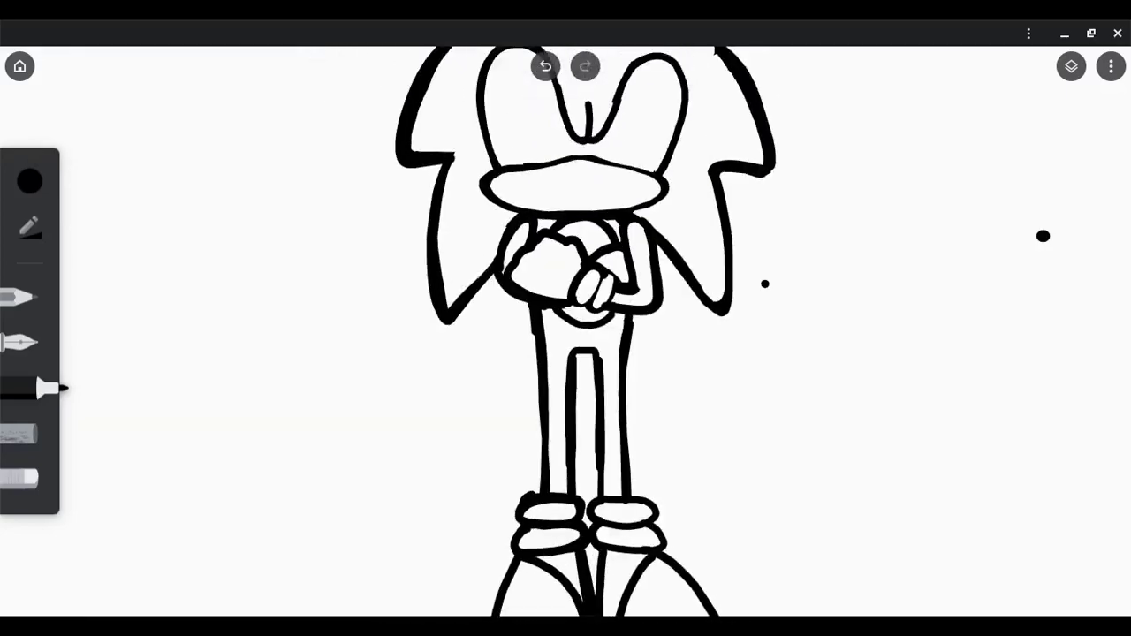
scroll(765, 280, up, 5)
scroll(1042, 236, down, 5)
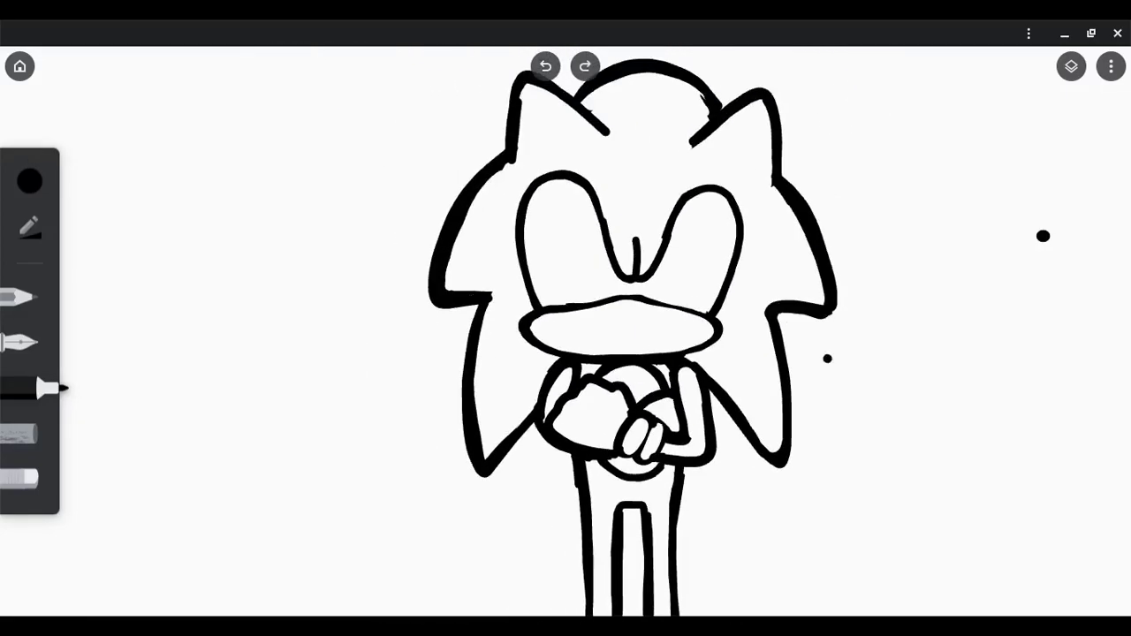
scroll(1042, 236, up, 5)
scroll(1043, 236, down, 5)
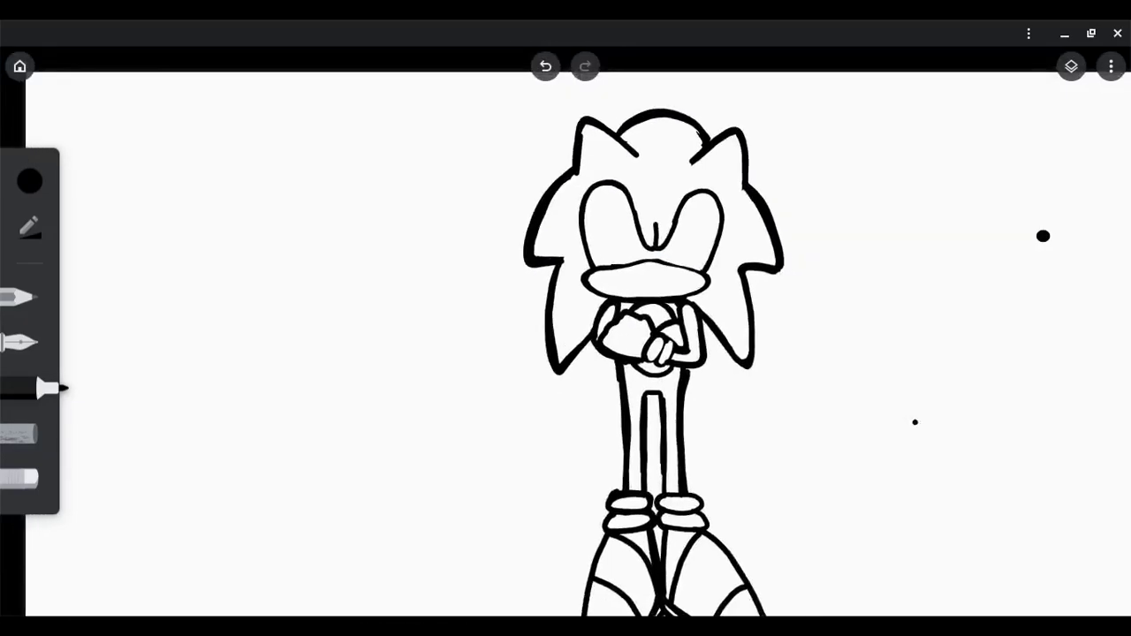
Step: Draw a solid black round nose at the top centre of the muzzle
scroll(1043, 236, up, 5)
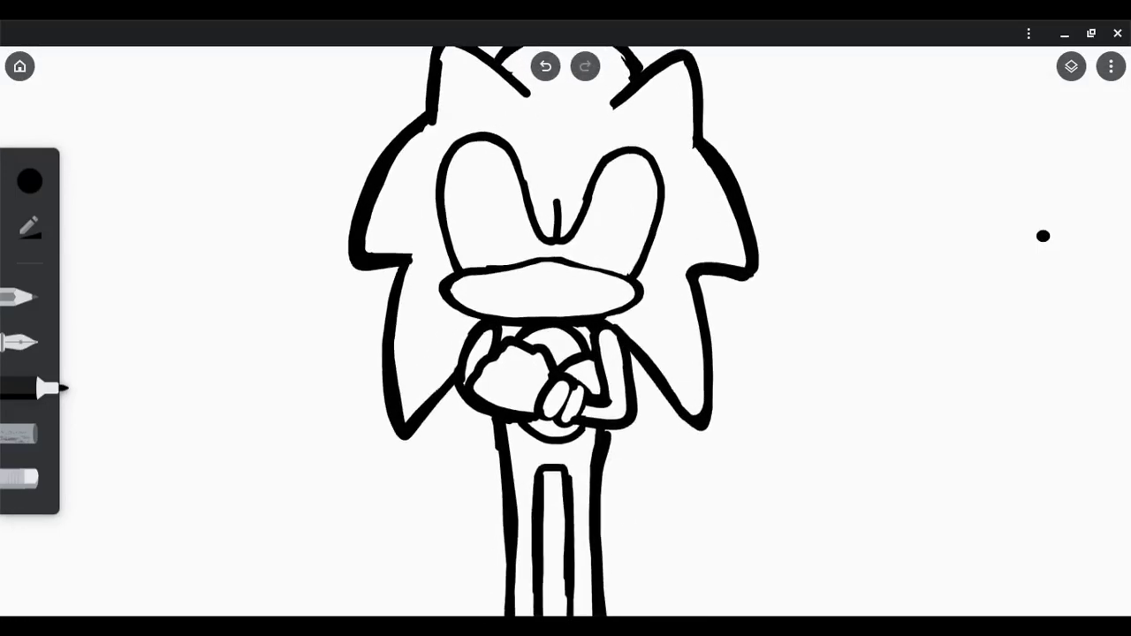
scroll(1043, 236, up, 3)
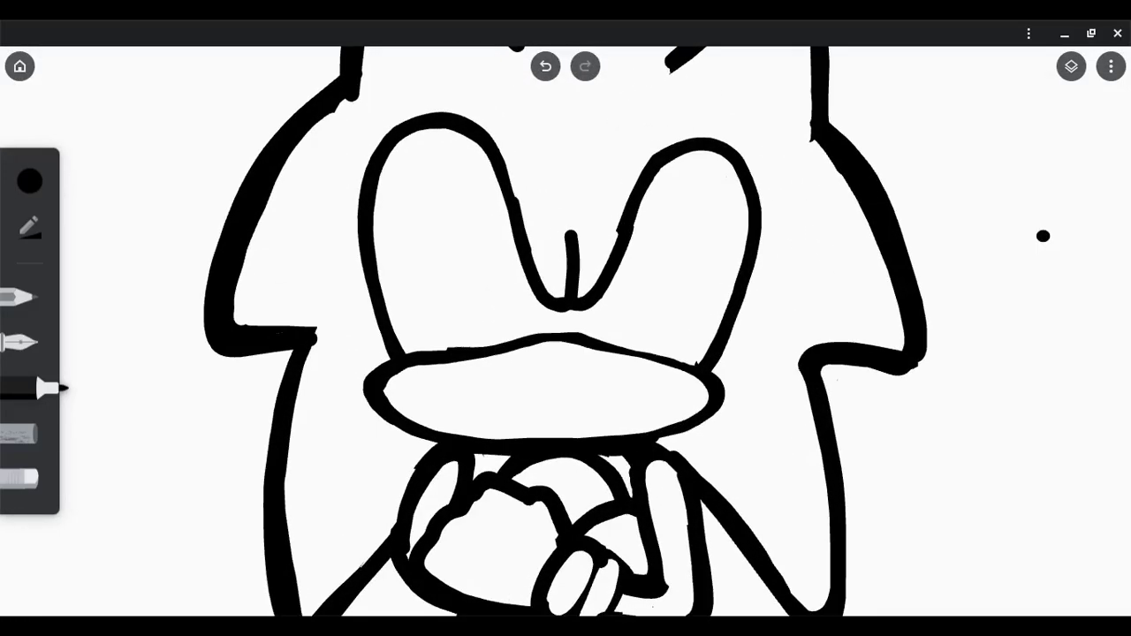
scroll(1043, 236, up, 2)
scroll(1042, 236, down, 5)
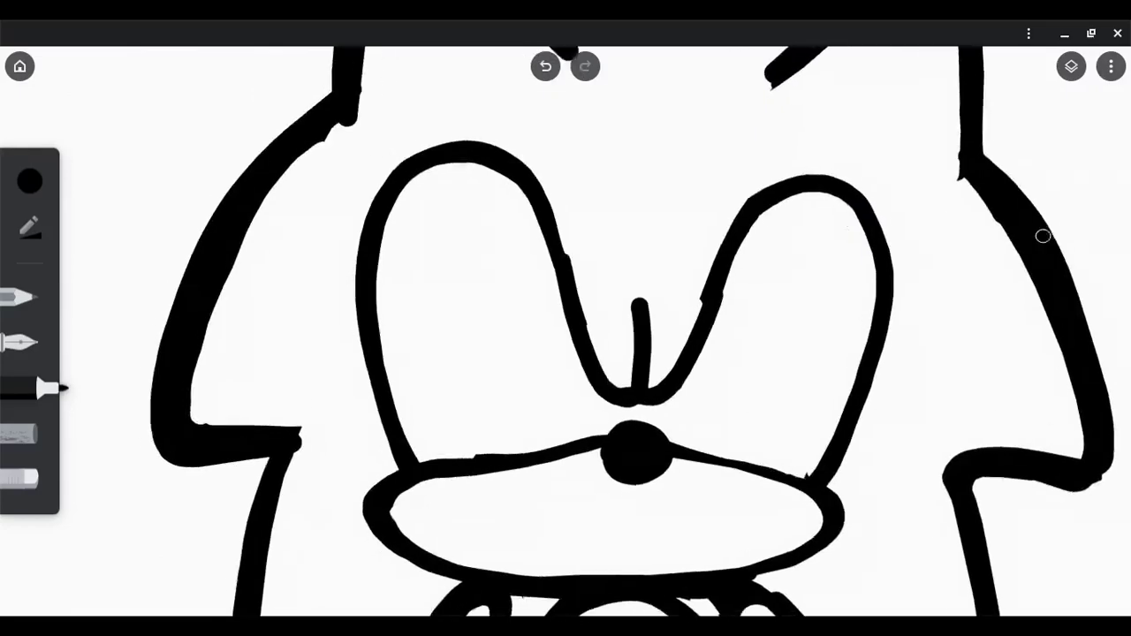
mouse_move(517, 225)
mouse_down()
mouse_move(477, 425)
mouse_move(521, 203)
mouse_up()
scroll(1043, 236, down, 2)
scroll(1043, 236, up, 3)
drag(744, 293, 749, 380)
scroll(1043, 236, down, 5)
key(ctrl+z)
key(ctrl+z)
scroll(1042, 236, up, 5)
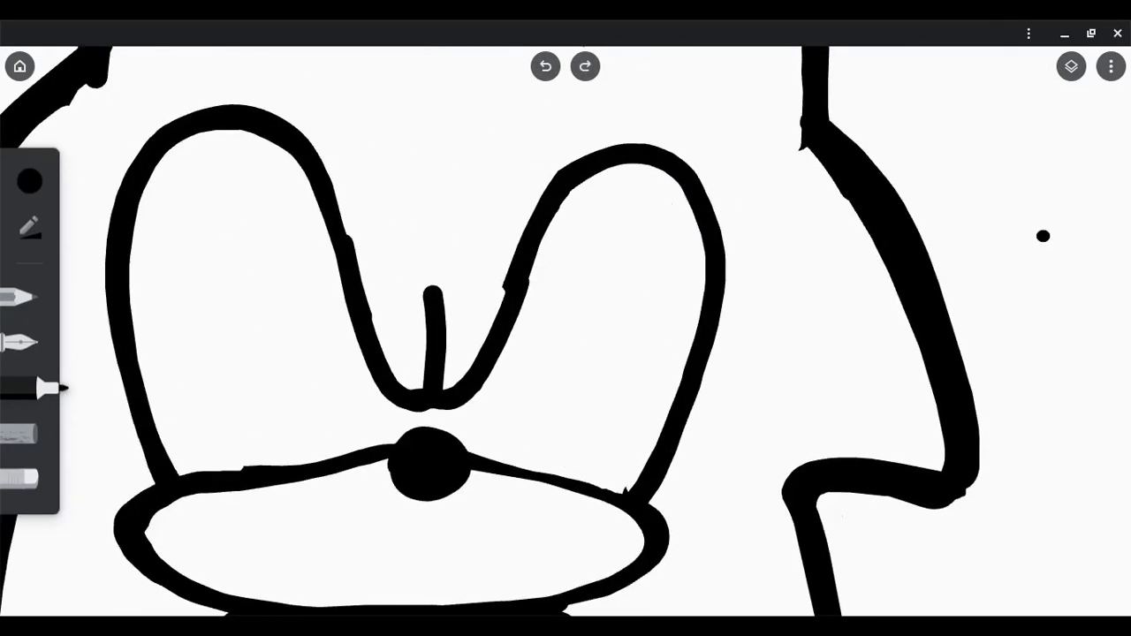
Step: Try thick black marker ovals for the irises beside the inner edges of both eyes
scroll(1042, 236, down, 3)
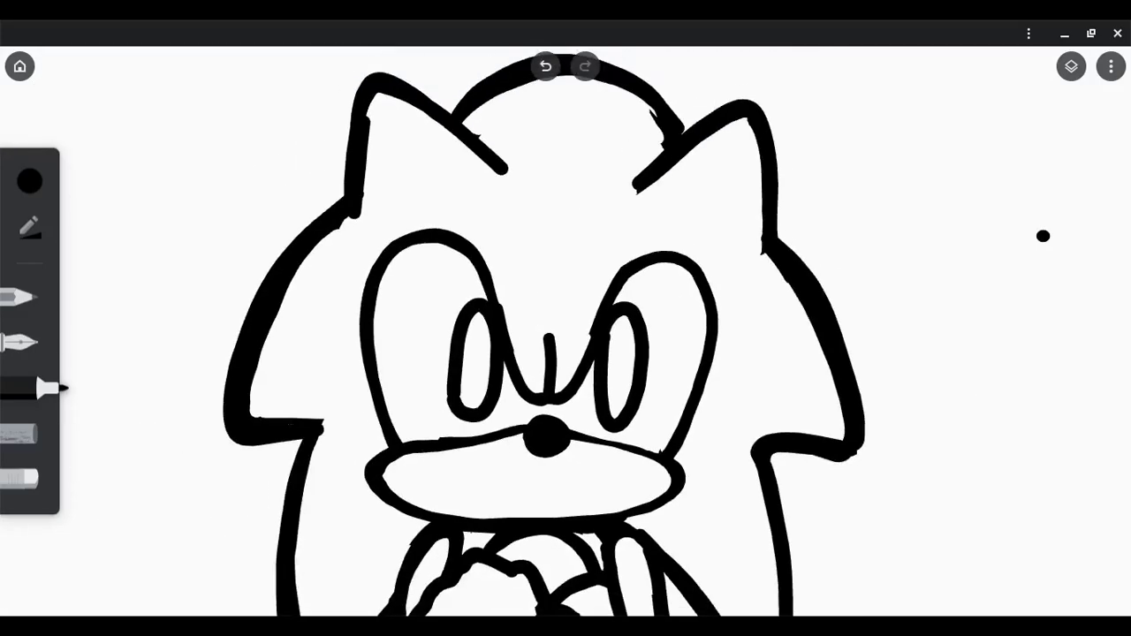
scroll(1043, 235, up, 3)
key(ctrl+z)
key(ctrl+z)
key(ctrl+z)
key(ctrl+shift+z)
scroll(1042, 236, down, 5)
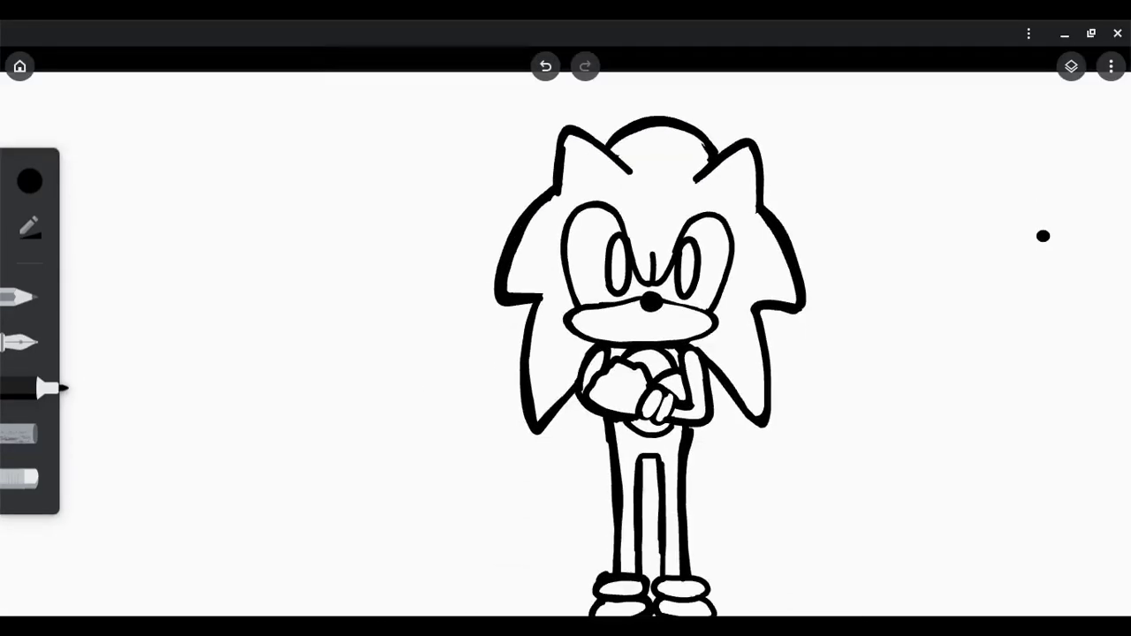
key(ctrl+z)
scroll(1042, 236, up, 3)
Step: Draw a narrow upright iris oval against the inner edge of each eye with the thin black pen
click(19, 342)
scroll(1043, 235, up, 3)
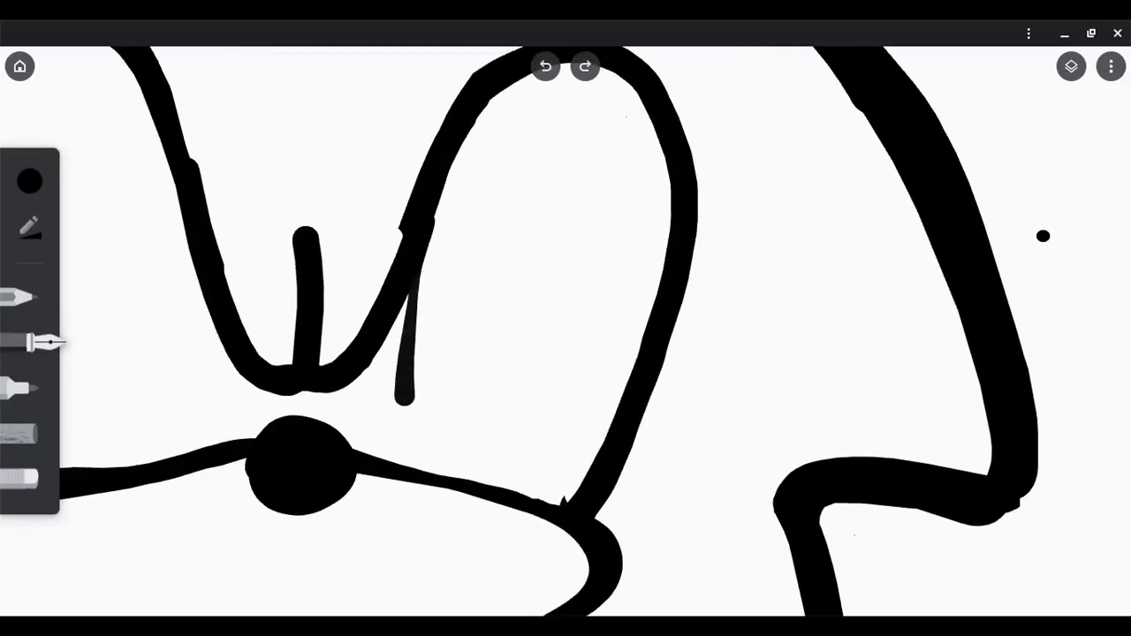
key(ctrl+shift+z)
scroll(1043, 236, down, 3)
scroll(1043, 236, down, 5)
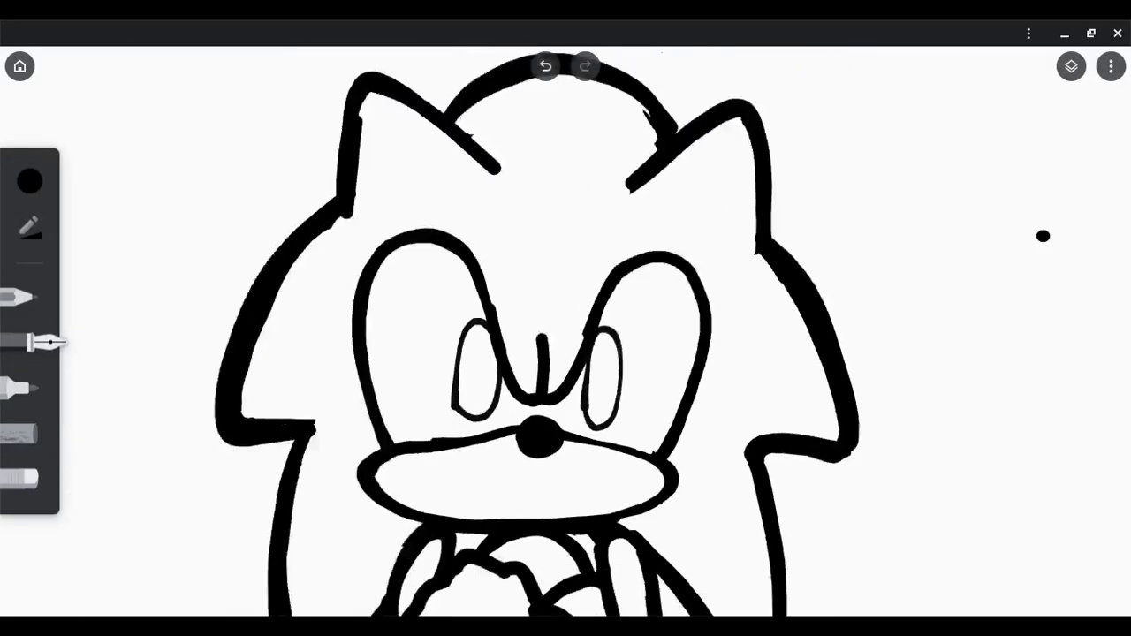
key(ctrl+z)
scroll(1043, 236, up, 5)
key(ctrl+shift+z)
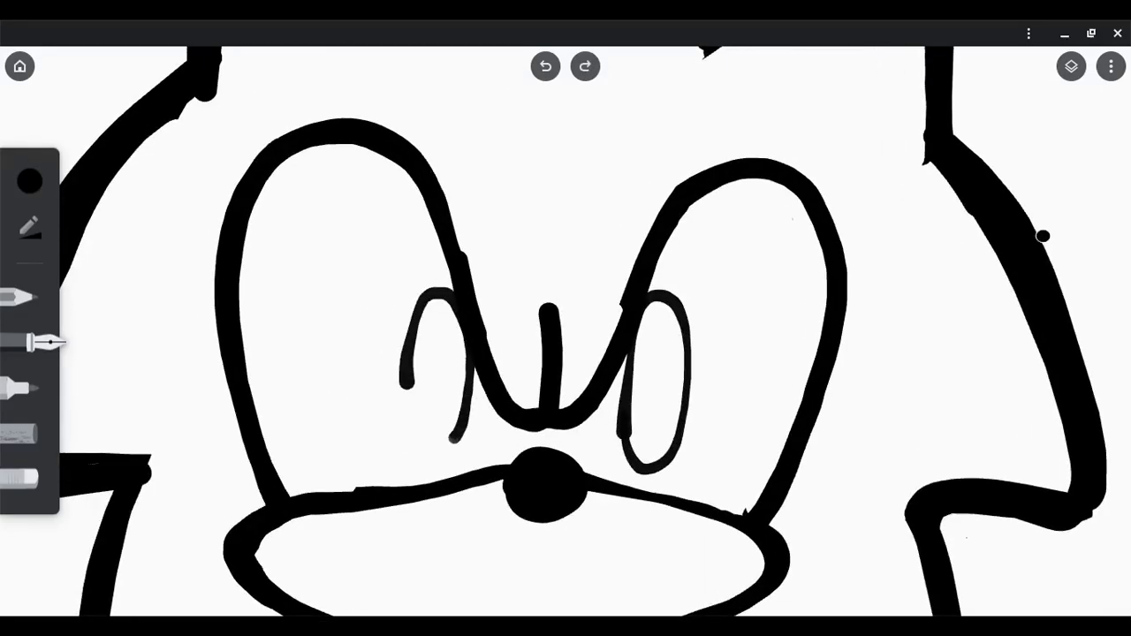
scroll(1043, 236, up, 2)
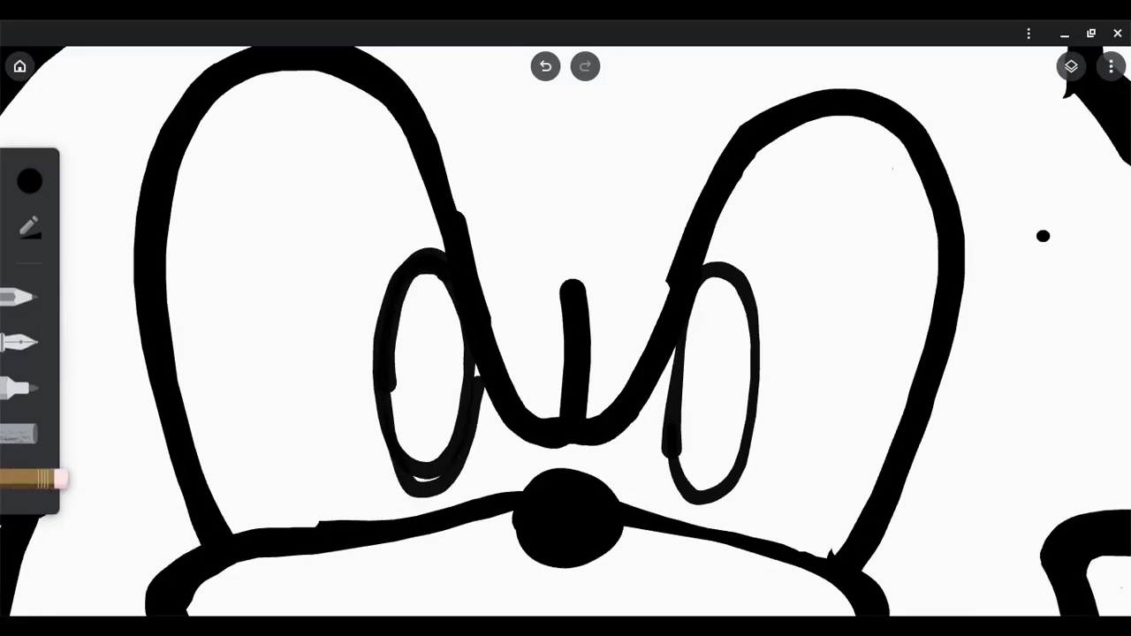
Step: Thicken the left iris outline, erase its rough inner edge and thicken the left eye's inner outline in black
scroll(1043, 236, down, 3)
scroll(1043, 236, up, 1)
scroll(1043, 236, up, 1)
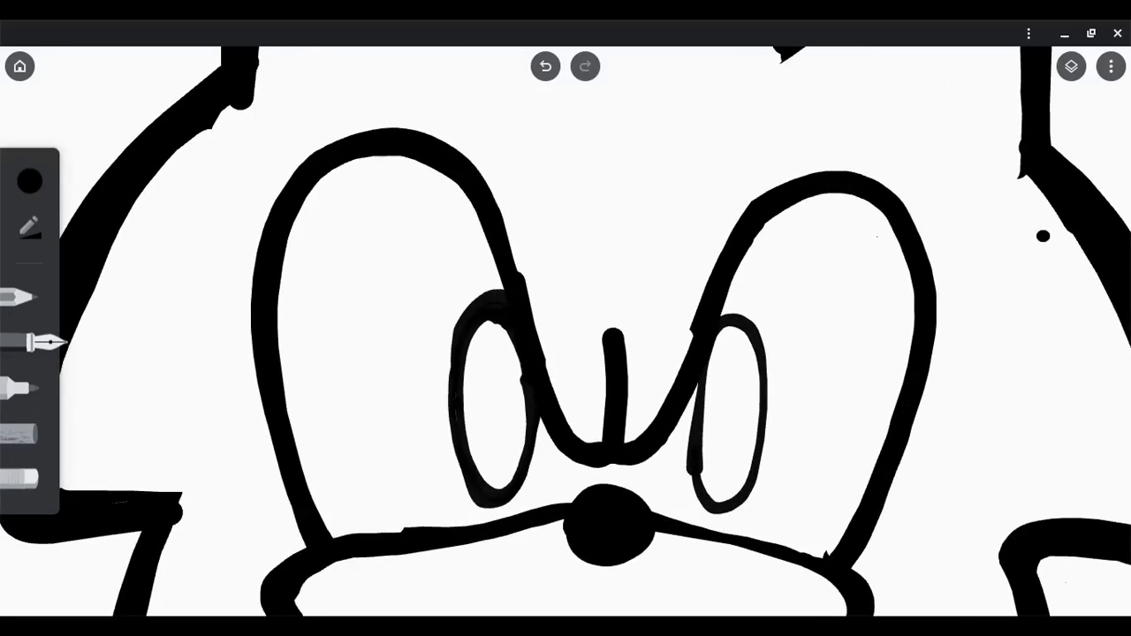
scroll(1042, 236, up, 2)
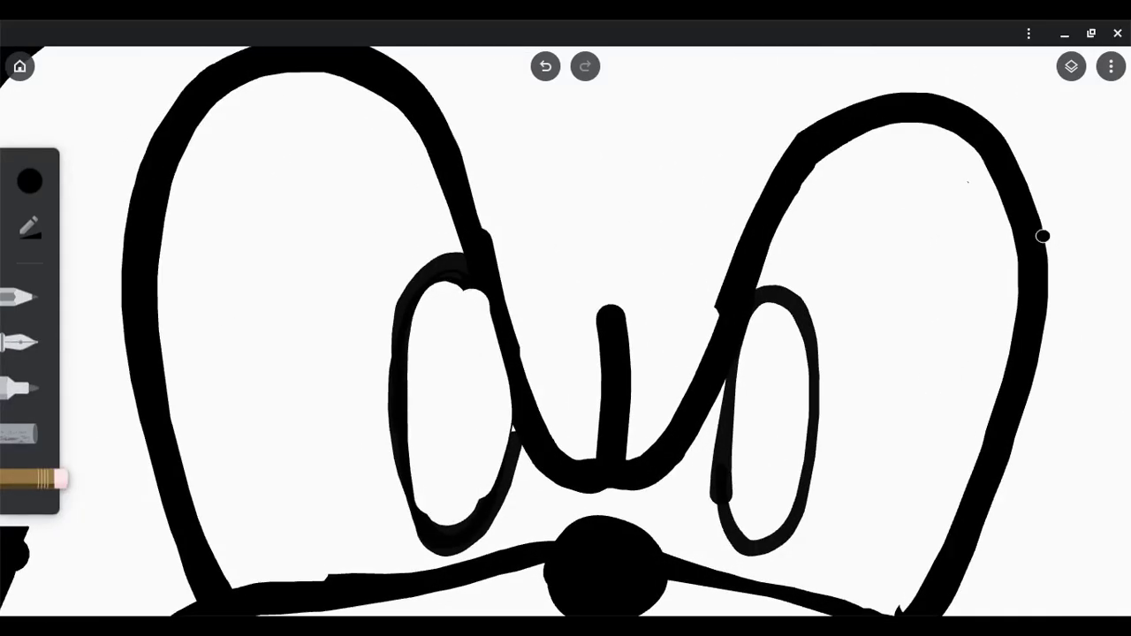
key(ctrl+z)
scroll(1043, 236, down, 1)
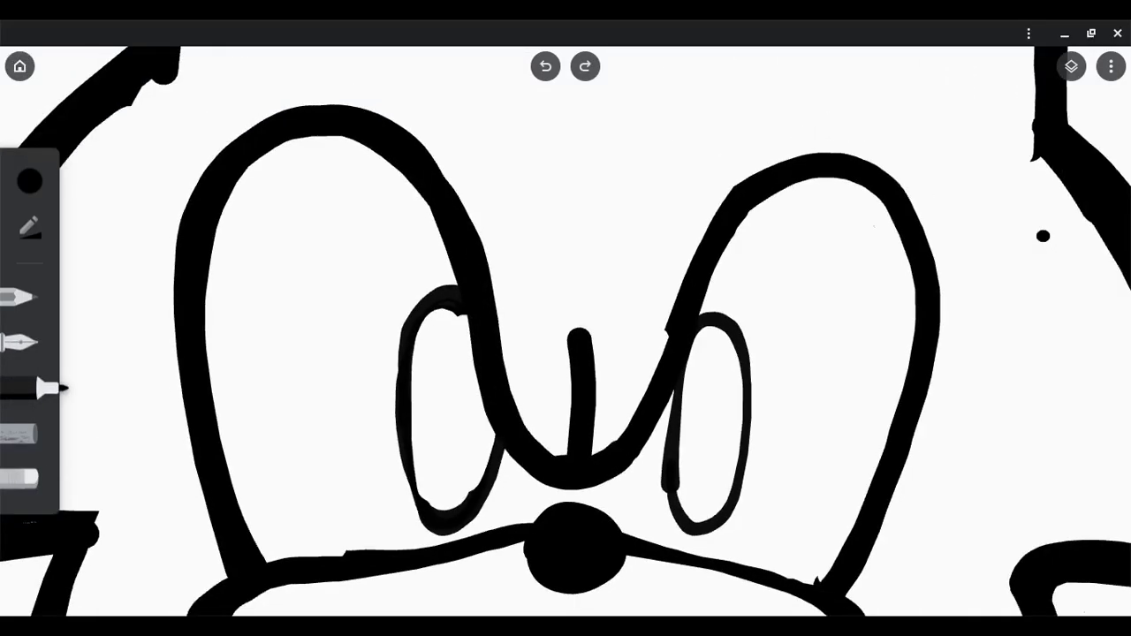
Step: Thicken the right eye's outer outline and go over both iris ovals with heavy black marker
key(ctrl+shift+z)
scroll(1042, 236, down, 2)
scroll(1043, 236, up, 2)
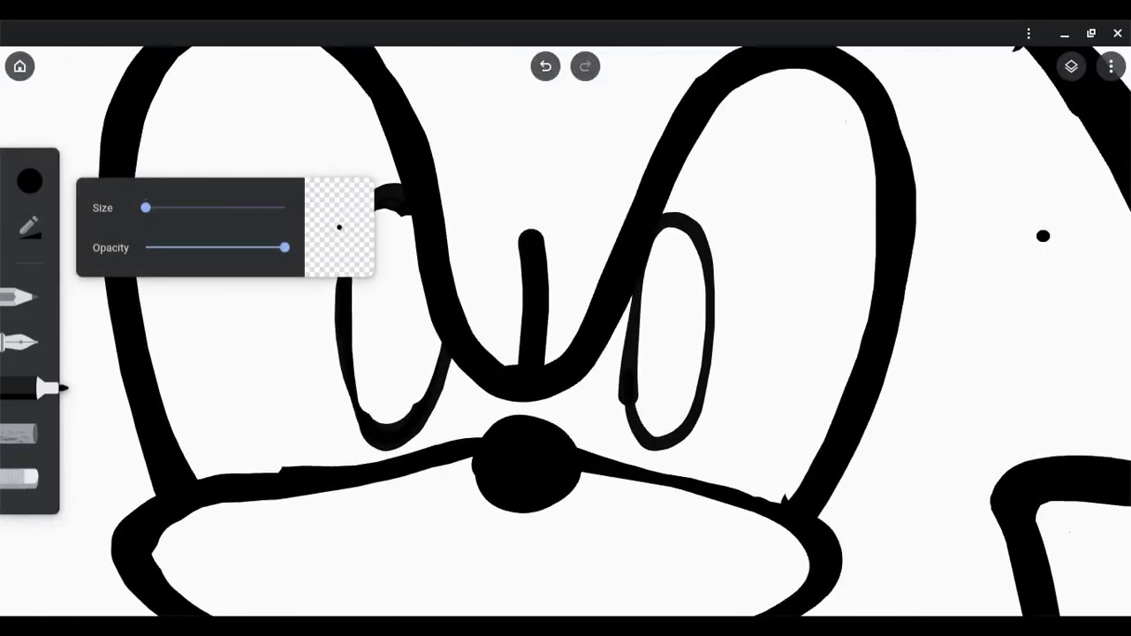
scroll(1042, 236, down, 2)
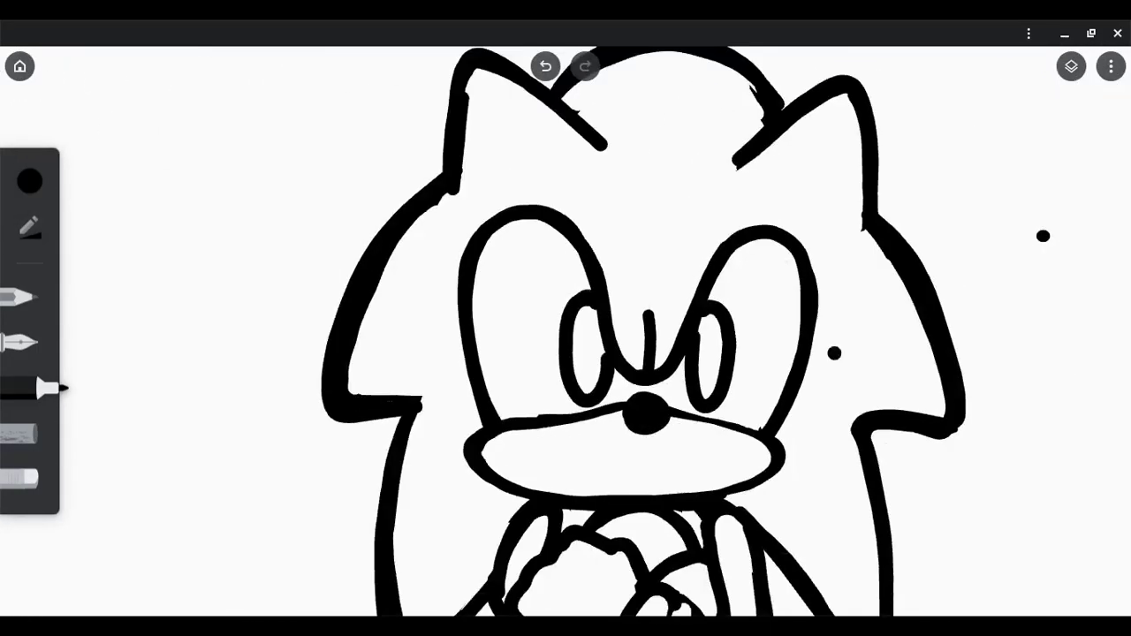
scroll(1042, 236, up, 3)
key(ctrl+z)
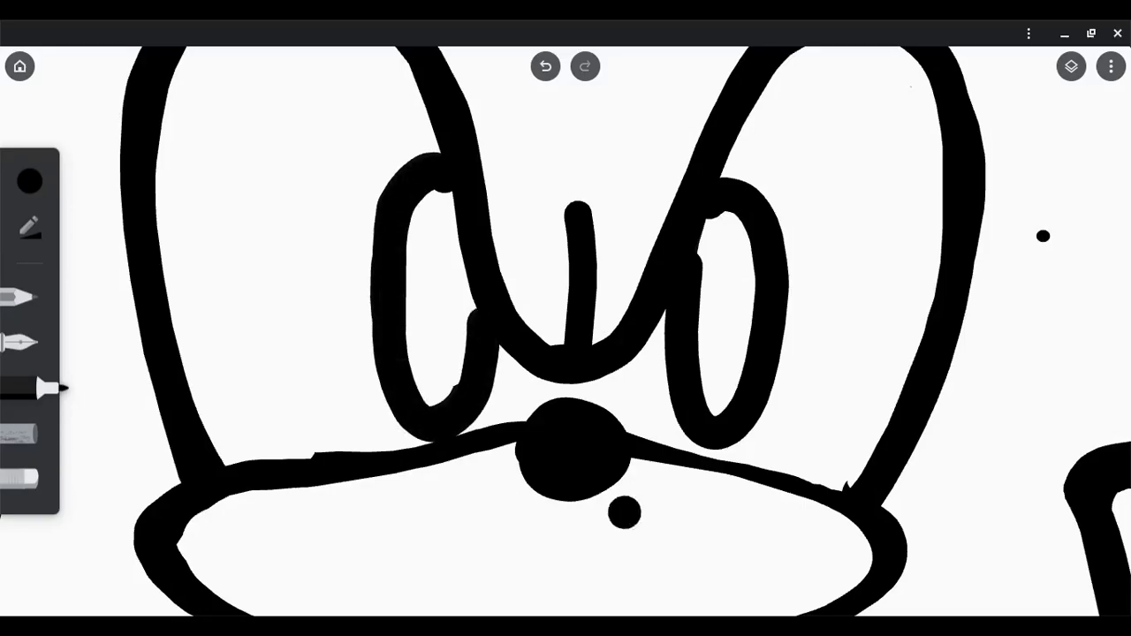
scroll(1043, 236, down, 3)
scroll(1043, 236, up, 5)
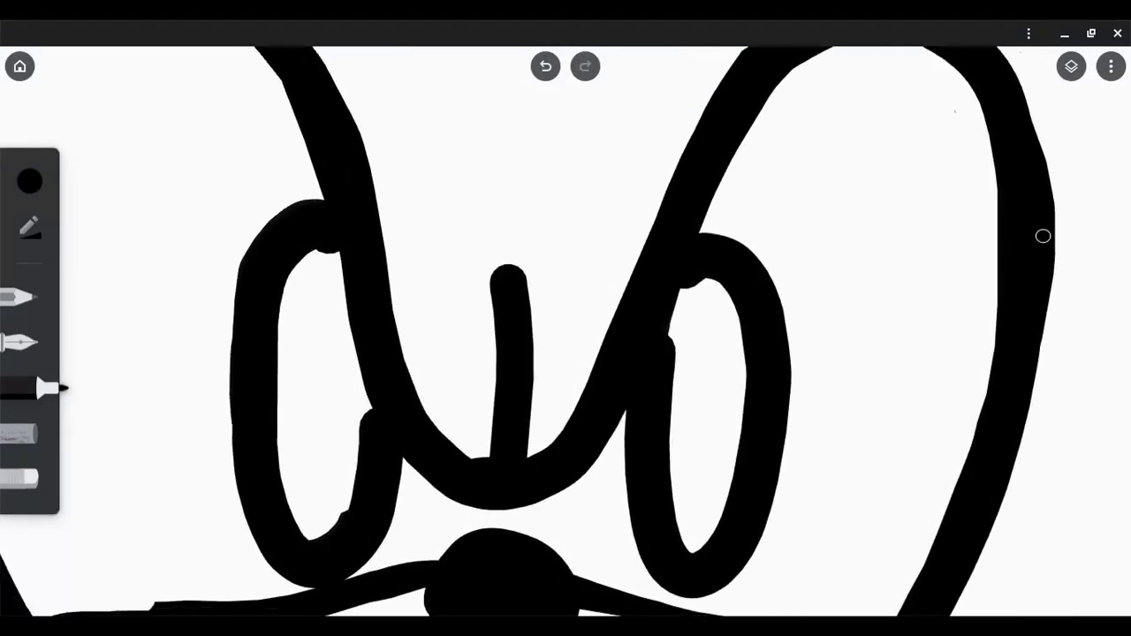
Step: Draw a solid black pupil inside each iris oval and paint a bright green ring around it
drag(313, 305, 314, 490)
drag(707, 336, 698, 530)
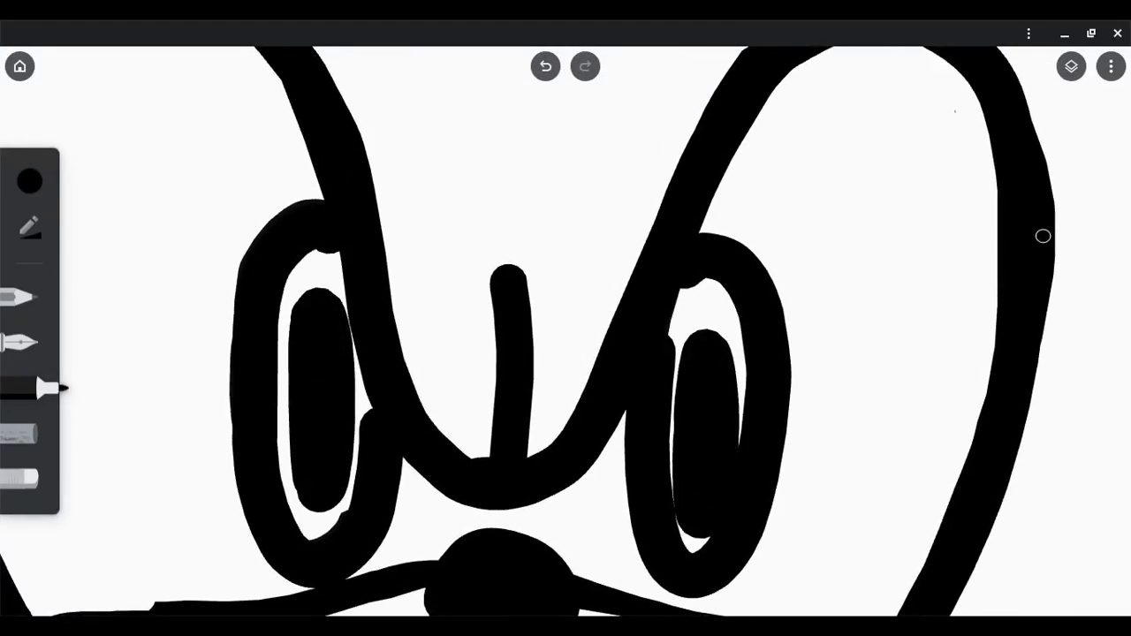
click(29, 182)
click(192, 350)
click(300, 178)
click(286, 257)
mouse_move(671, 344)
mouse_down()
mouse_move(742, 375)
mouse_move(720, 543)
mouse_up()
drag(279, 354, 280, 522)
drag(274, 265, 354, 539)
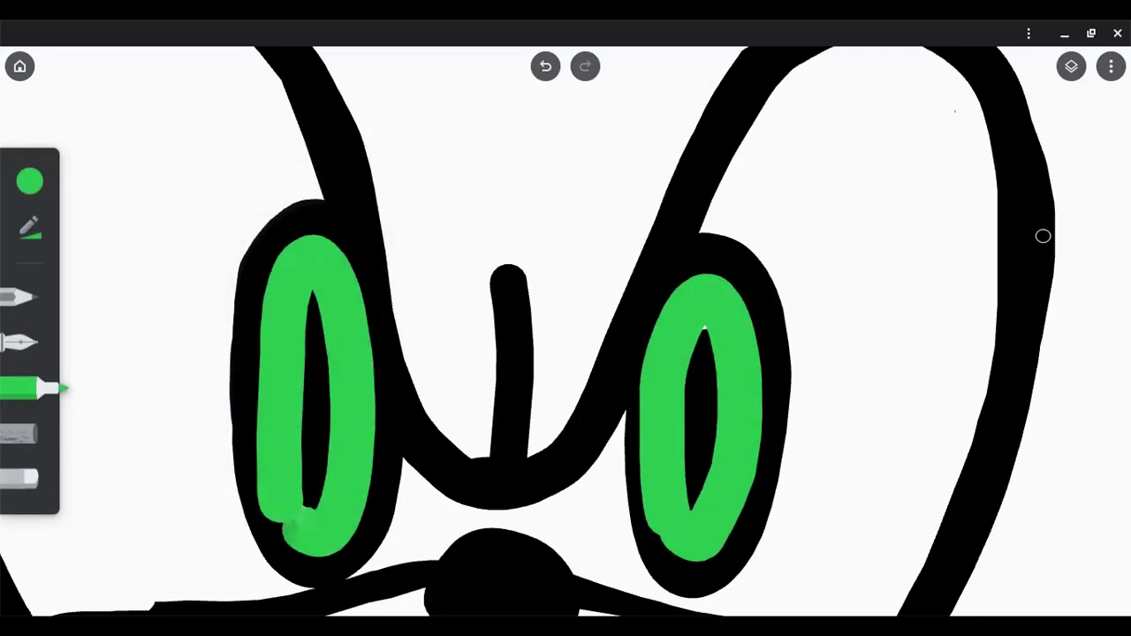
Step: Widen both pupils in black so that an even green ring surrounds each one
scroll(1042, 236, down, 2)
click(29, 181)
click(112, 231)
scroll(1042, 236, up, 2)
mouse_move(579, 304)
mouse_down()
mouse_move(587, 481)
mouse_move(619, 274)
mouse_up()
key(ctrl+z)
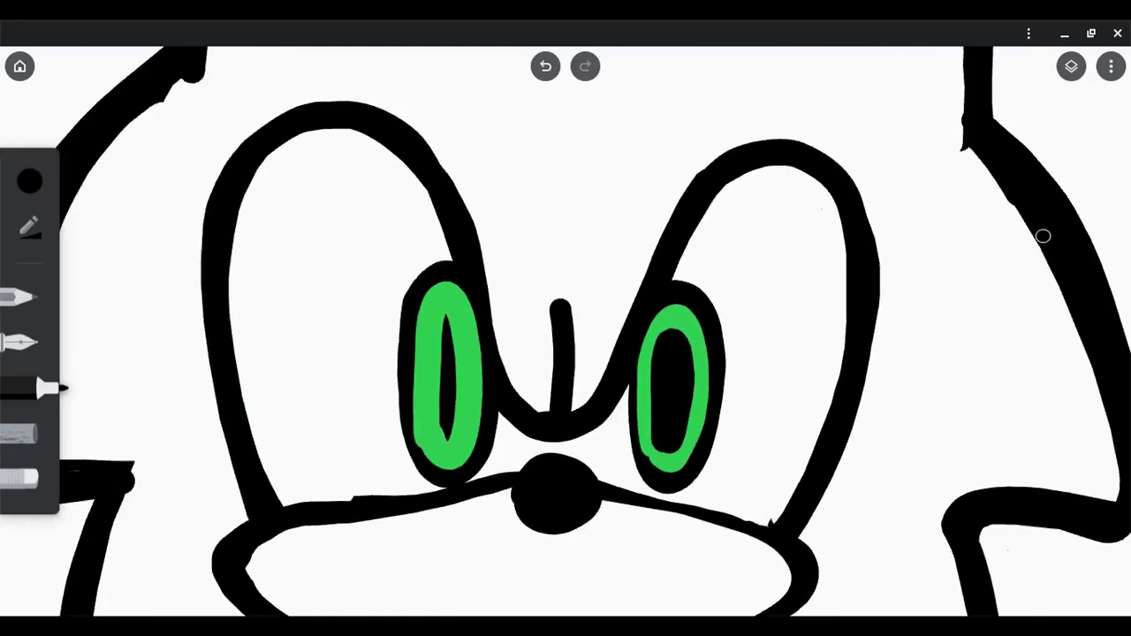
mouse_move(610, 446)
mouse_down()
mouse_move(623, 265)
mouse_move(555, 424)
mouse_up()
scroll(1042, 236, down, 2)
scroll(1043, 236, up, 2)
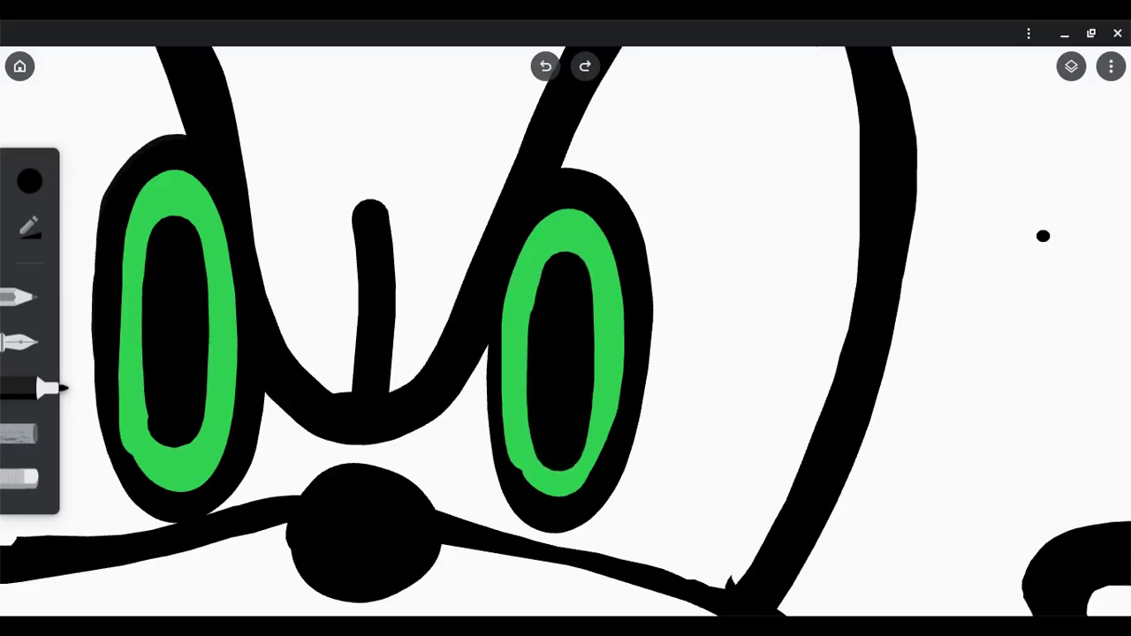
Step: Add a round white highlight dot at the lower left of each pupil
scroll(1043, 236, down, 2)
scroll(1042, 236, up, 1)
click(29, 182)
click(354, 227)
scroll(1043, 236, up, 1)
click(576, 353)
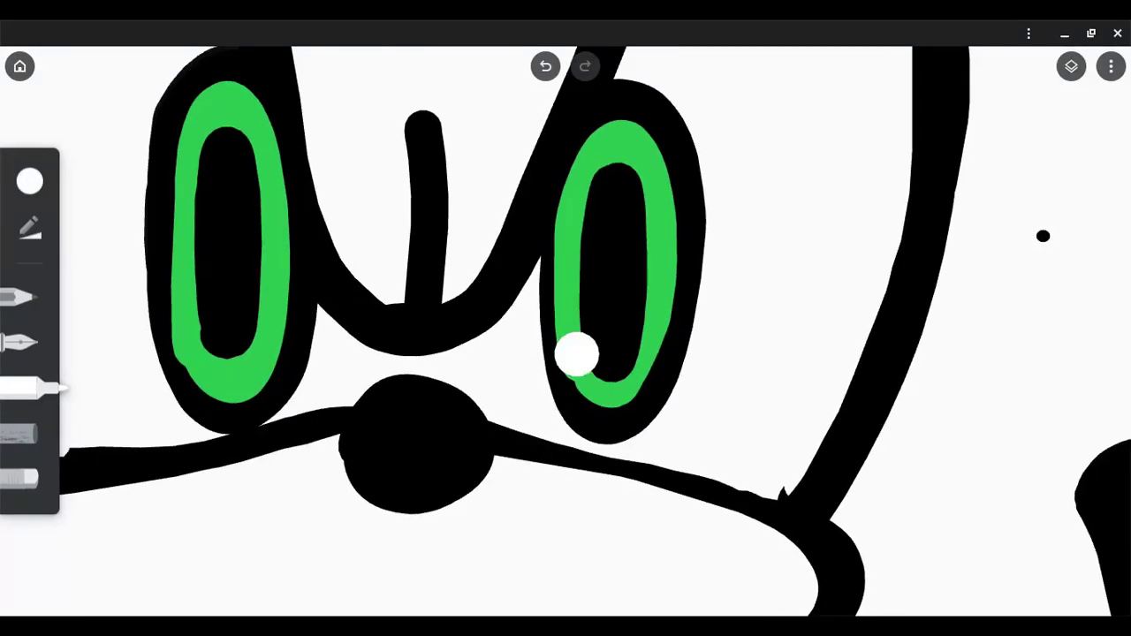
scroll(1042, 235, down, 2)
scroll(1042, 236, up, 1)
Step: Mix a custom light peach colour and fill the muzzle with it
click(29, 181)
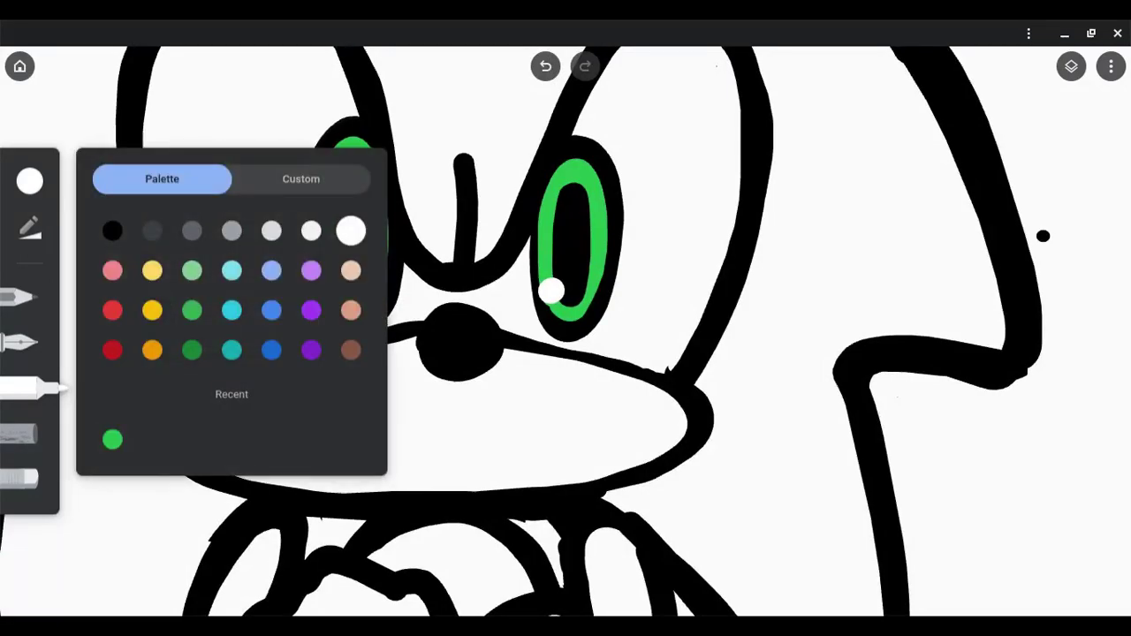
click(301, 179)
mouse_move(105, 414)
mouse_down()
mouse_move(133, 414)
mouse_move(123, 415)
mouse_up()
scroll(1042, 236, up, 2)
drag(477, 384, 568, 393)
mouse_move(455, 315)
mouse_down()
mouse_move(733, 416)
mouse_move(495, 416)
mouse_up()
drag(265, 354, 539, 362)
drag(376, 291, 662, 314)
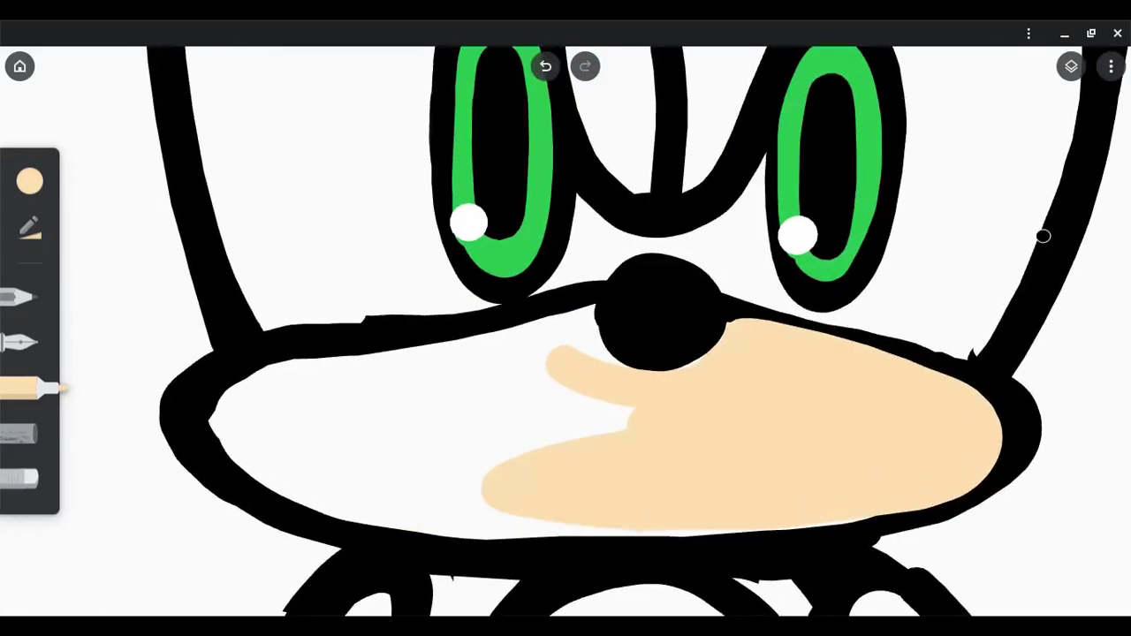
drag(636, 521, 212, 407)
drag(291, 389, 574, 318)
drag(619, 380, 254, 426)
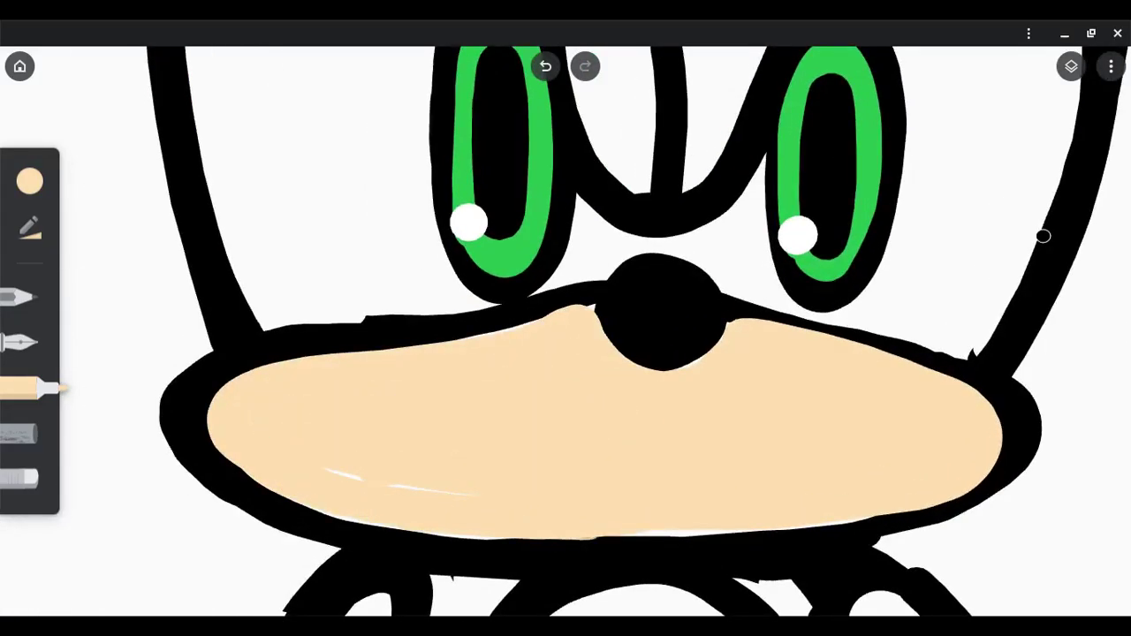
Step: Touch up the muzzle fill and colour both arms, the chest and the belly in the same peach
scroll(1042, 236, down, 5)
scroll(1043, 236, up, 3)
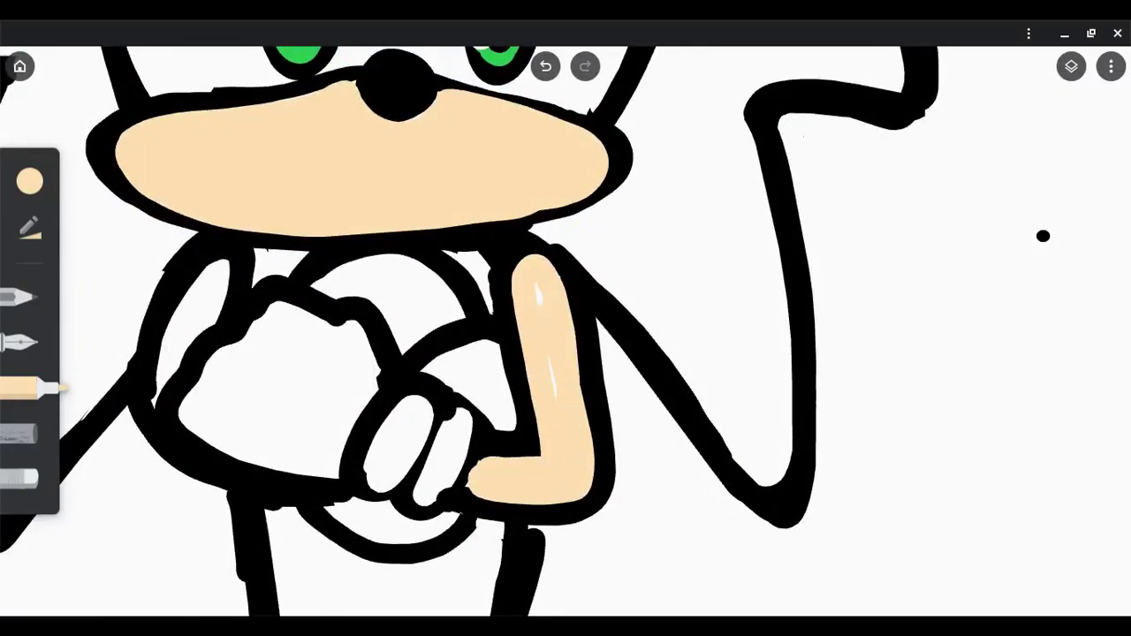
scroll(1043, 236, up, 2)
drag(364, 283, 280, 426)
scroll(1042, 236, up, 1)
mouse_move(477, 300)
mouse_down()
mouse_move(632, 269)
mouse_move(698, 358)
mouse_up()
scroll(1042, 236, down, 5)
drag(422, 380, 583, 435)
scroll(1043, 236, down, 5)
Step: Set a custom dark blue (#0600c1) and trace the inner edges of both ears and the head top
scroll(1042, 235, up, 3)
key(c)
click(152, 178)
click(270, 308)
click(272, 179)
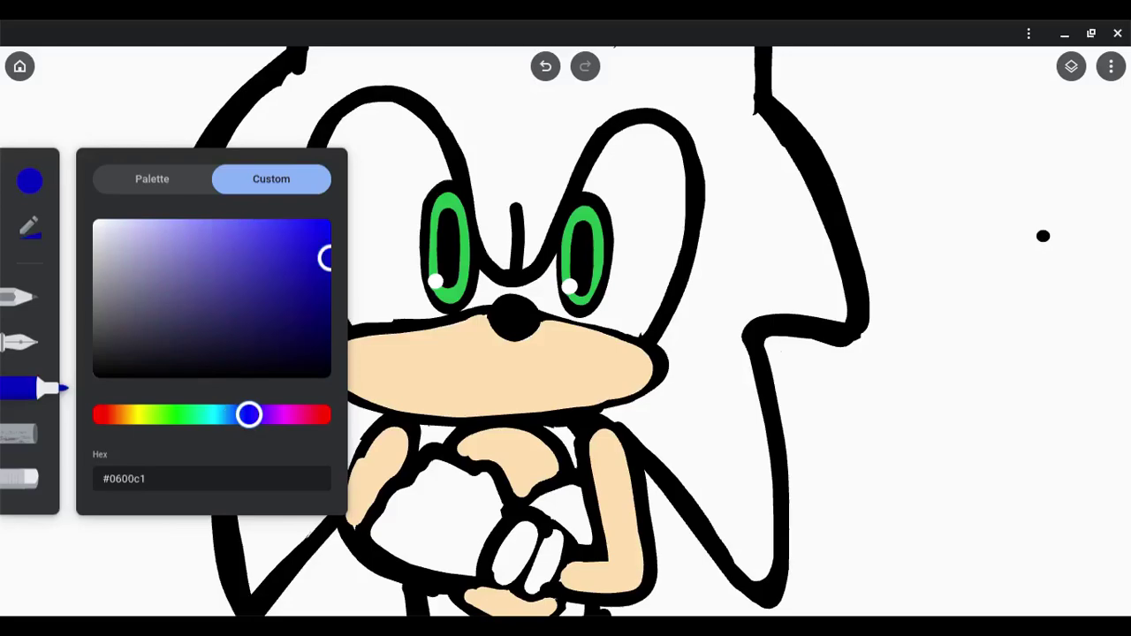
click(733, 309)
scroll(1042, 236, up, 5)
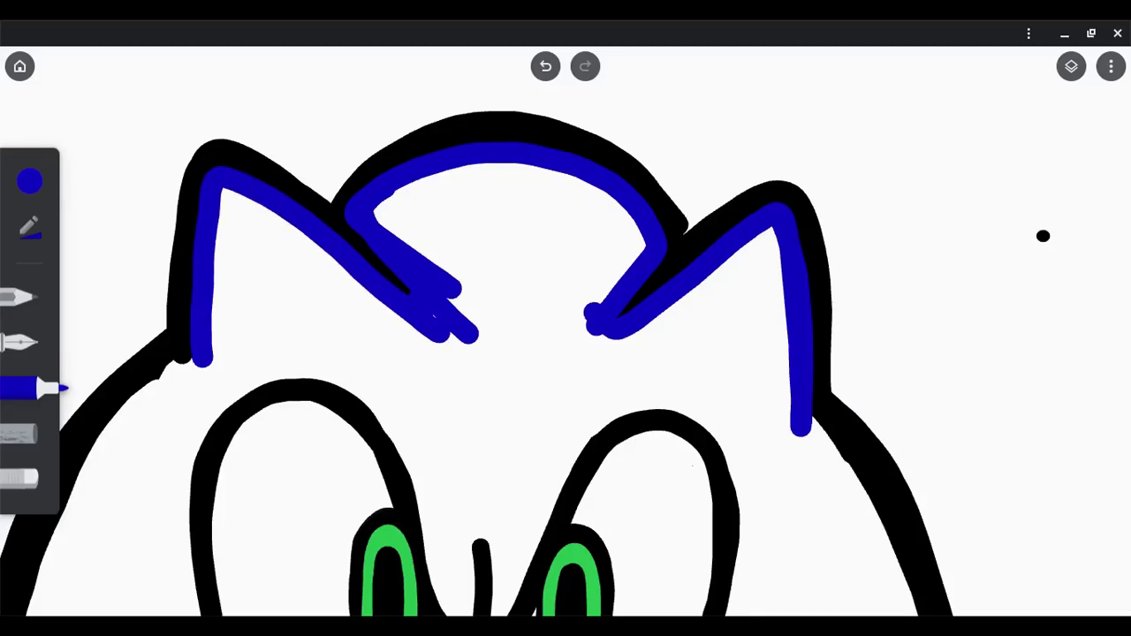
scroll(1043, 236, down, 3)
Step: Trace dark blue along the inner edges of the left head spikes and down beside the muzzle and left arm
mouse_move(480, 70)
mouse_down()
mouse_move(291, 467)
mouse_move(440, 477)
mouse_up()
scroll(1042, 236, down, 3)
drag(371, 256, 366, 556)
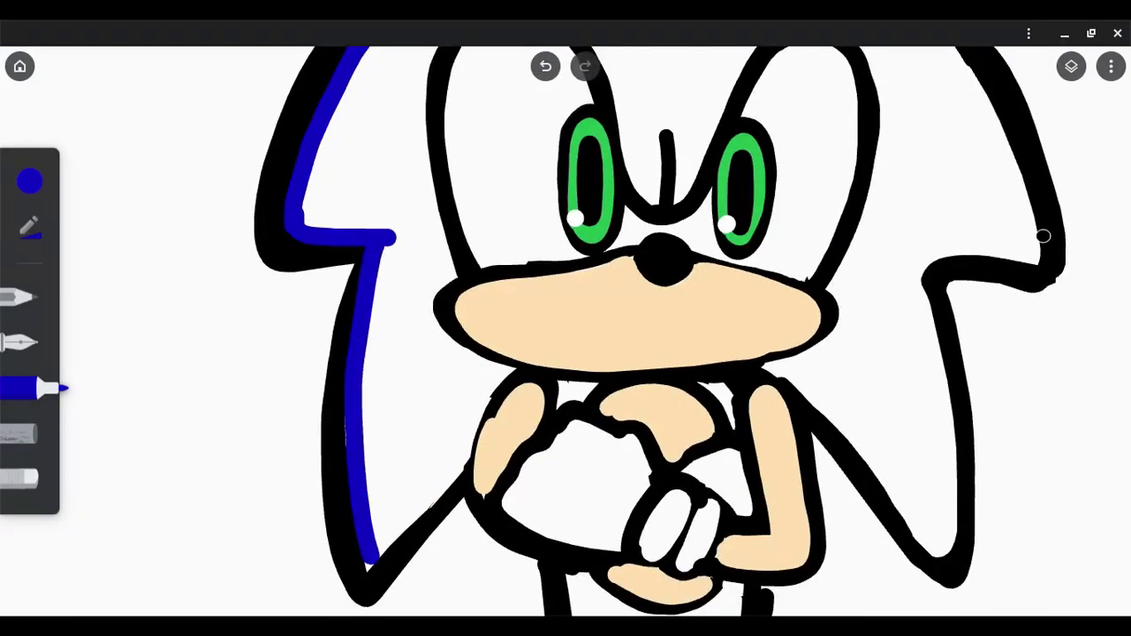
scroll(1042, 236, up, 3)
scroll(1042, 236, down, 3)
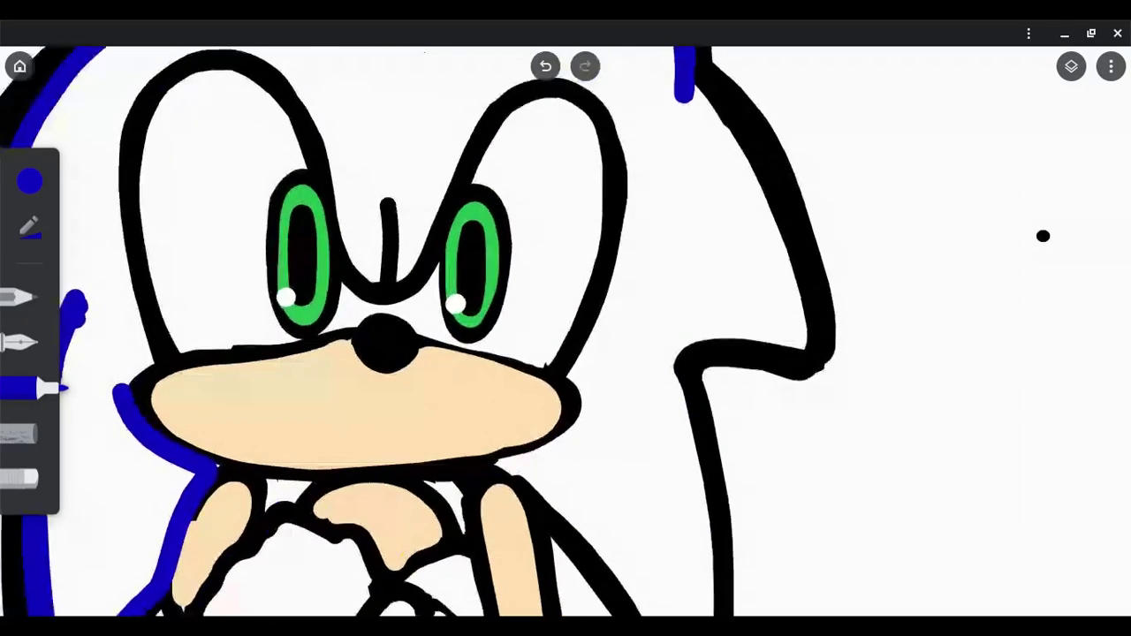
Step: Trace dark blue along the right head spikes, the muzzle's right side and the outer outlines of both eyes
drag(450, 353, 500, 404)
scroll(1043, 235, up, 3)
key(ctrl+z)
mouse_move(402, 281)
mouse_down()
mouse_move(669, 442)
mouse_move(609, 151)
mouse_up()
scroll(1043, 236, up, 3)
mouse_move(414, 495)
mouse_down()
mouse_move(511, 433)
mouse_move(714, 405)
mouse_up()
scroll(1043, 236, up, 3)
scroll(1042, 236, down, 2)
scroll(1042, 236, down, 2)
scroll(1042, 235, up, 2)
scroll(1043, 236, up, 2)
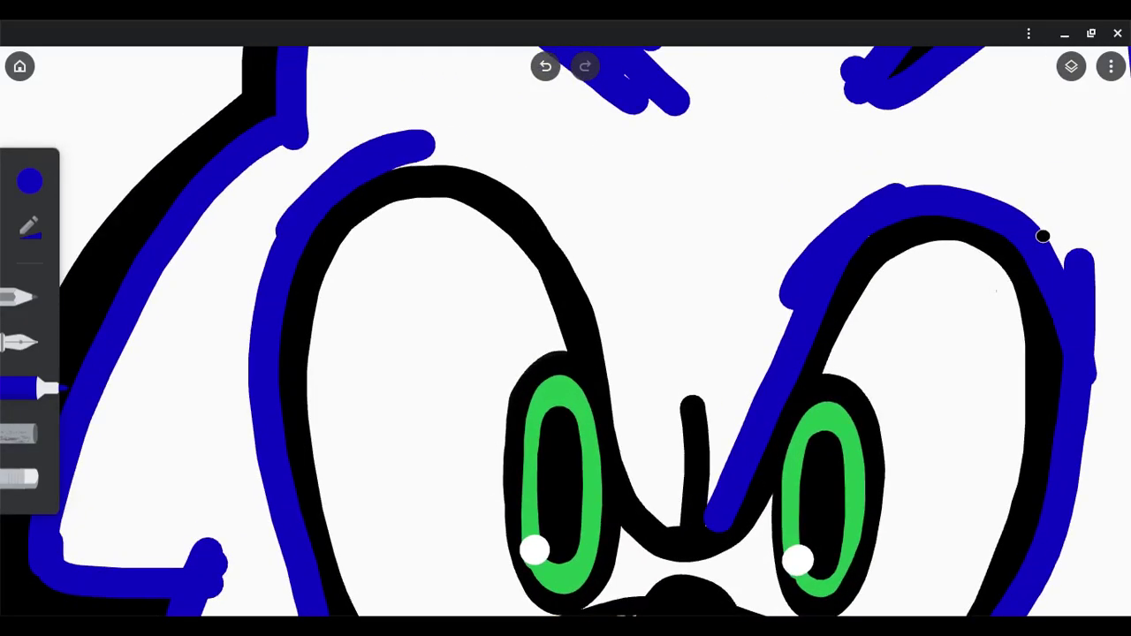
mouse_move(521, 185)
mouse_down()
mouse_move(598, 319)
mouse_move(658, 508)
mouse_up()
Step: Fill the left ear with dark blue
scroll(1043, 236, up, 5)
mouse_move(310, 230)
mouse_down()
mouse_move(583, 424)
mouse_move(531, 442)
mouse_up()
drag(318, 282, 486, 389)
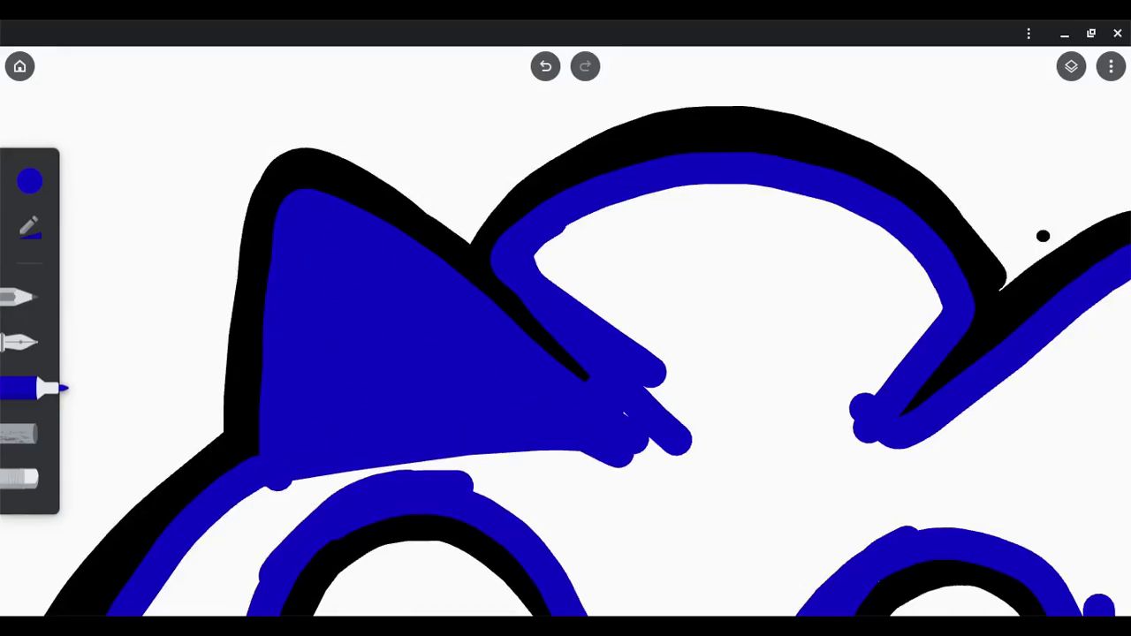
Step: Fill the top of the head between the ears with dark blue down to the upper forehead
scroll(1042, 236, down, 1)
drag(742, 329, 530, 272)
drag(742, 332, 433, 354)
drag(734, 376, 459, 388)
drag(681, 411, 592, 526)
scroll(1043, 236, down, 2)
mouse_move(548, 424)
mouse_down()
mouse_move(512, 481)
mouse_move(654, 177)
mouse_up()
scroll(1043, 236, up, 4)
scroll(1042, 235, down, 2)
scroll(1043, 236, up, 5)
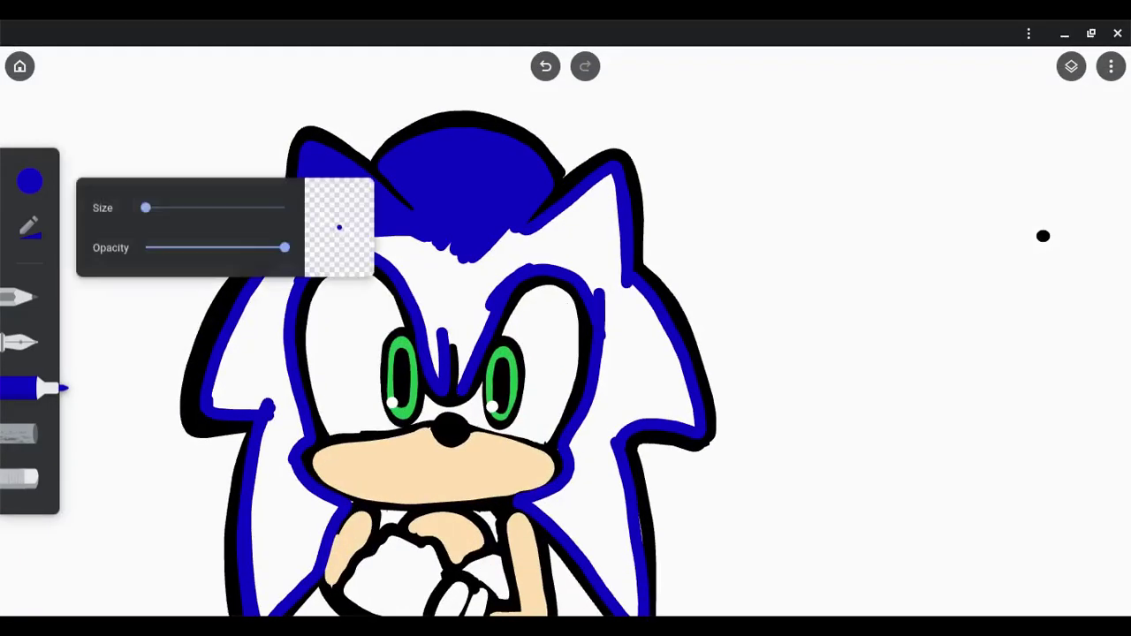
Step: Fill the right ear and the upper right head spike with dark blue
drag(618, 230, 654, 372)
scroll(1042, 235, down, 2)
scroll(1042, 236, up, 4)
drag(530, 265, 530, 521)
drag(459, 274, 495, 530)
drag(433, 300, 460, 512)
scroll(1043, 236, down, 2)
scroll(1043, 235, up, 4)
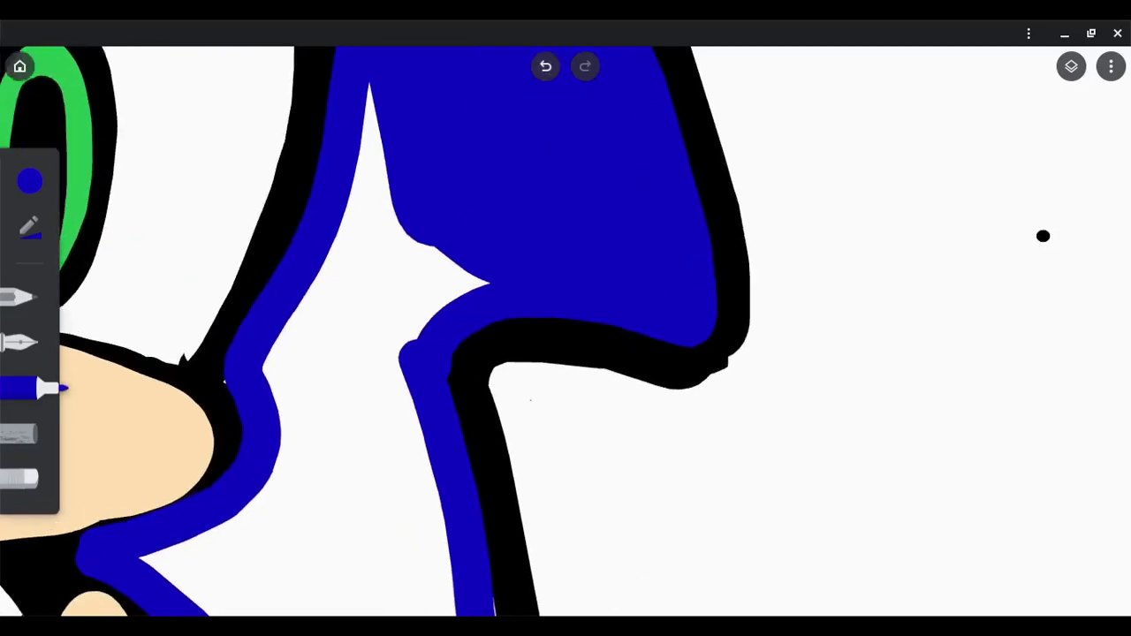
Step: Fill the area between the muzzle's right side and the start of the lower right spike with dark blue
drag(416, 141, 353, 495)
scroll(1042, 235, down, 2)
scroll(1042, 236, up, 4)
drag(424, 212, 419, 416)
drag(538, 257, 477, 345)
Step: Fill the lower right head spike with dark blue down to its tip and tidy its outer edge
scroll(1043, 236, down, 2)
scroll(1043, 236, up, 4)
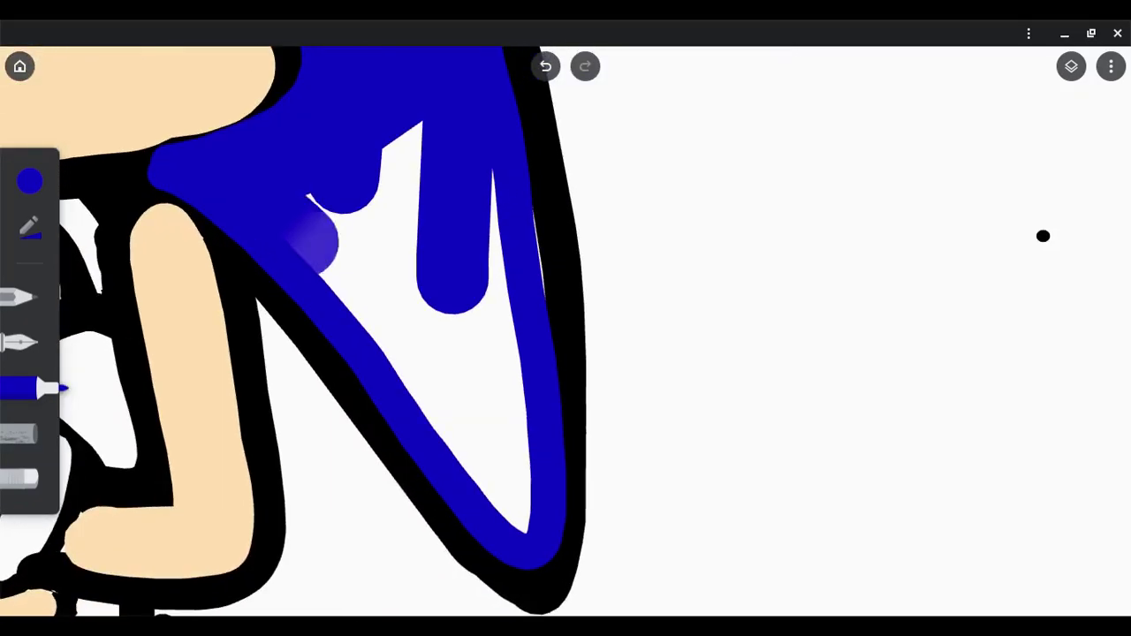
drag(301, 203, 521, 530)
drag(353, 203, 442, 380)
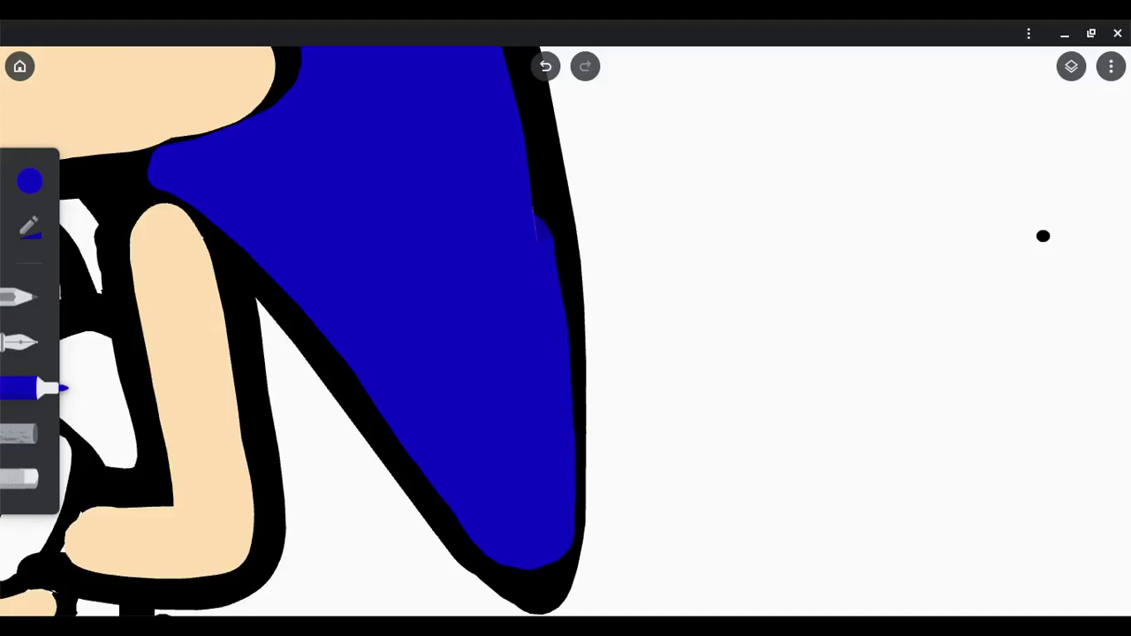
scroll(1043, 236, down, 2)
scroll(1042, 236, up, 4)
key(ctrl+z)
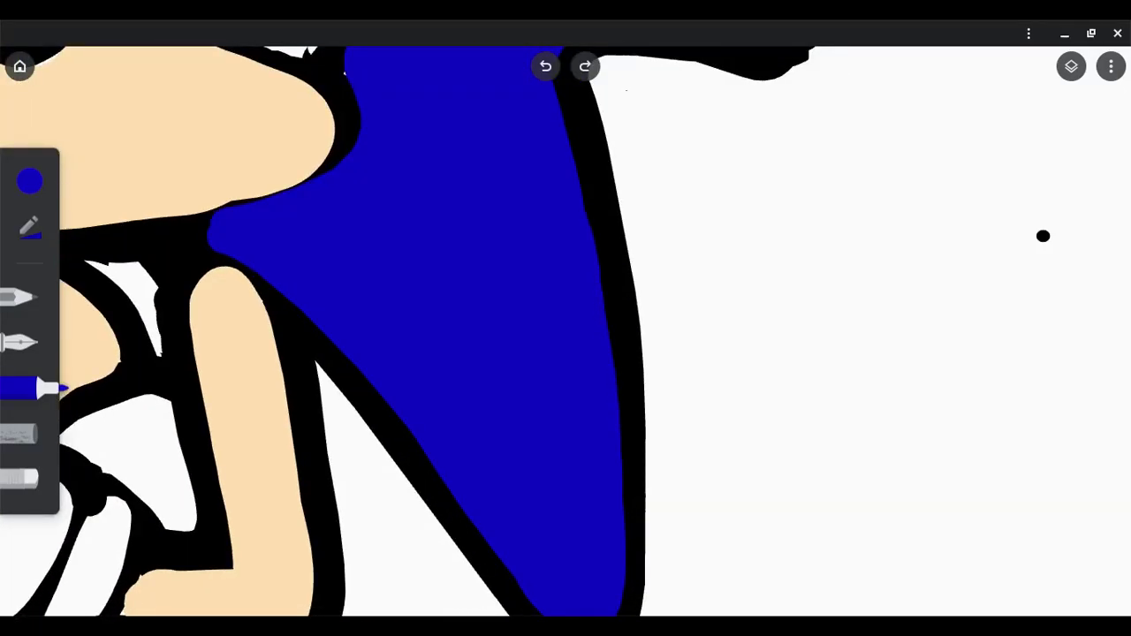
Step: Fill the upper left head spike with dark blue up to the outline of the left eye
scroll(1042, 236, down, 2)
drag(530, 141, 265, 468)
drag(406, 248, 292, 495)
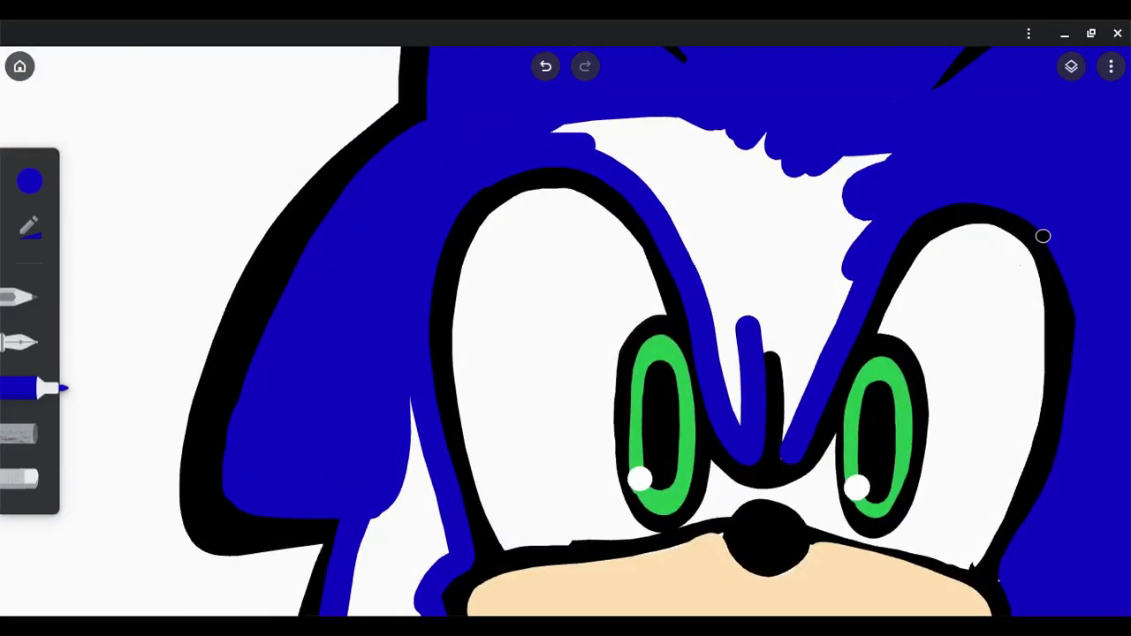
Step: Fill the forehead and the strip between the eyes with dark blue down to the brow outline
scroll(1043, 236, up, 3)
mouse_move(698, 207)
mouse_down()
mouse_move(389, 274)
mouse_move(716, 349)
mouse_move(521, 451)
mouse_up()
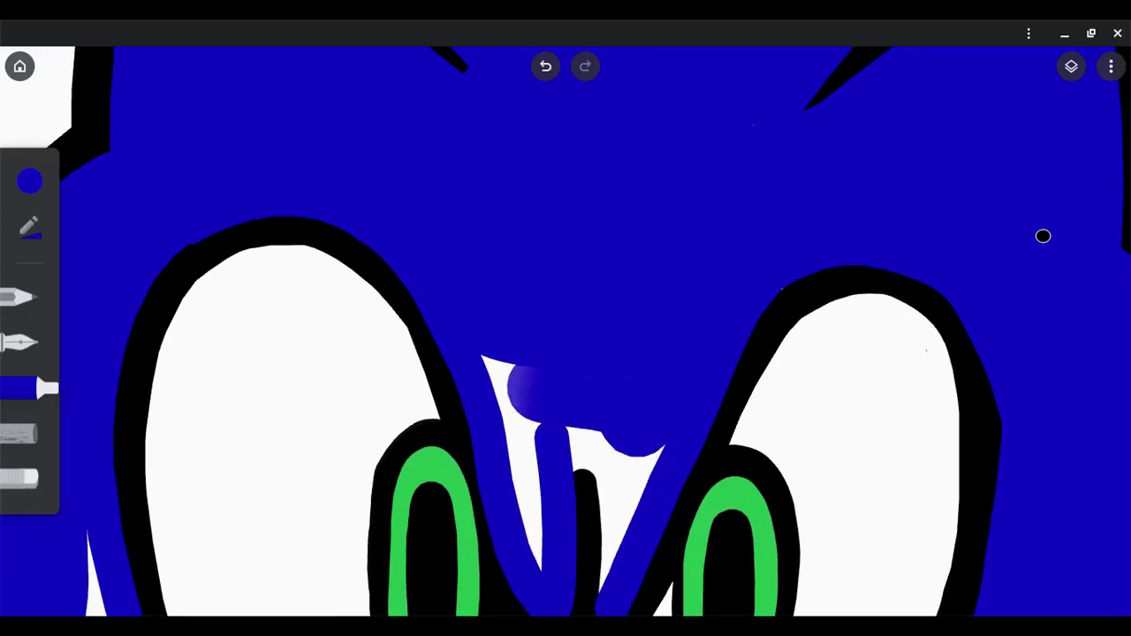
scroll(1042, 236, up, 2)
drag(609, 327, 534, 495)
key(ctrl+z)
drag(565, 362, 539, 495)
Step: Fill the inside of the lower left head spike with dark blue beside the muzzle and arm
scroll(1042, 236, down, 2)
scroll(1043, 236, down, 3)
scroll(1043, 236, up, 3)
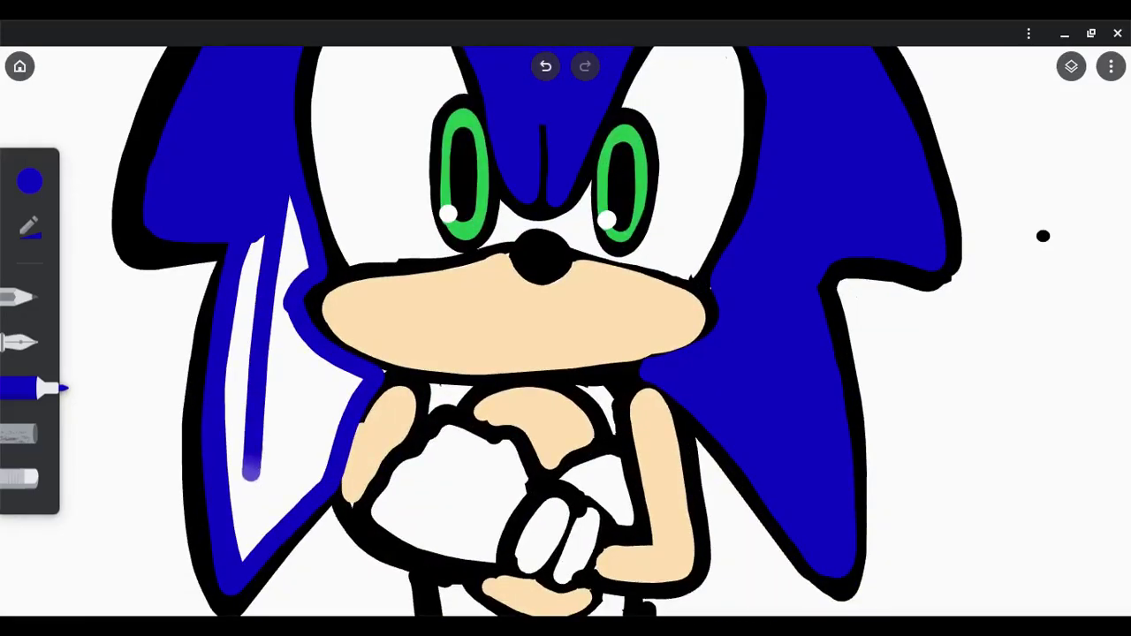
scroll(1042, 236, up, 2)
mouse_move(361, 315)
mouse_down()
mouse_move(322, 473)
mouse_move(274, 526)
mouse_up()
drag(415, 283, 261, 504)
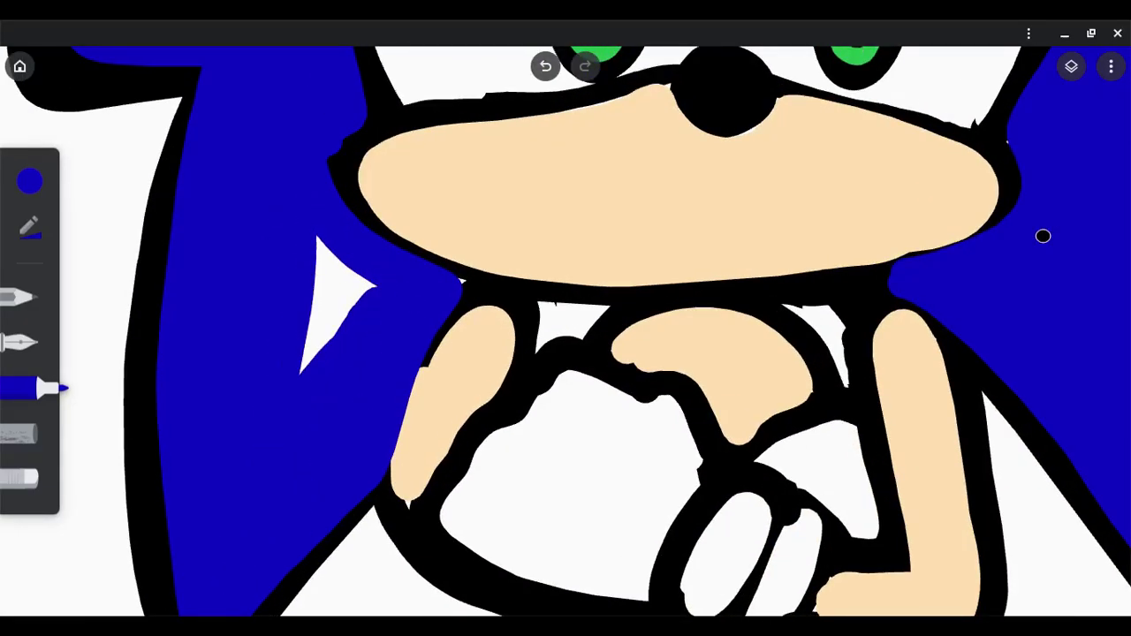
Step: Fill the lower torso around the belly patch and the tops of the legs with dark blue
scroll(1042, 236, down, 3)
scroll(1042, 235, up, 3)
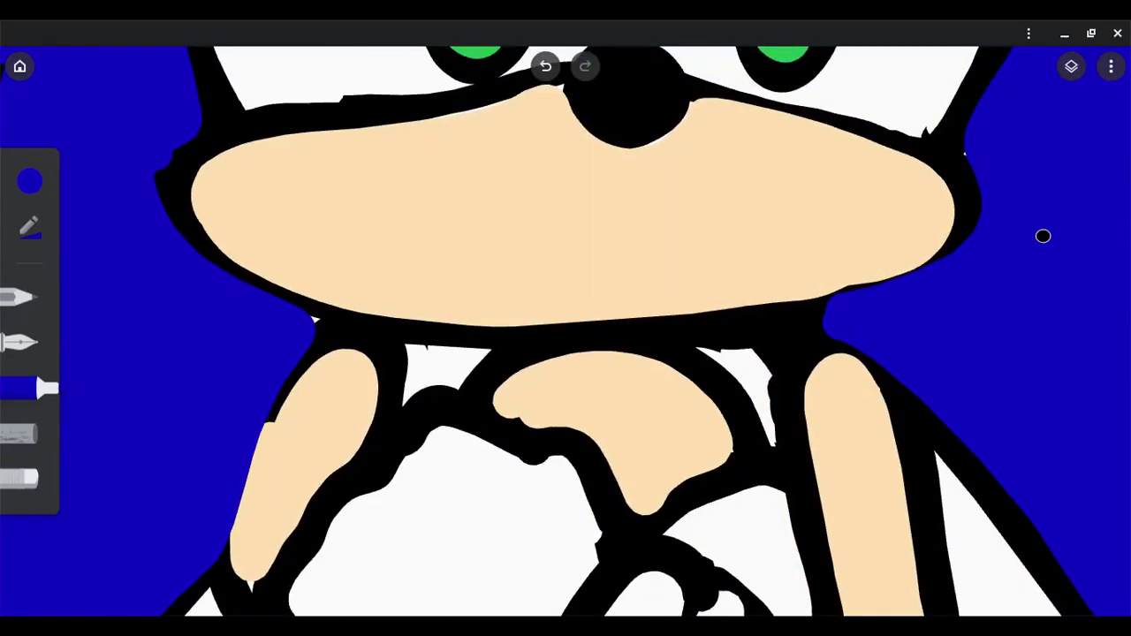
scroll(1042, 235, down, 10)
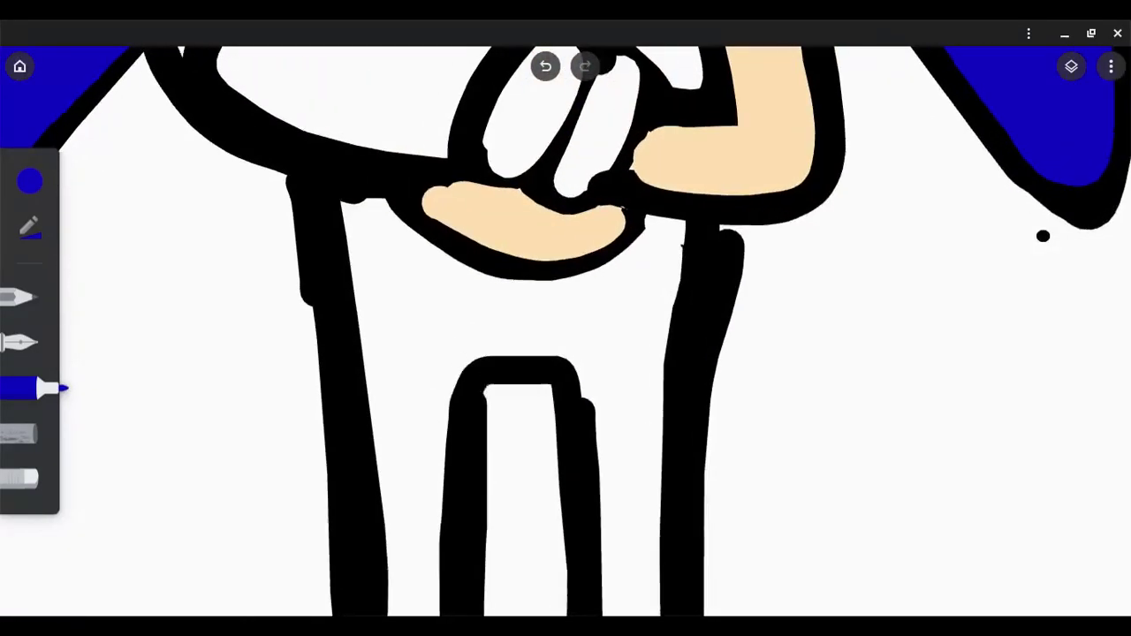
key(bracketleft)
mouse_move(358, 212)
mouse_down()
mouse_move(480, 305)
mouse_move(640, 281)
mouse_move(675, 240)
mouse_move(636, 455)
mouse_up()
scroll(1043, 236, down, 5)
mouse_move(393, 88)
mouse_down()
mouse_move(415, 565)
mouse_move(447, 168)
mouse_up()
Step: Fill both legs with dark blue down to the sock cuffs
scroll(1043, 236, down, 6)
scroll(1043, 236, right, 4)
drag(429, 84, 433, 548)
scroll(1043, 236, up, 6)
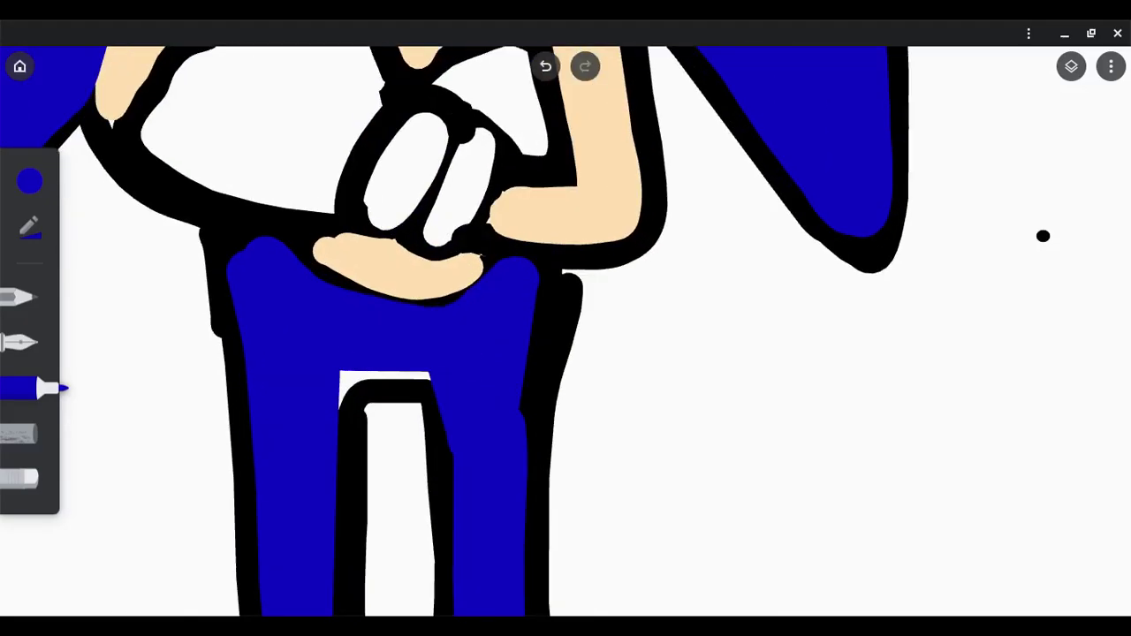
scroll(1042, 236, down, 5)
scroll(1042, 236, up, 5)
Step: Switch the marker colour to red #e71814 and fill the toe section of the left shoe
click(29, 182)
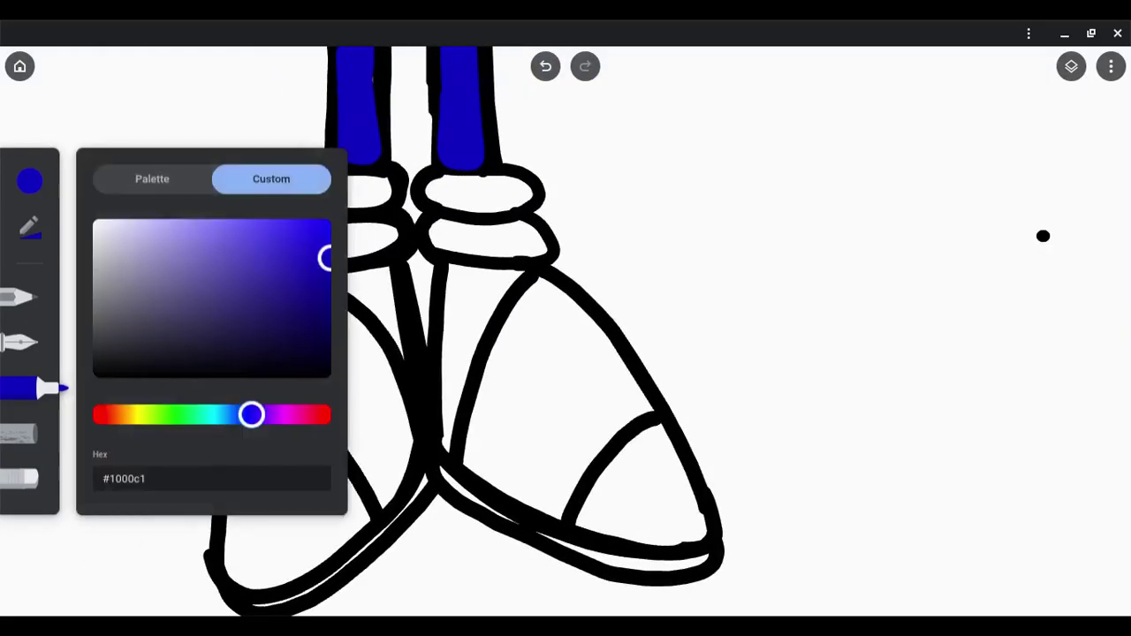
click(152, 178)
click(111, 349)
click(271, 179)
click(30, 181)
scroll(1042, 236, up, 3)
scroll(1043, 236, down, 3)
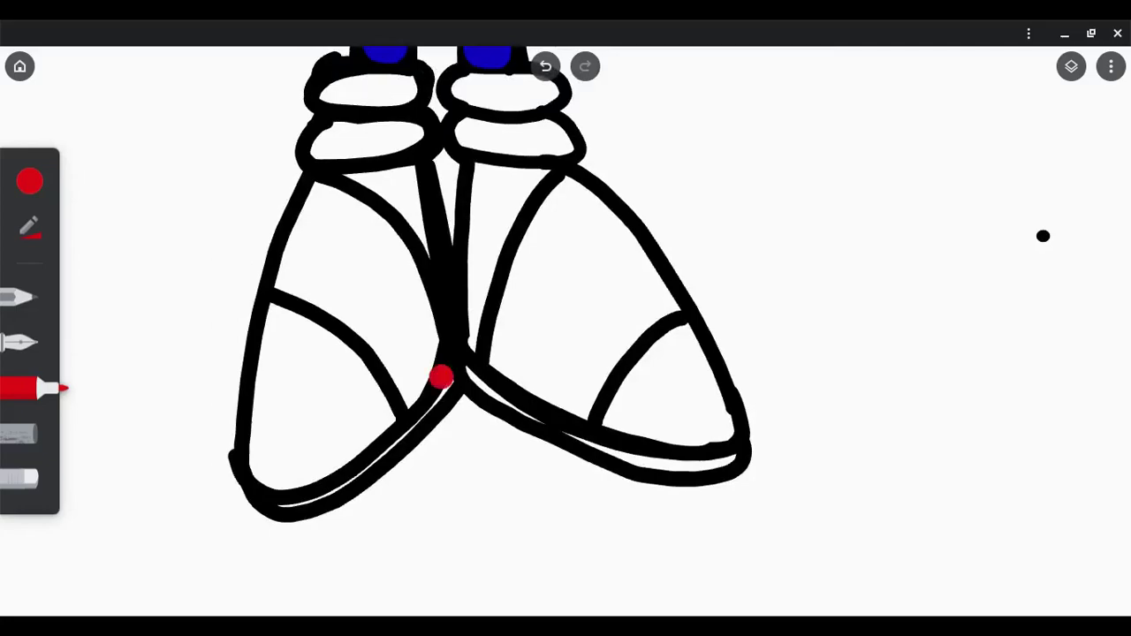
scroll(1042, 235, down, 4)
scroll(1042, 236, up, 5)
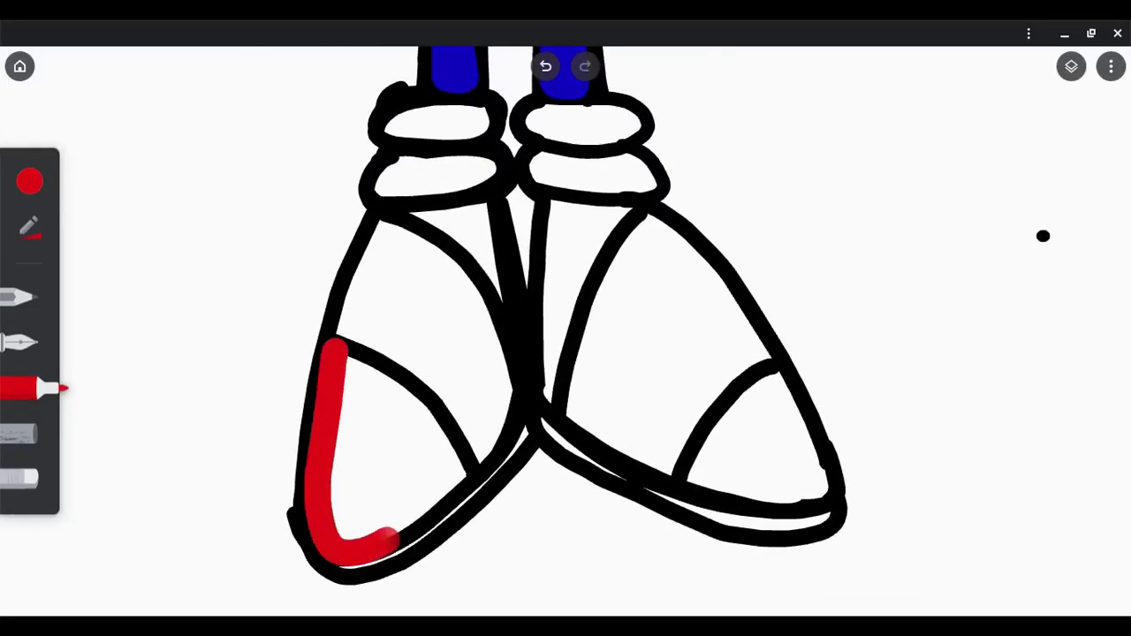
Step: Fill the inner ankle sections of both shoes and the toe section of the right shoe with red
scroll(1042, 236, up, 2)
mouse_move(382, 234)
mouse_down()
mouse_move(417, 231)
mouse_move(511, 348)
mouse_up()
drag(579, 231, 690, 230)
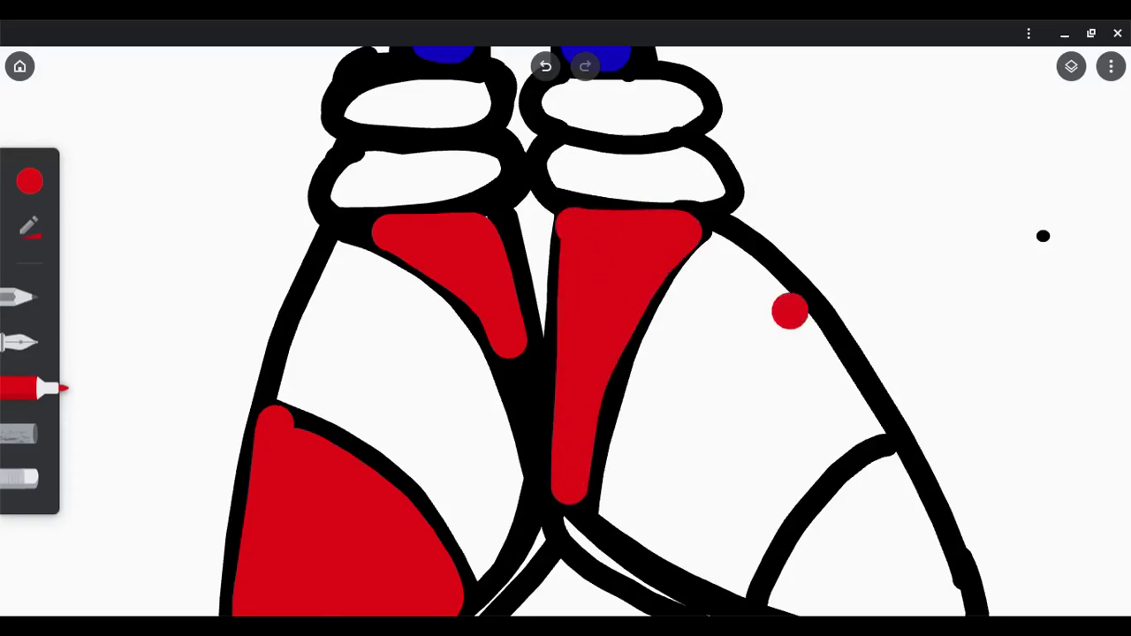
scroll(1042, 236, down, 1)
drag(528, 354, 477, 428)
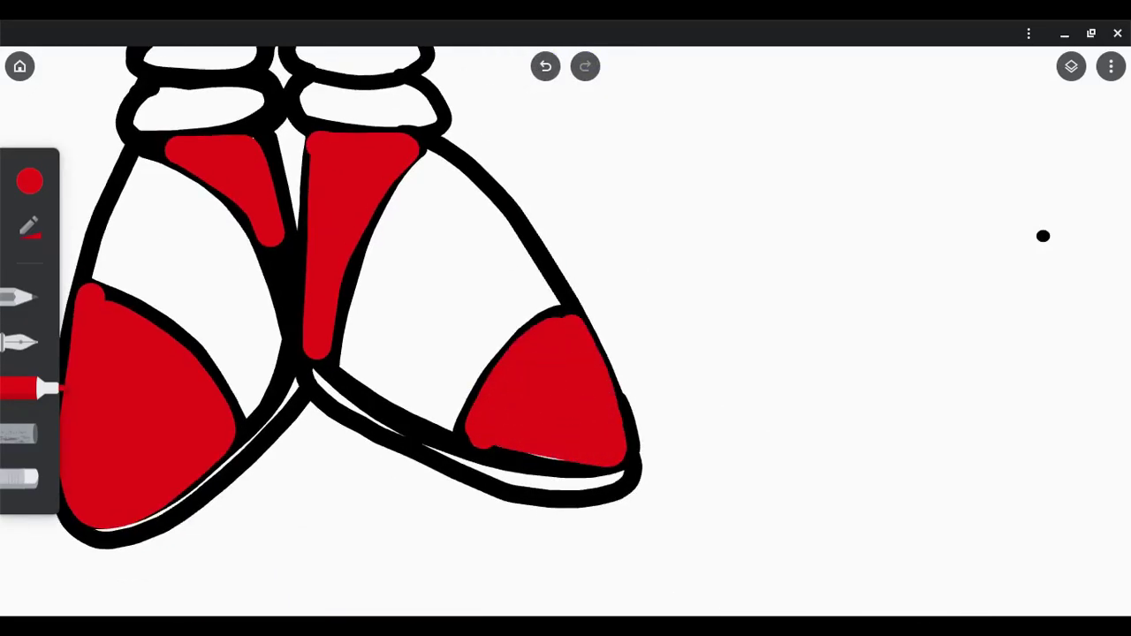
Step: Colour the sole strips of both shoes light grey
scroll(1043, 235, down, 3)
scroll(1043, 236, up, 3)
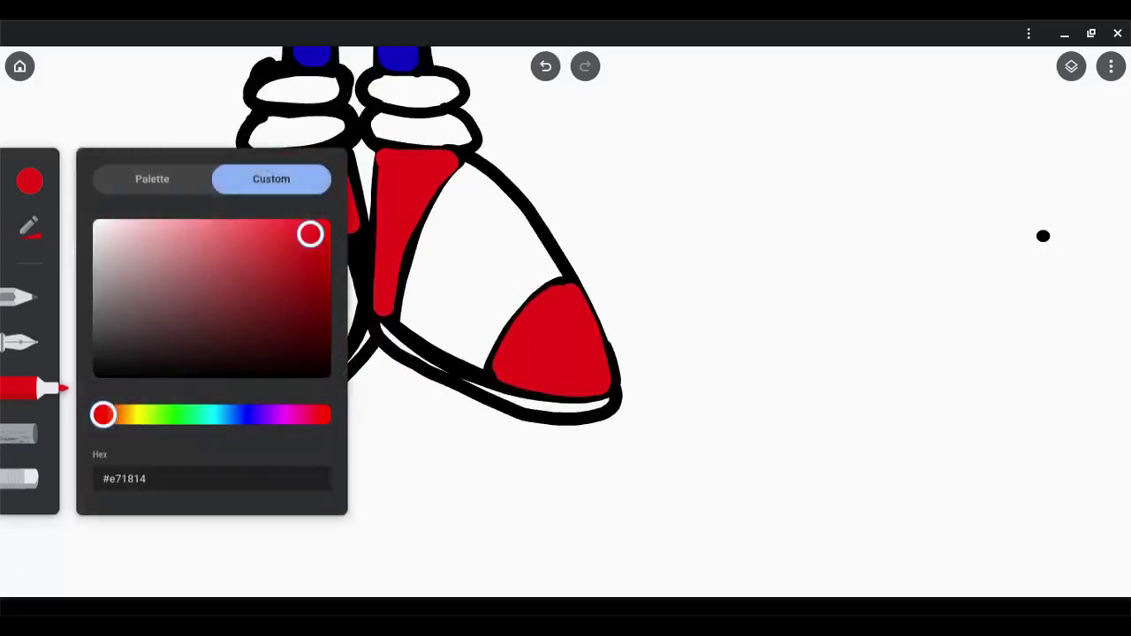
scroll(1043, 236, up, 2)
drag(389, 287, 779, 422)
scroll(1043, 236, left, 2)
drag(328, 474, 587, 296)
scroll(1043, 236, down, 4)
Step: Change the background layer's colour from white to grey
click(1071, 67)
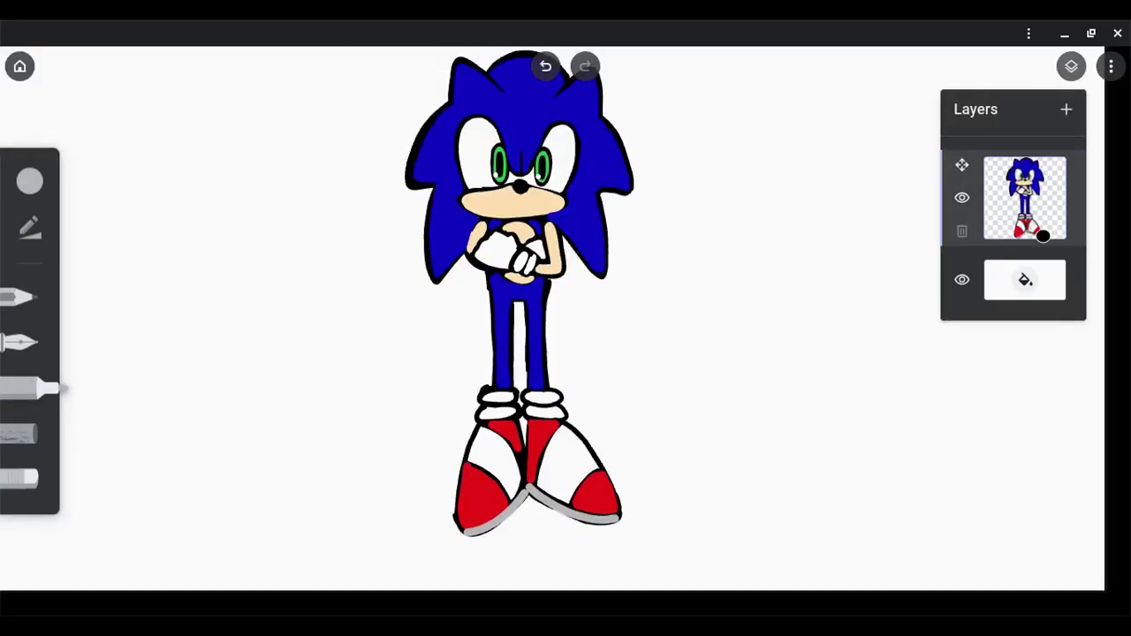
click(1022, 280)
click(931, 217)
Step: Switch the marker colour to white and fill the crossed gloves, including the fingers and the cuff section
scroll(1043, 236, up, 4)
click(29, 181)
click(351, 230)
scroll(1042, 236, up, 2)
drag(389, 437, 431, 478)
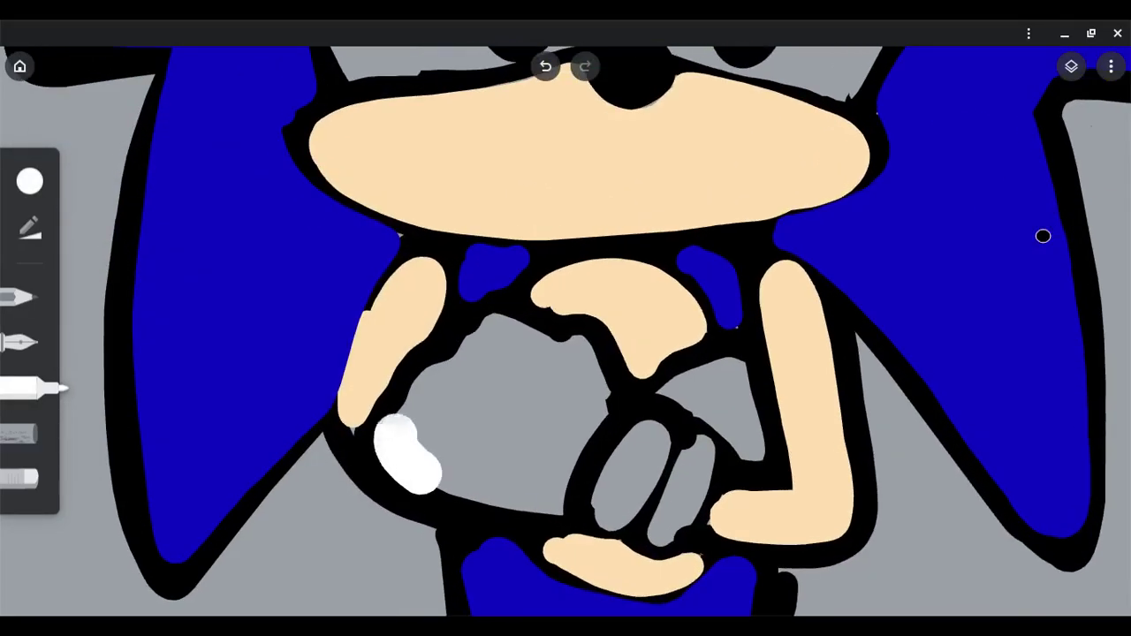
mouse_move(512, 322)
mouse_down()
mouse_move(566, 494)
mouse_move(495, 371)
mouse_up()
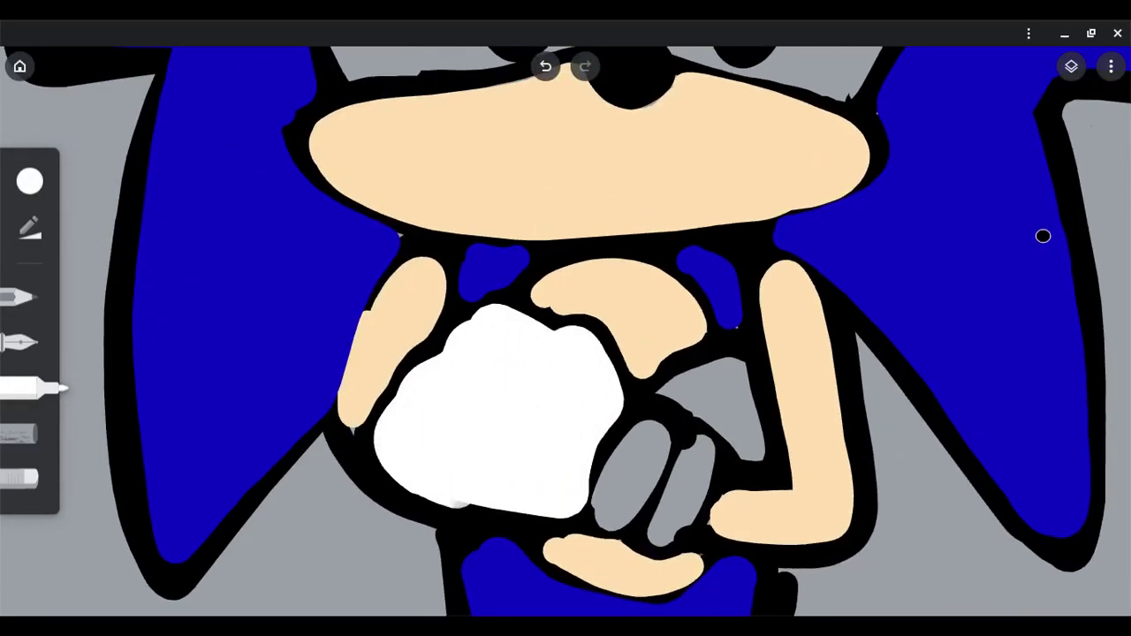
scroll(1042, 236, up, 2)
mouse_move(522, 309)
mouse_down()
mouse_move(587, 376)
mouse_move(636, 477)
mouse_up()
Step: Fill the upper and lower sock cuffs above both shoes with white
scroll(1042, 236, down, 5)
scroll(1043, 236, up, 5)
drag(413, 314, 592, 331)
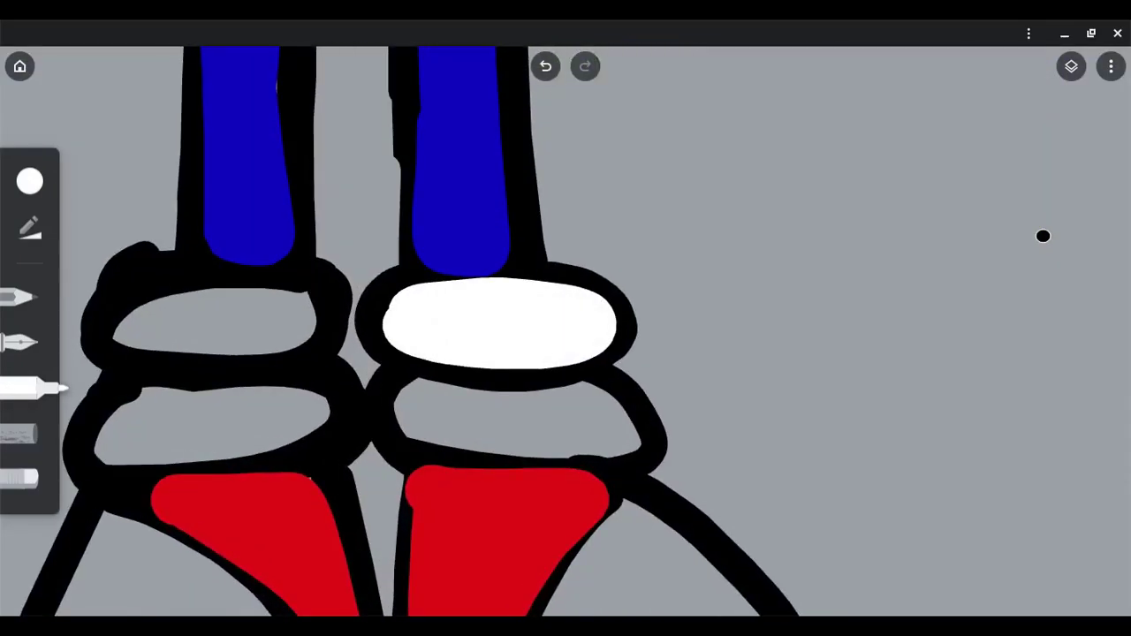
scroll(1042, 236, down, 5)
scroll(1043, 236, up, 5)
mouse_move(379, 285)
mouse_down()
mouse_move(451, 264)
mouse_move(543, 287)
mouse_up()
drag(371, 384, 556, 394)
drag(695, 379, 831, 375)
Step: Fill the middle band of the right shoe with white between its two red sections
drag(760, 389, 442, 89)
mouse_move(397, 543)
mouse_down()
mouse_move(535, 203)
mouse_move(702, 467)
mouse_up()
scroll(1042, 236, up, 1)
mouse_move(353, 459)
mouse_down()
mouse_move(539, 574)
mouse_move(716, 318)
mouse_up()
drag(460, 495, 637, 195)
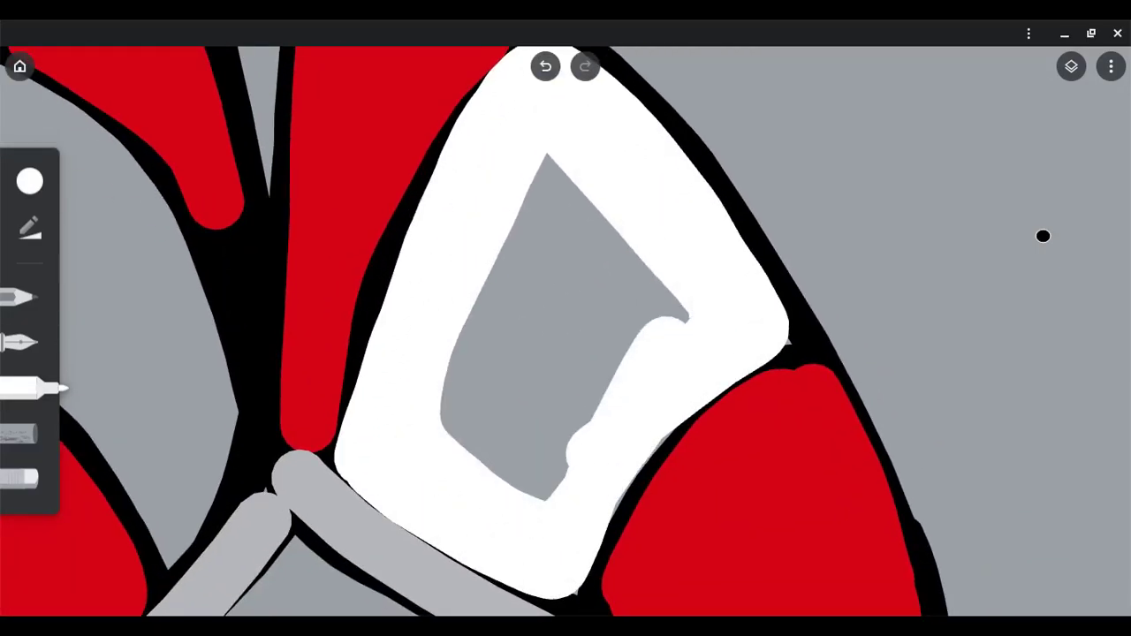
drag(601, 424, 531, 221)
drag(495, 371, 565, 194)
Step: Fill the middle band of the left shoe with white between its two red sections
drag(354, 354, 795, 371)
drag(274, 301, 610, 389)
mouse_move(565, 354)
mouse_down()
mouse_move(522, 300)
mouse_move(512, 265)
mouse_up()
drag(239, 327, 574, 415)
drag(336, 132, 547, 336)
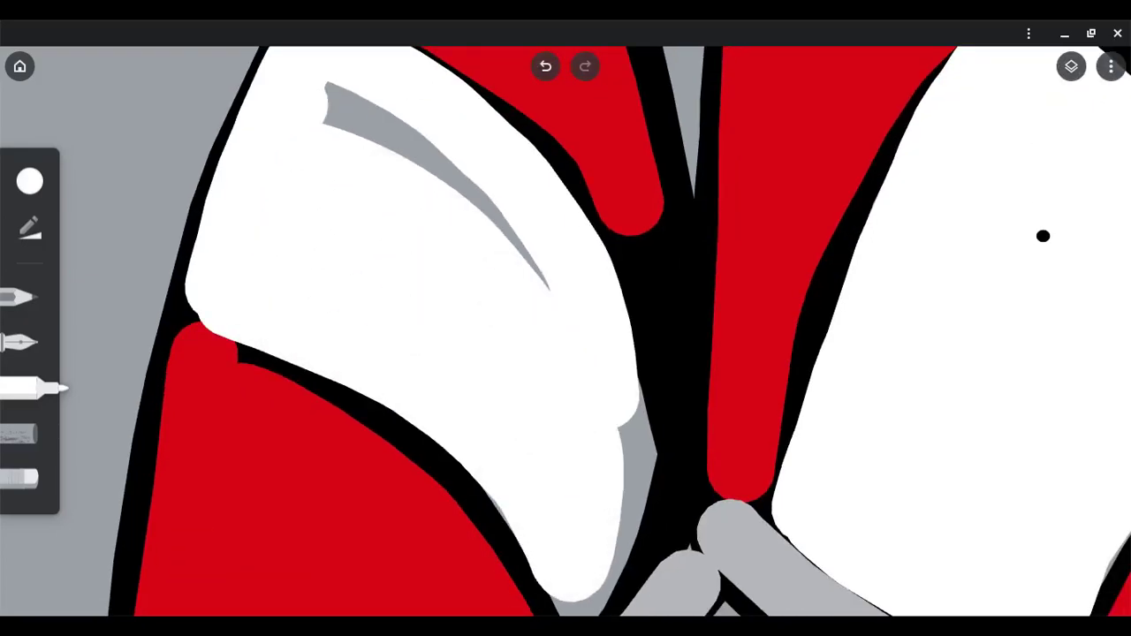
Step: Paint the outer side and top of the left eye white along its black outline
scroll(1042, 235, down, 4)
drag(565, 132, 565, 530)
scroll(1043, 236, up, 4)
drag(459, 433, 446, 159)
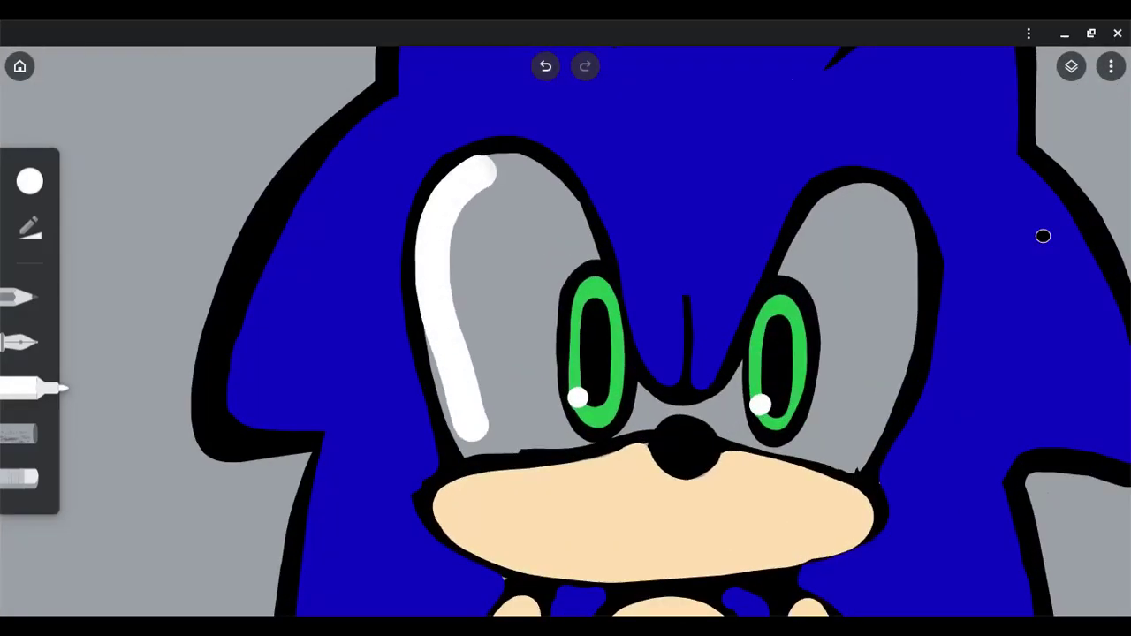
scroll(1042, 236, up, 3)
drag(424, 548, 336, 168)
scroll(1042, 235, up, 1)
drag(265, 389, 318, 566)
scroll(1043, 236, up, 2)
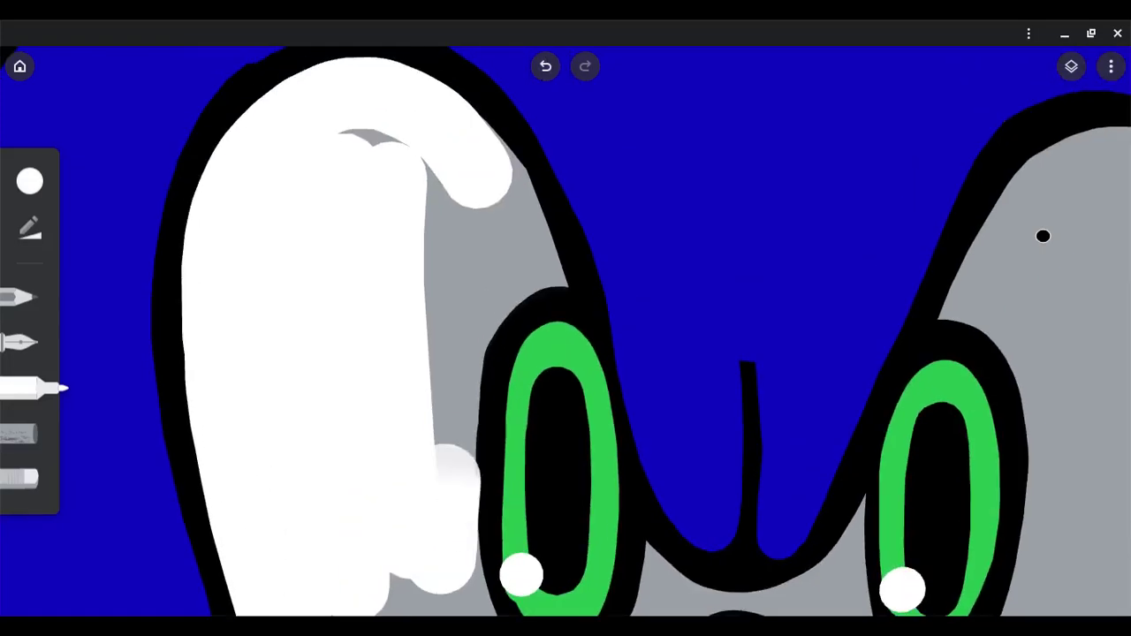
Step: Fill the rest of the left eye with white up to the iris outline
scroll(1042, 236, down, 2)
drag(301, 513, 504, 460)
drag(495, 380, 353, 442)
scroll(1043, 236, up, 2)
drag(433, 176, 472, 252)
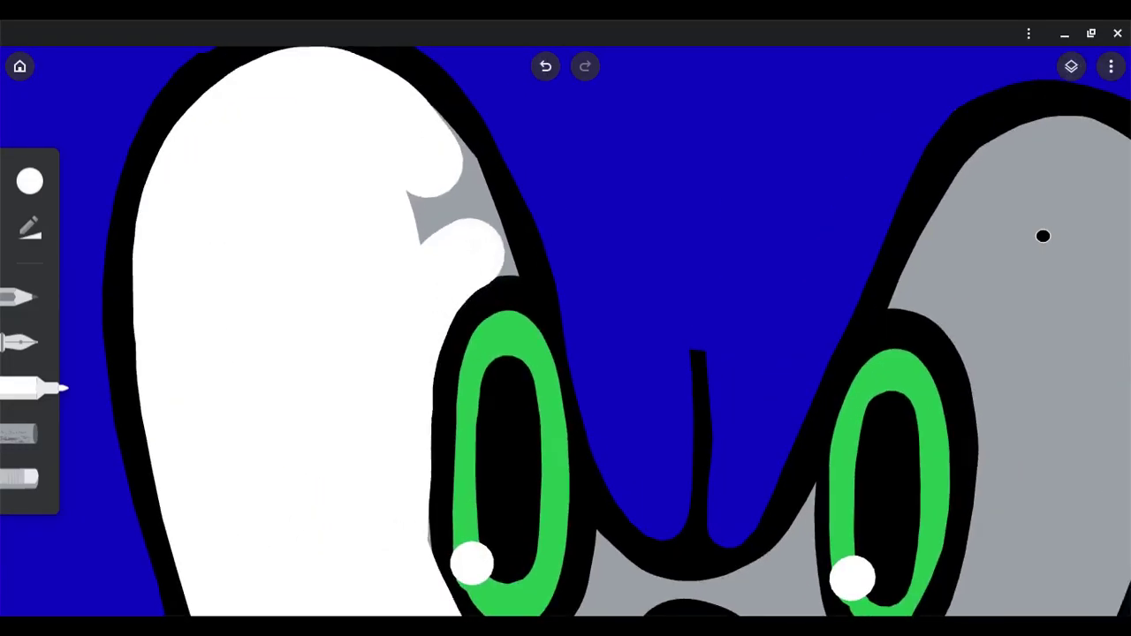
scroll(1043, 235, up, 2)
key(ctrl+z)
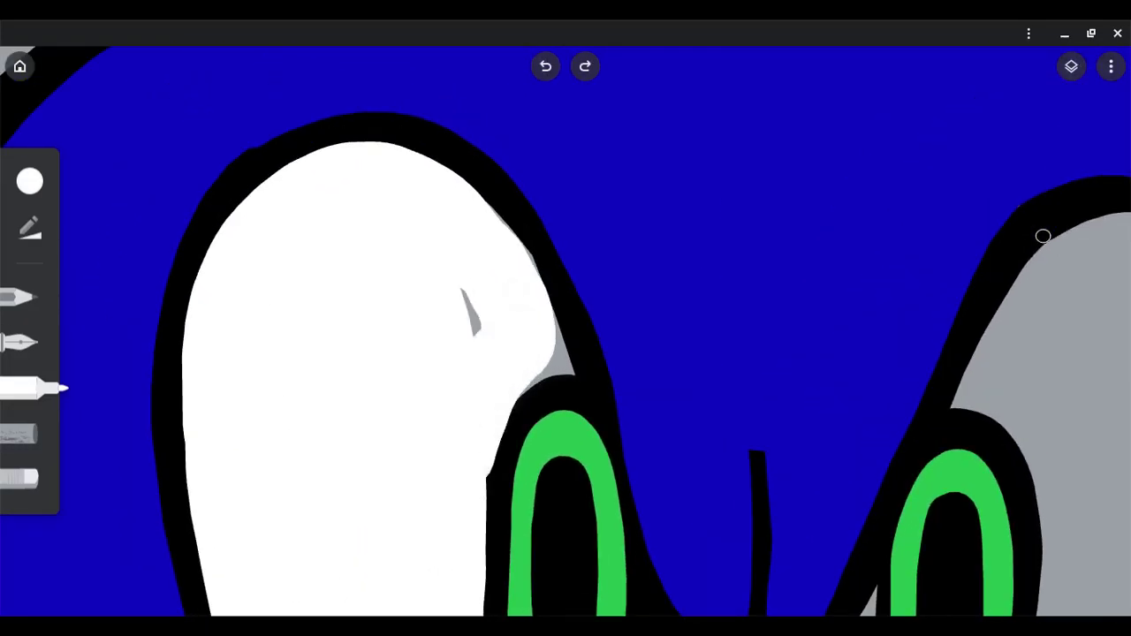
Step: Fill the right eye with white around the iris, from its top down to the muzzle outline
scroll(1042, 236, down, 2)
scroll(1042, 235, up, 2)
mouse_move(618, 243)
mouse_down()
mouse_move(561, 322)
mouse_move(586, 295)
mouse_move(804, 237)
mouse_up()
key(ctrl+z)
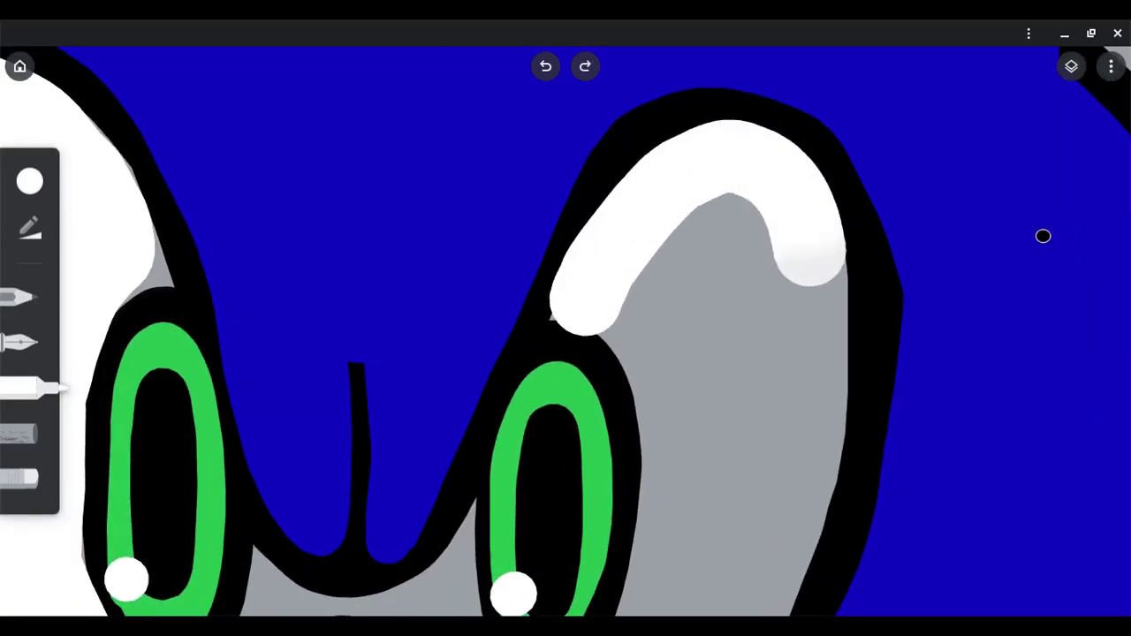
scroll(1042, 236, down, 2)
drag(609, 481, 672, 97)
drag(636, 530, 764, 172)
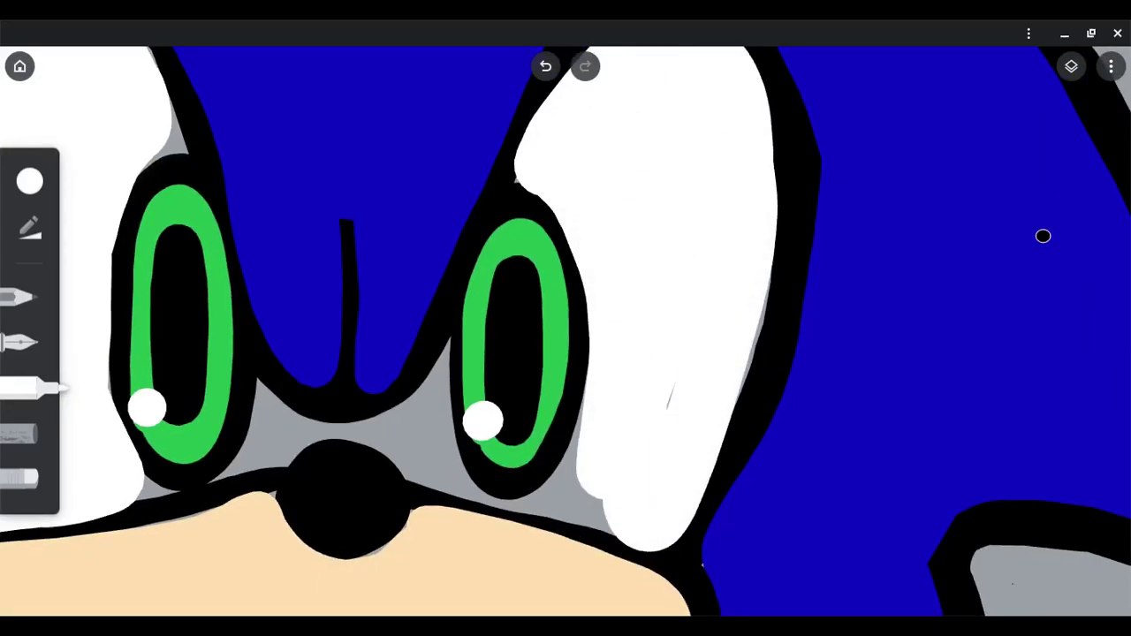
Step: Try to fill the gap between the right iris and the nose with a thinner white marker stroke
scroll(1042, 236, up, 2)
click(29, 228)
click(647, 424)
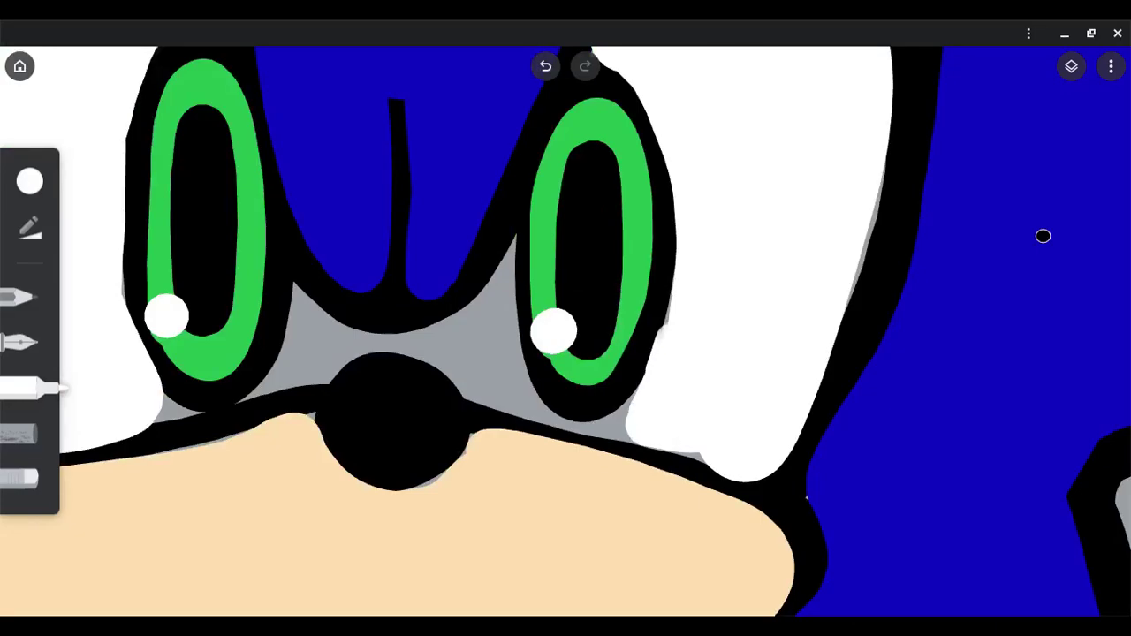
drag(455, 349, 574, 428)
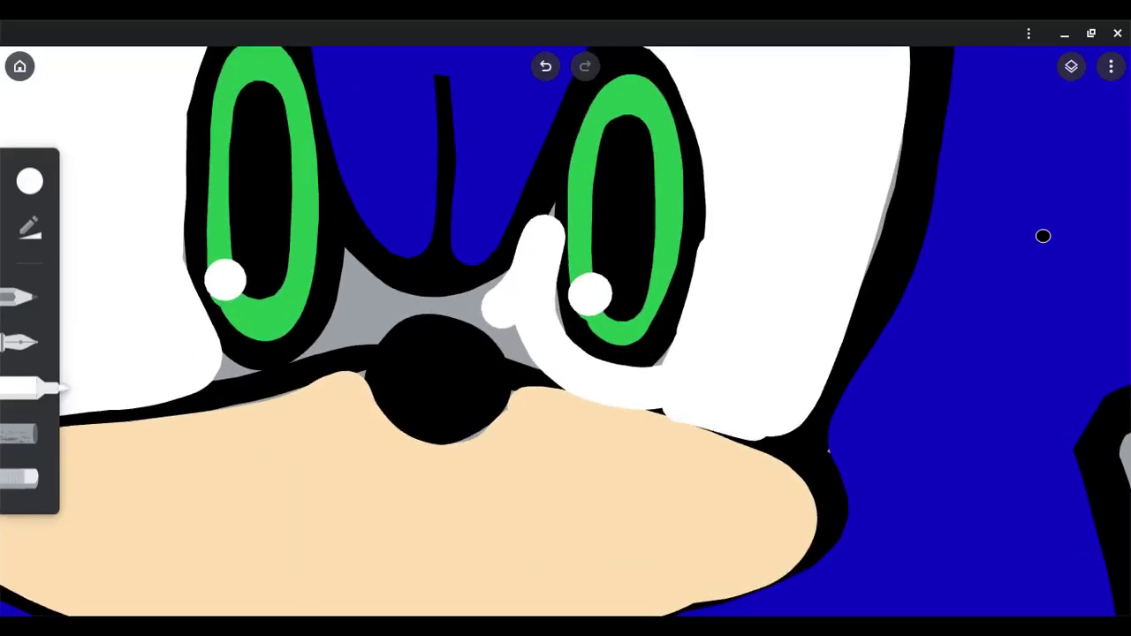
key(ctrl+z)
Step: Paint the area between the eyes and above the nose white with the pen, tracing along its black outlines
click(31, 343)
drag(556, 362, 661, 386)
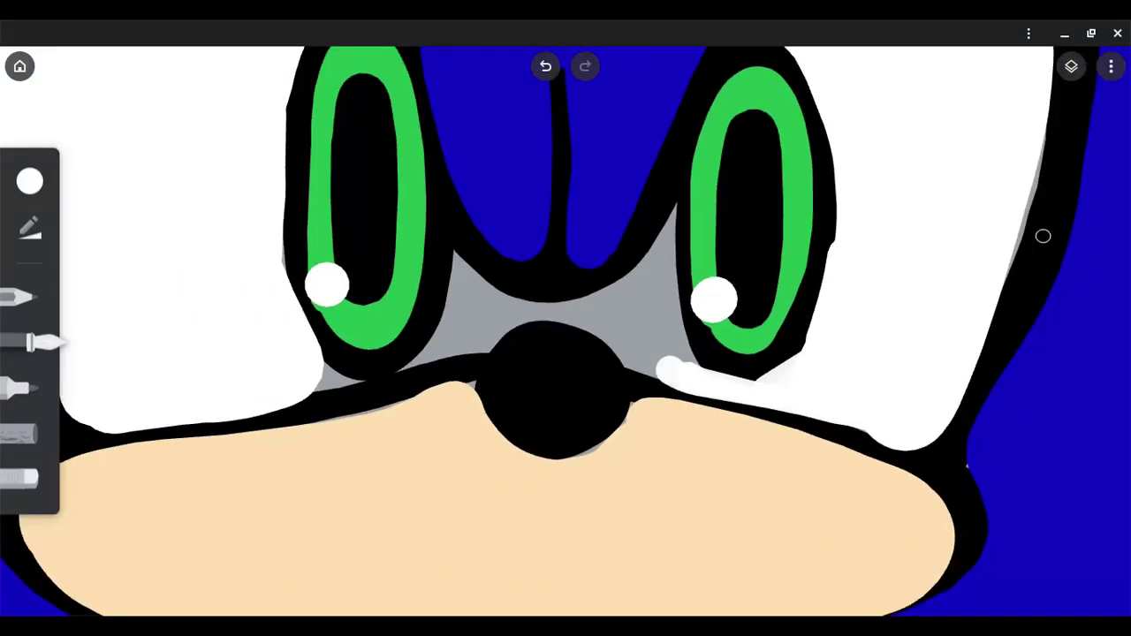
mouse_move(322, 376)
mouse_down()
mouse_move(482, 336)
mouse_move(453, 261)
mouse_move(676, 208)
mouse_move(687, 355)
mouse_up()
drag(512, 305, 424, 353)
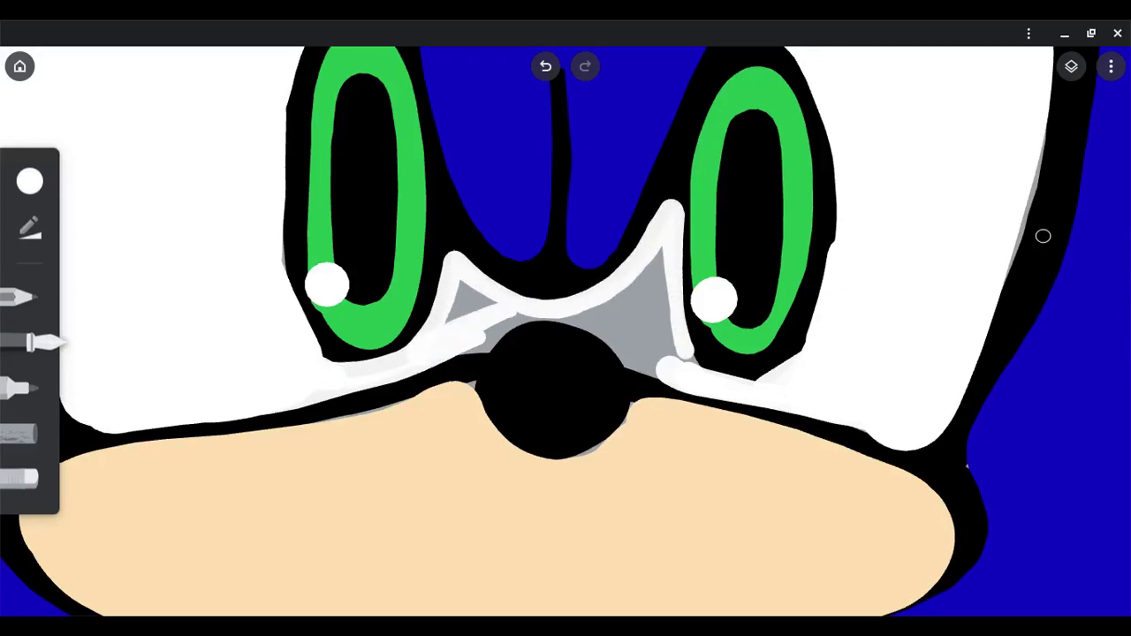
mouse_move(433, 406)
mouse_down()
mouse_move(663, 296)
mouse_move(690, 406)
mouse_up()
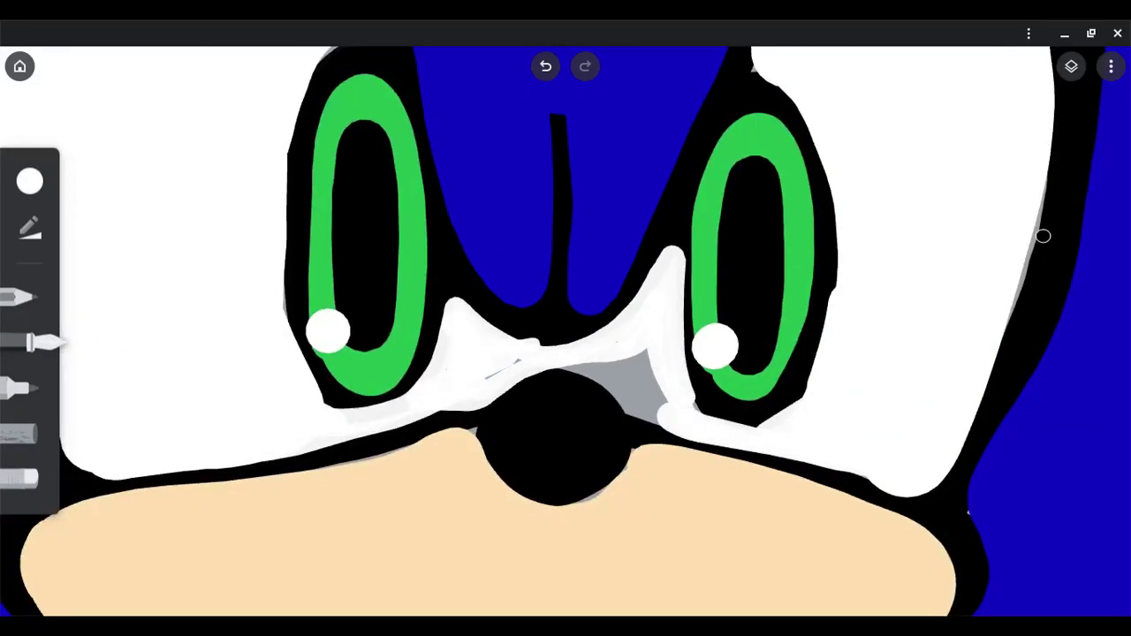
Step: Adjust the pen size and fill the remaining grey patches beneath both irises and beside the nose with white
click(29, 228)
drag(644, 352, 662, 408)
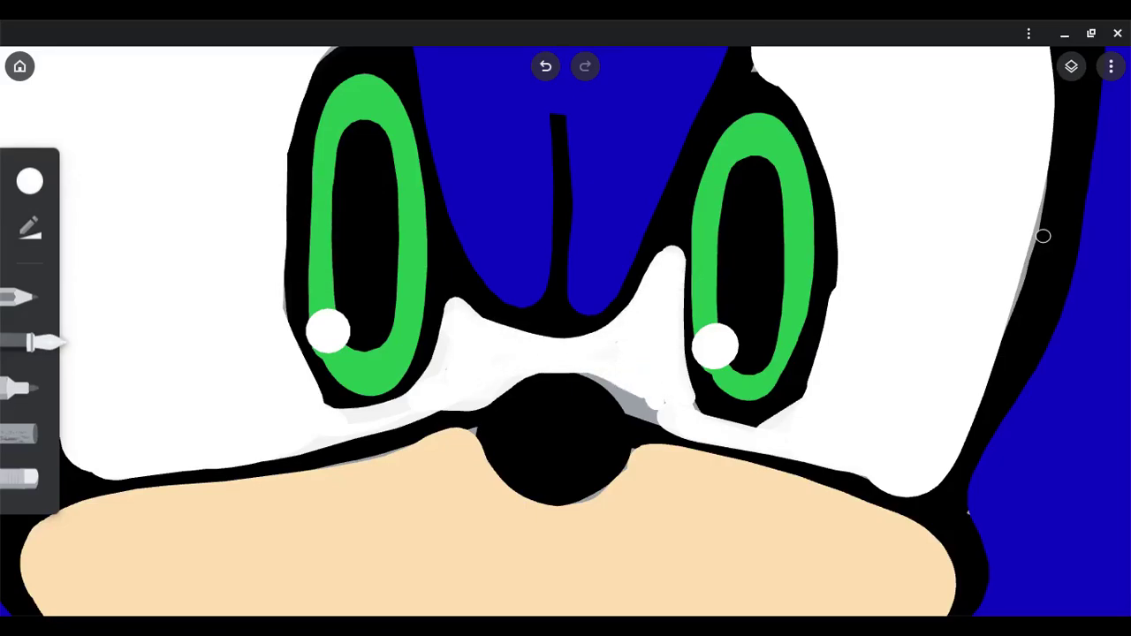
drag(327, 409, 407, 405)
drag(265, 424, 464, 408)
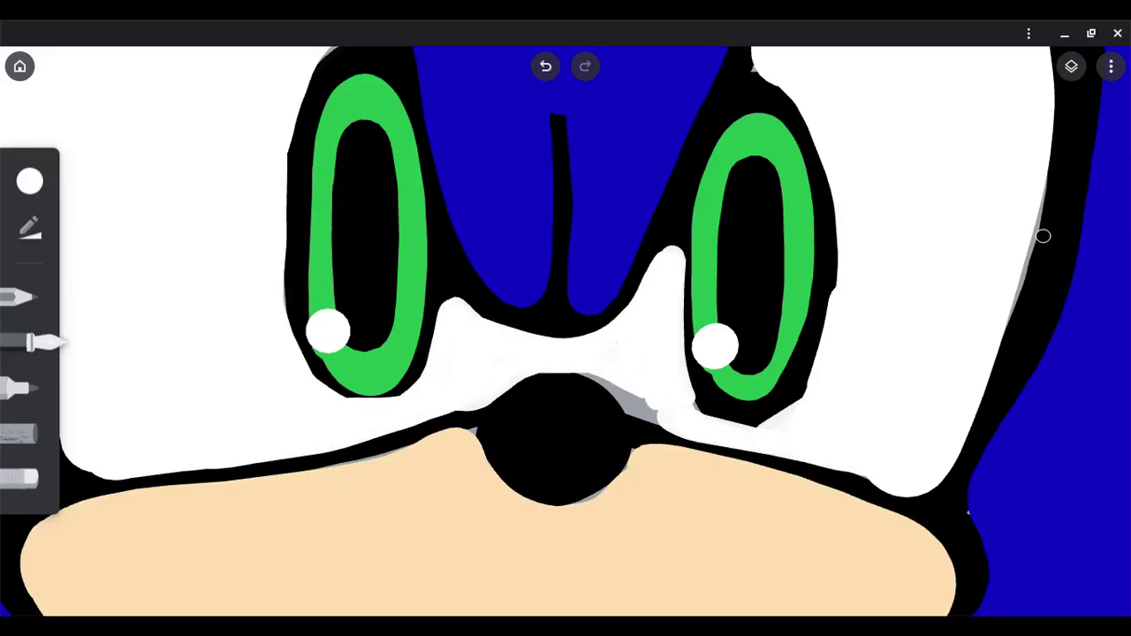
drag(601, 389, 718, 411)
Step: Fill the remaining grey gaps beside the nose and above the left iris with white
scroll(1043, 236, down, 3)
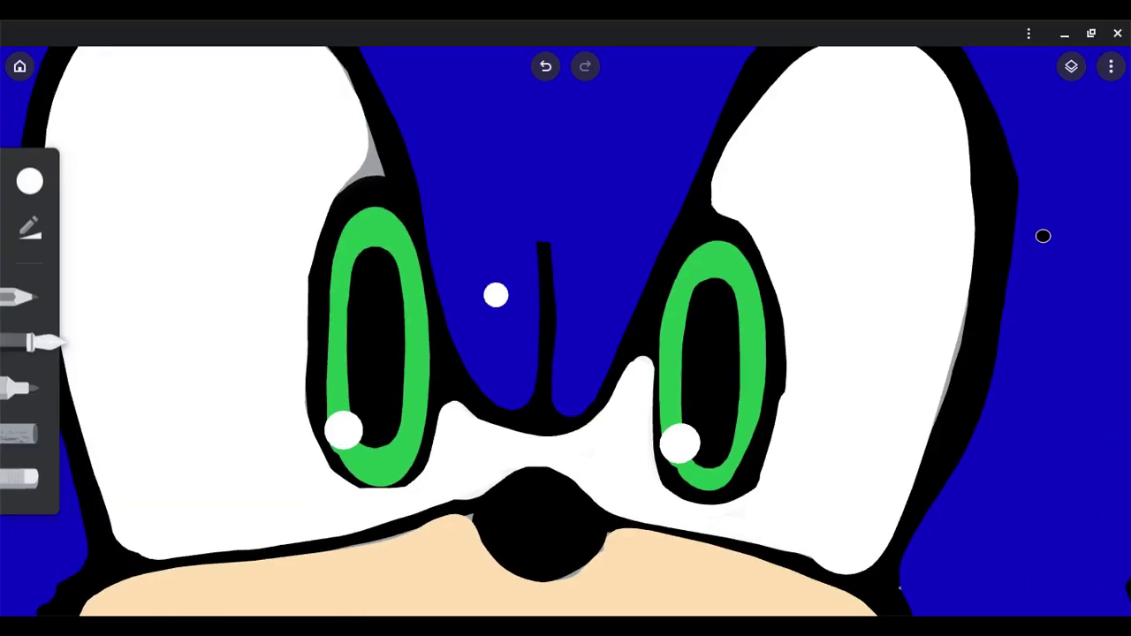
scroll(1043, 236, up, 5)
scroll(1043, 236, down, 2)
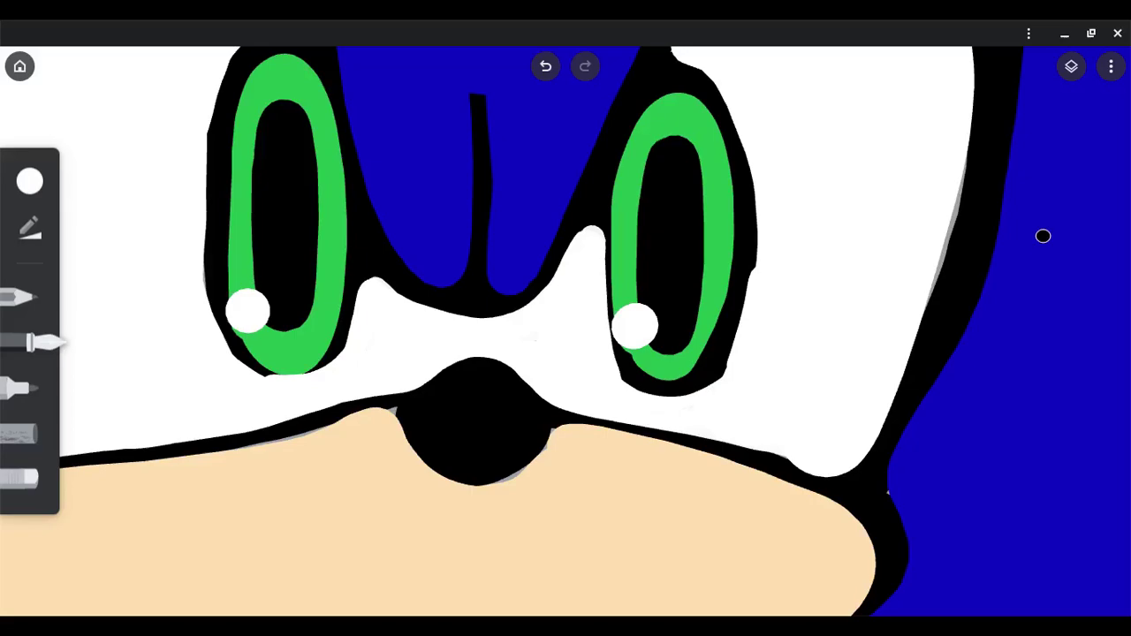
scroll(1042, 236, down, 2)
scroll(1043, 236, up, 1)
scroll(1042, 236, down, 4)
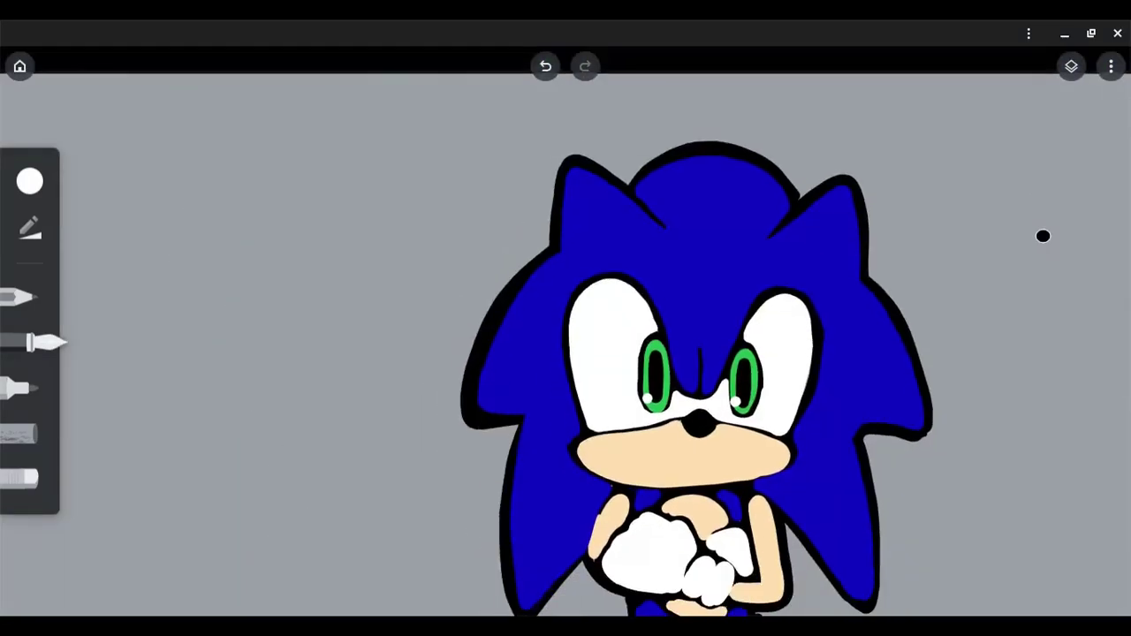
Step: Thicken the outlines around both eyes and the brow with a black marker, stepping back and restoring some strokes
scroll(1043, 236, up, 4)
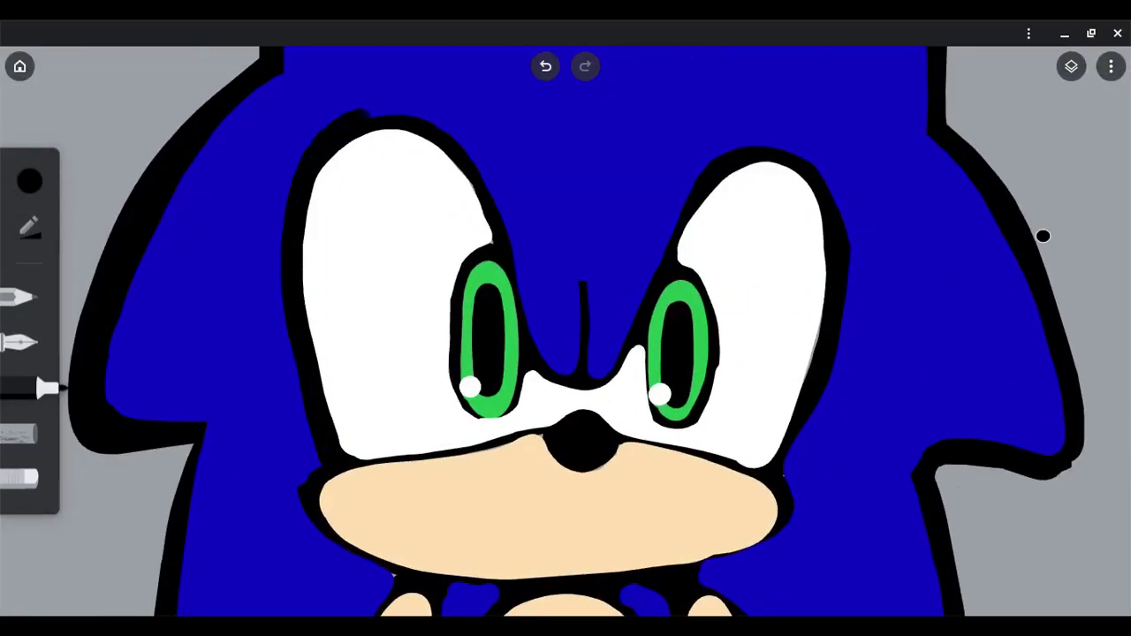
scroll(1043, 235, up, 2)
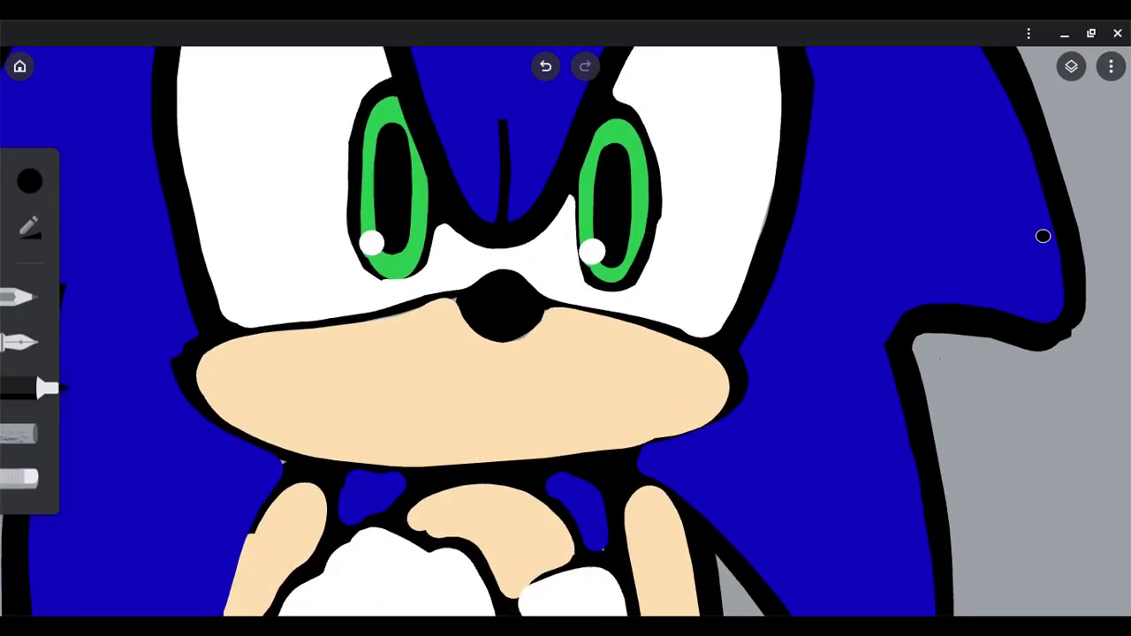
key(ctrl+z)
key(ctrl+z)
key(ctrl+z)
key(ctrl+z)
key(ctrl+z)
key(ctrl+z)
key(ctrl+z)
key(ctrl+y)
key(ctrl+y)
key(ctrl+y)
scroll(1043, 235, down, 5)
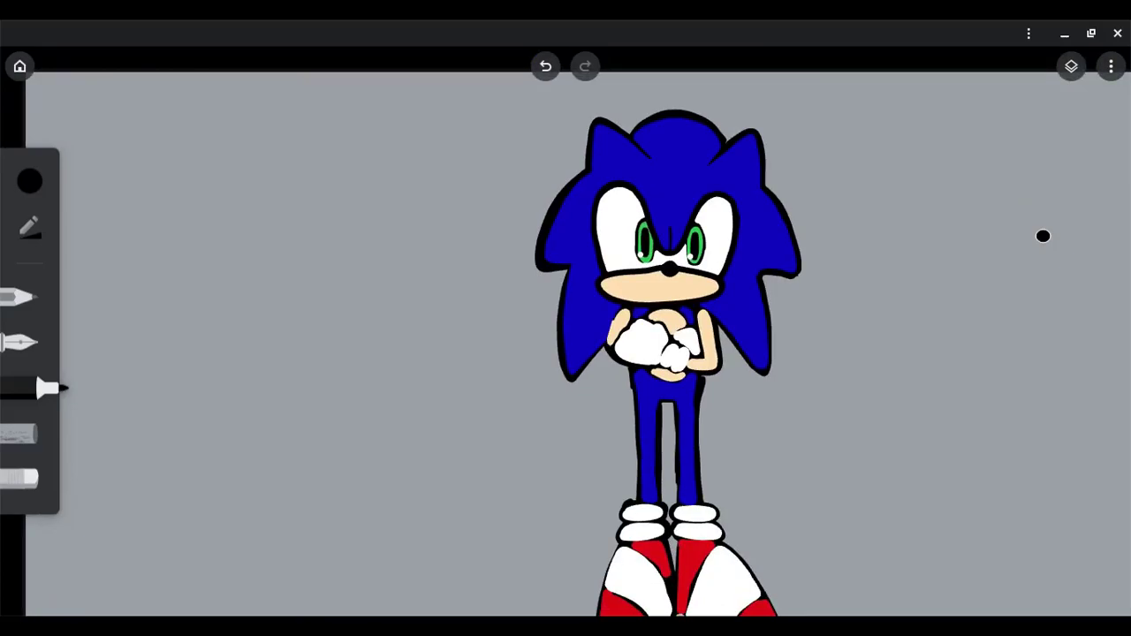
Step: Thicken the black outlines of the left arm and the upper edge of the large glove with the marker
scroll(1043, 236, up, 3)
scroll(1043, 236, up, 2)
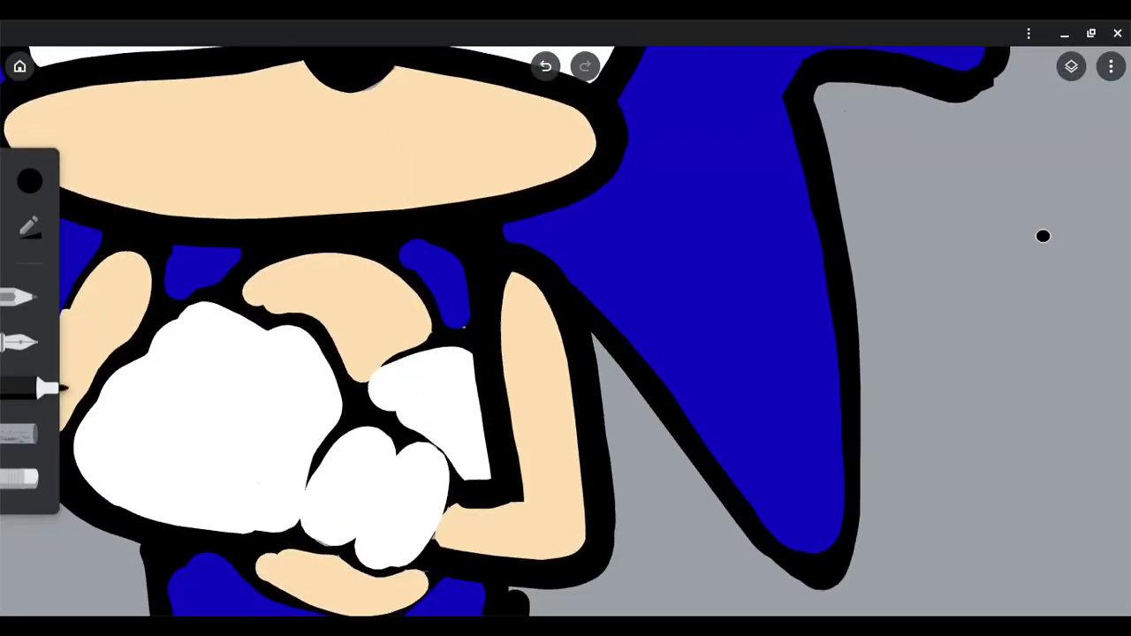
scroll(1043, 236, up, 2)
drag(265, 441, 389, 283)
mouse_move(327, 522)
mouse_down()
mouse_move(433, 336)
mouse_move(618, 442)
mouse_up()
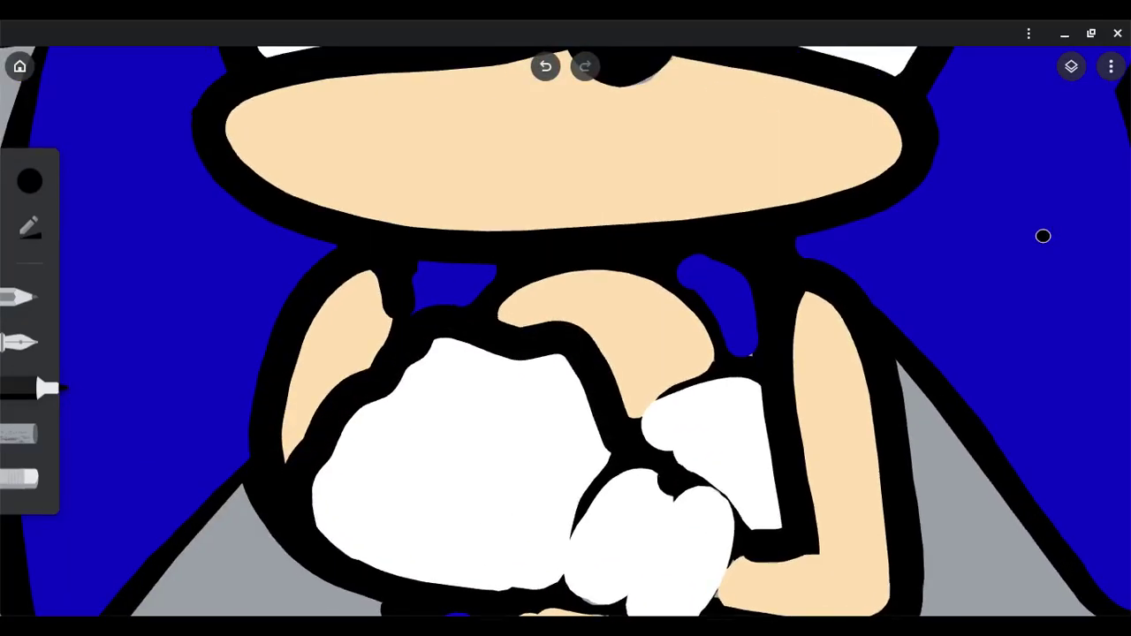
Step: Outline the two fingers and the glove cuff over the crossed arms in thick black
drag(459, 362, 609, 504)
mouse_move(486, 530)
mouse_down()
mouse_move(654, 512)
mouse_move(680, 398)
mouse_up()
drag(565, 310, 672, 256)
Step: Redraw the thick black line between the chest and the upper edge of the right glove cuff
scroll(1043, 236, up, 2)
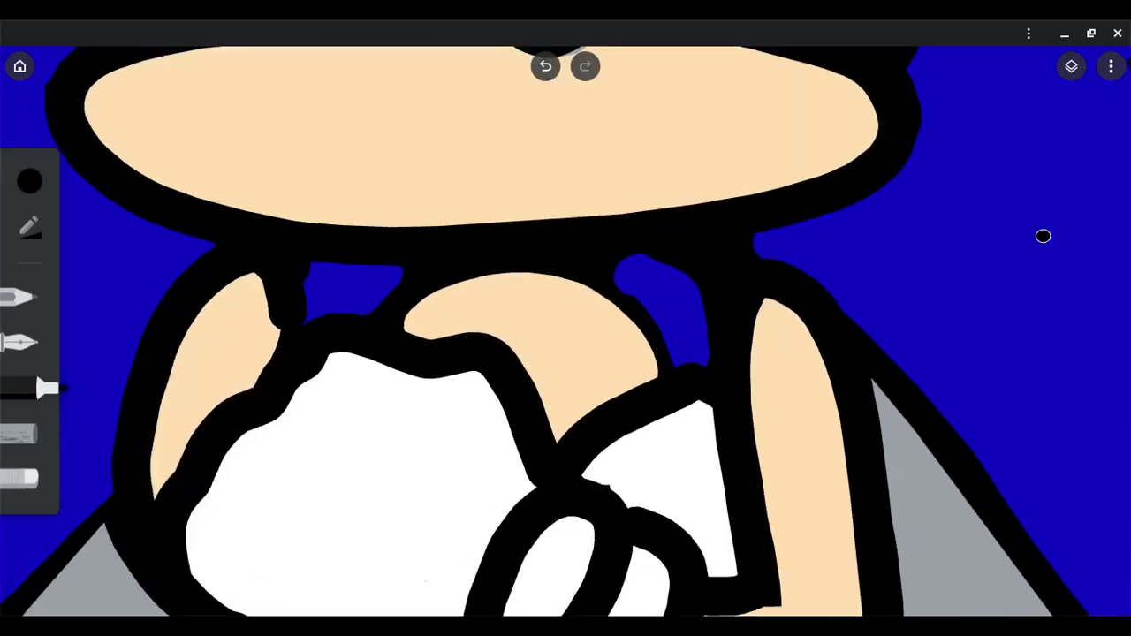
scroll(1042, 236, up, 2)
scroll(1043, 236, down, 2)
drag(504, 495, 645, 415)
key(ctrl+z)
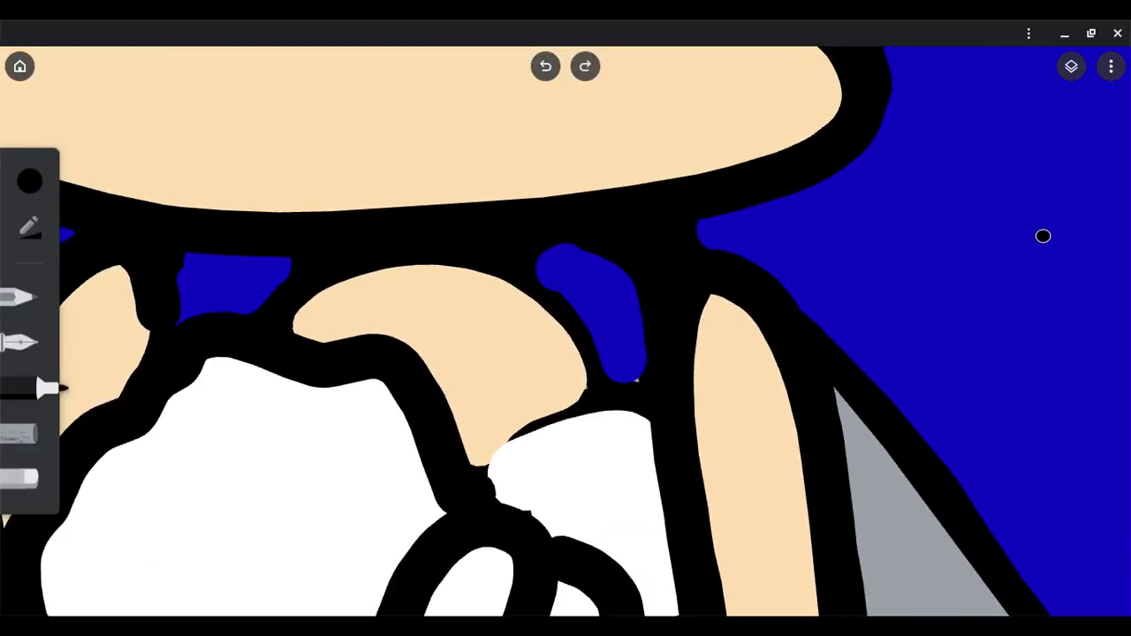
drag(473, 499, 636, 388)
Step: Thicken the black outline along the upper and lower edges of the muzzle and beside the chest
scroll(1043, 236, up, 2)
scroll(1042, 236, down, 2)
scroll(1043, 235, up, 3)
scroll(1042, 236, up, 2)
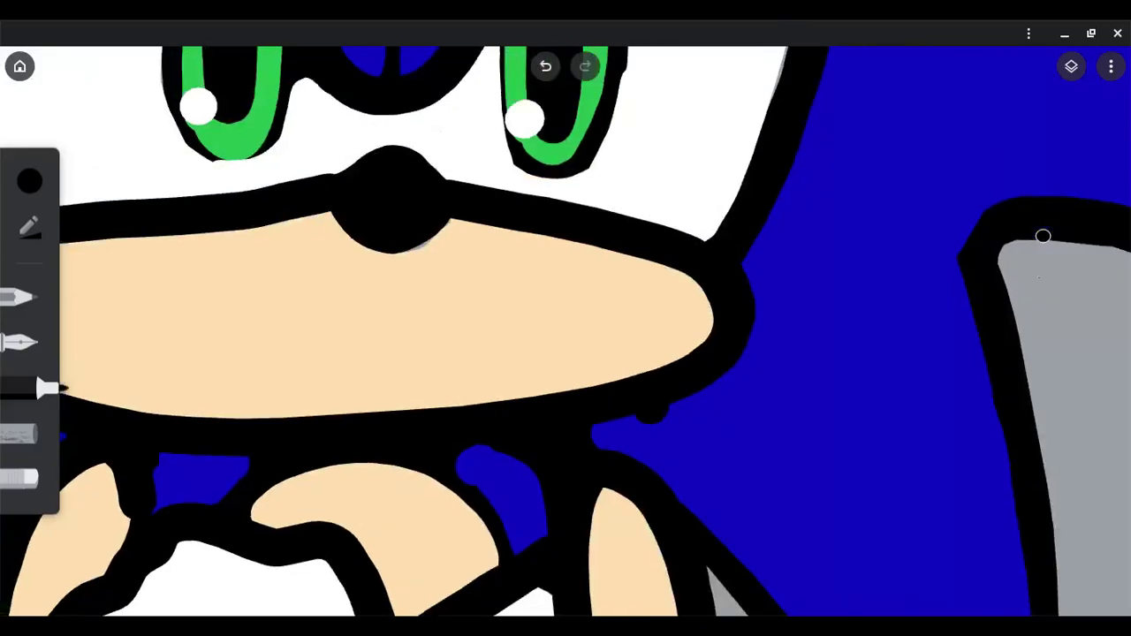
scroll(1042, 236, down, 2)
scroll(1042, 236, up, 2)
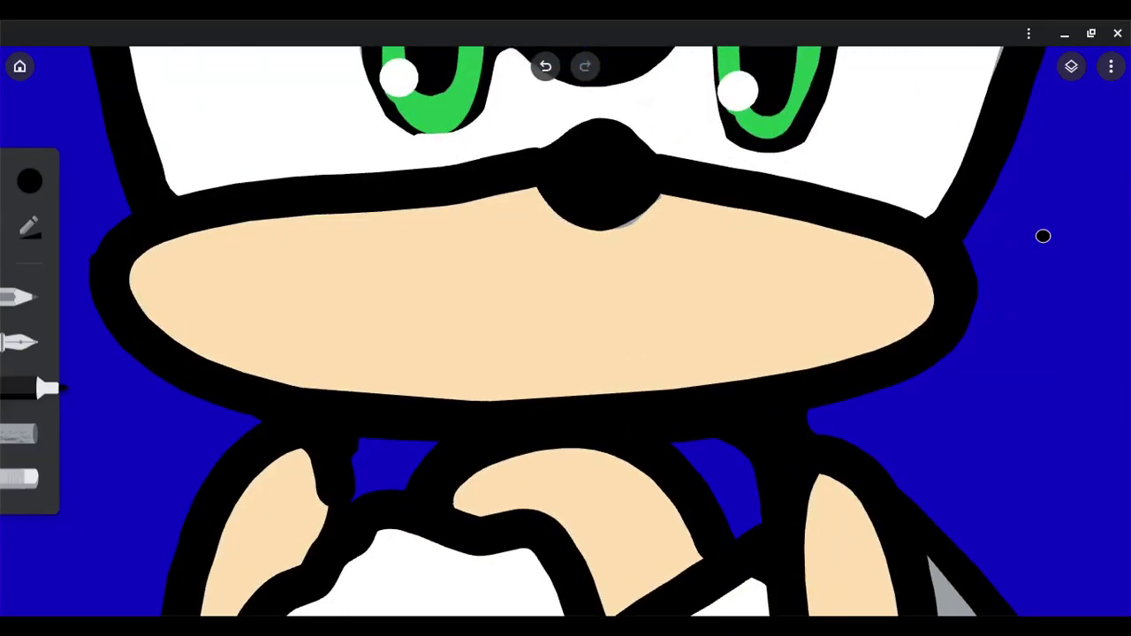
scroll(1043, 236, down, 2)
Step: Thicken the right ear's outline and draw a black triangular inner ear inside it
scroll(1043, 236, up, 3)
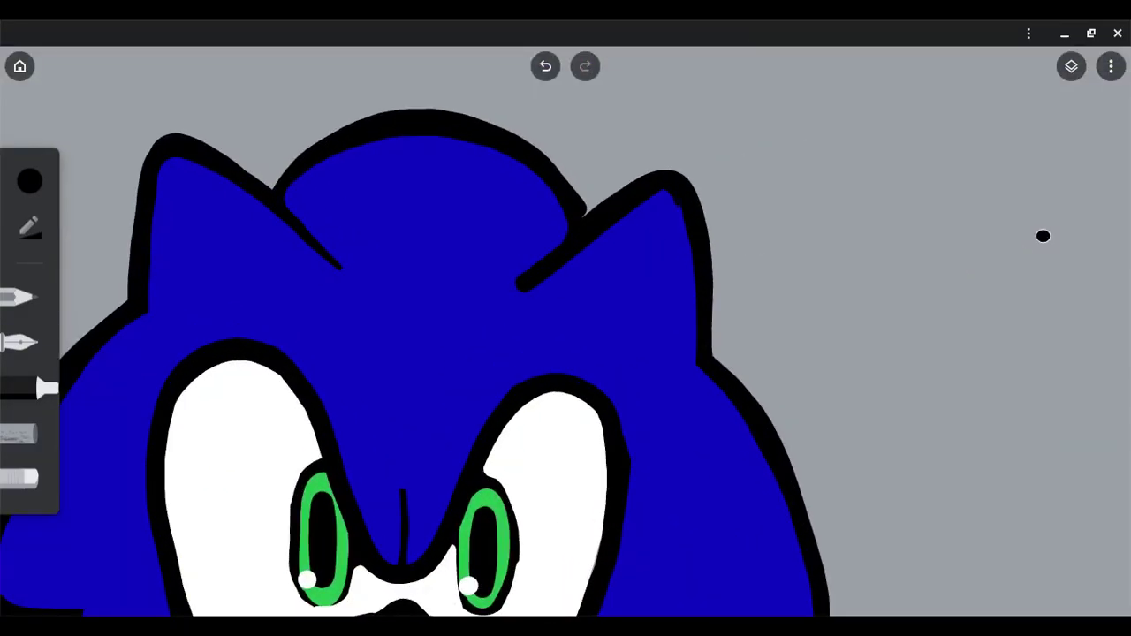
scroll(1043, 235, down, 1)
scroll(1043, 236, up, 3)
mouse_move(464, 341)
mouse_down()
mouse_move(636, 207)
mouse_move(665, 327)
mouse_move(605, 229)
mouse_move(675, 344)
mouse_up()
key(ctrl+z)
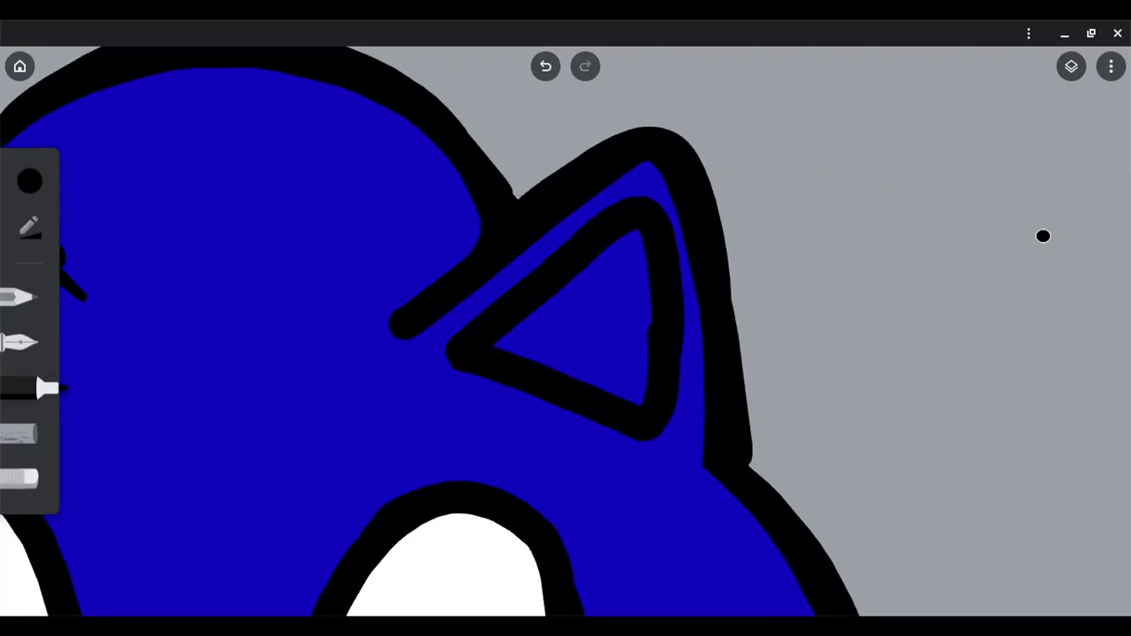
Step: Draw a black triangular inner ear inside the left ear and thicken that ear's outline
scroll(1043, 236, down, 2)
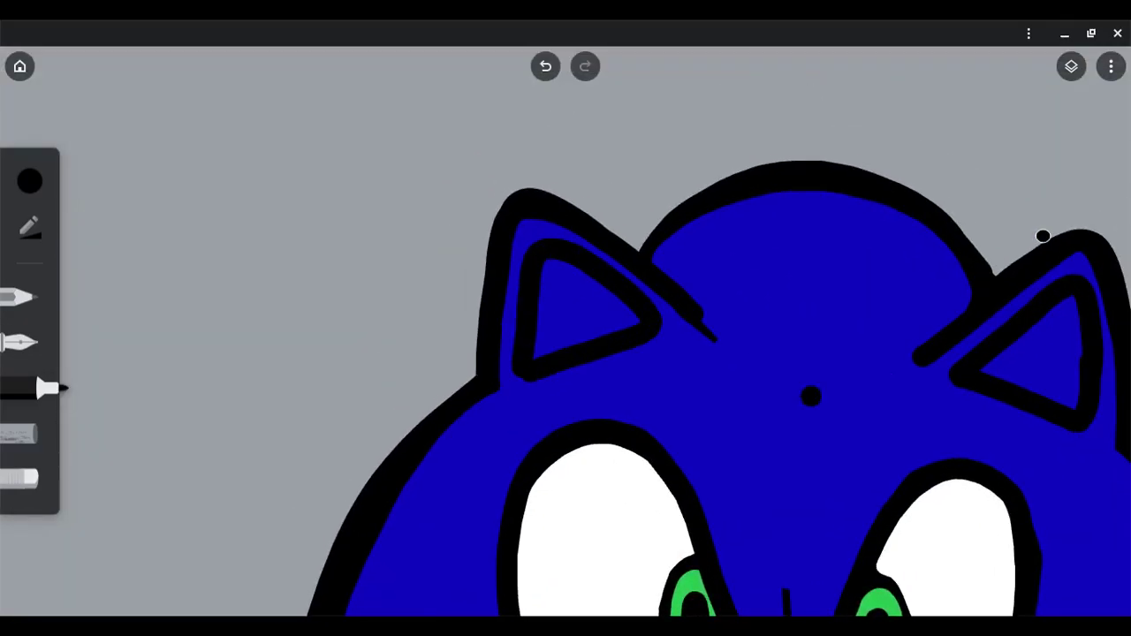
scroll(1043, 236, down, 2)
scroll(1043, 236, up, 4)
mouse_move(380, 336)
mouse_down()
mouse_move(598, 265)
mouse_move(376, 340)
mouse_up()
key(ctrl+z)
drag(624, 230, 680, 279)
scroll(1042, 236, down, 2)
scroll(1042, 236, up, 1)
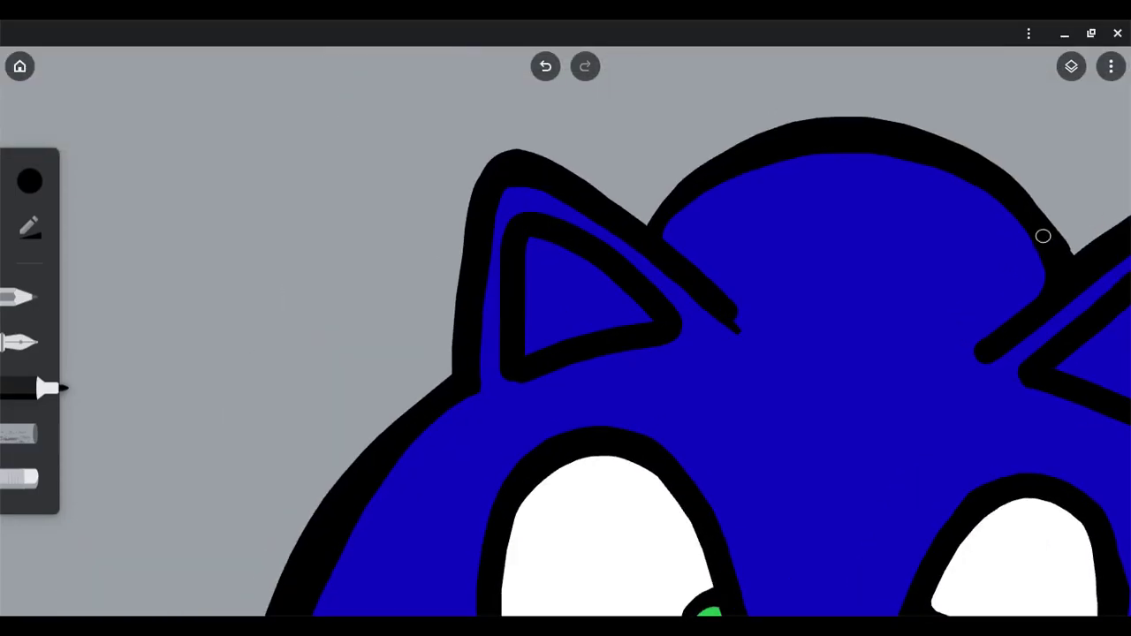
Step: Fill the left inner-ear triangle with peach using the marker
click(29, 181)
click(232, 440)
scroll(1043, 236, up, 1)
mouse_move(518, 235)
mouse_down()
mouse_move(518, 378)
mouse_move(673, 320)
mouse_up()
drag(673, 329, 534, 371)
drag(513, 221, 521, 376)
drag(548, 318, 630, 318)
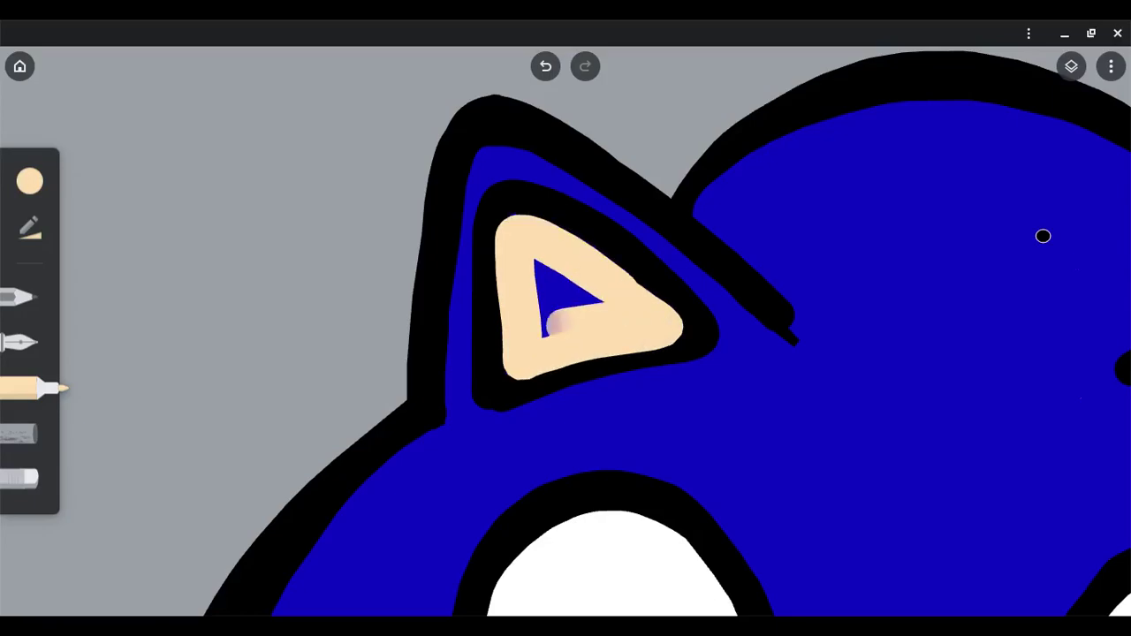
drag(539, 265, 548, 331)
Step: Fill the right inner-ear triangle with peach
scroll(1042, 236, down, 1)
scroll(1043, 236, right, 3)
mouse_move(769, 379)
mouse_down()
mouse_move(913, 254)
mouse_move(928, 442)
mouse_up()
drag(927, 442, 778, 380)
drag(848, 353, 910, 318)
scroll(1042, 236, down, 1)
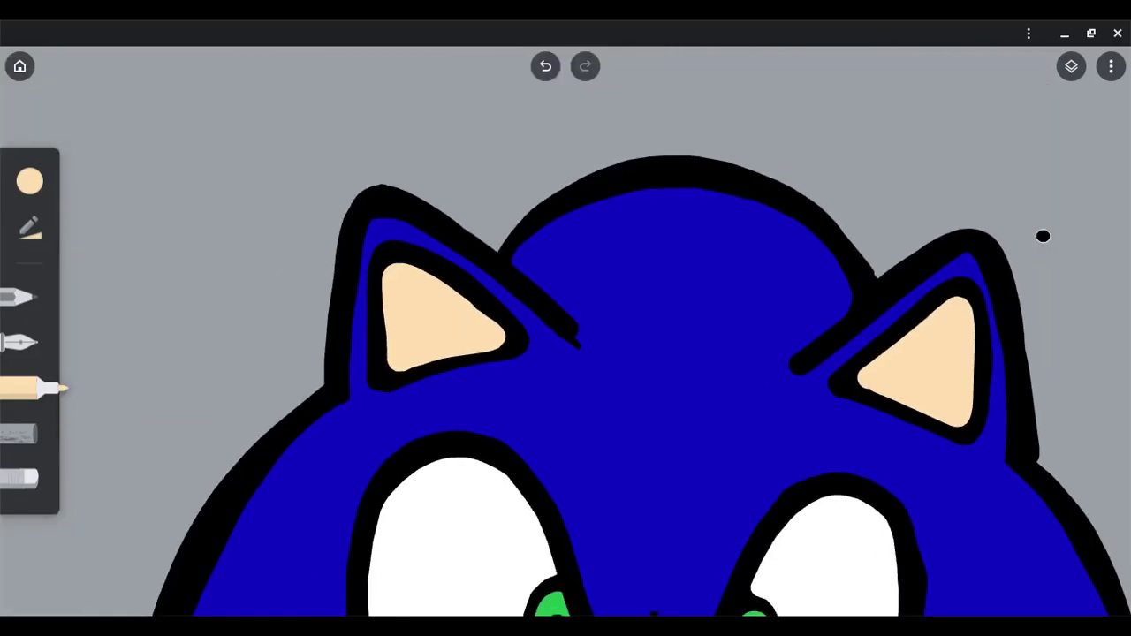
Step: Switch the marker back to black and retrace the edges of both inner-ear triangles
click(29, 181)
click(106, 442)
scroll(1042, 236, up, 1)
drag(397, 256, 398, 419)
mouse_move(392, 249)
mouse_down()
mouse_move(592, 366)
mouse_move(411, 424)
mouse_up()
mouse_move(715, 354)
mouse_down()
mouse_move(725, 385)
mouse_move(826, 276)
mouse_move(821, 464)
mouse_up()
scroll(1043, 236, down, 1)
scroll(1042, 236, down, 1)
scroll(1043, 236, down, 1)
scroll(1043, 236, up, 2)
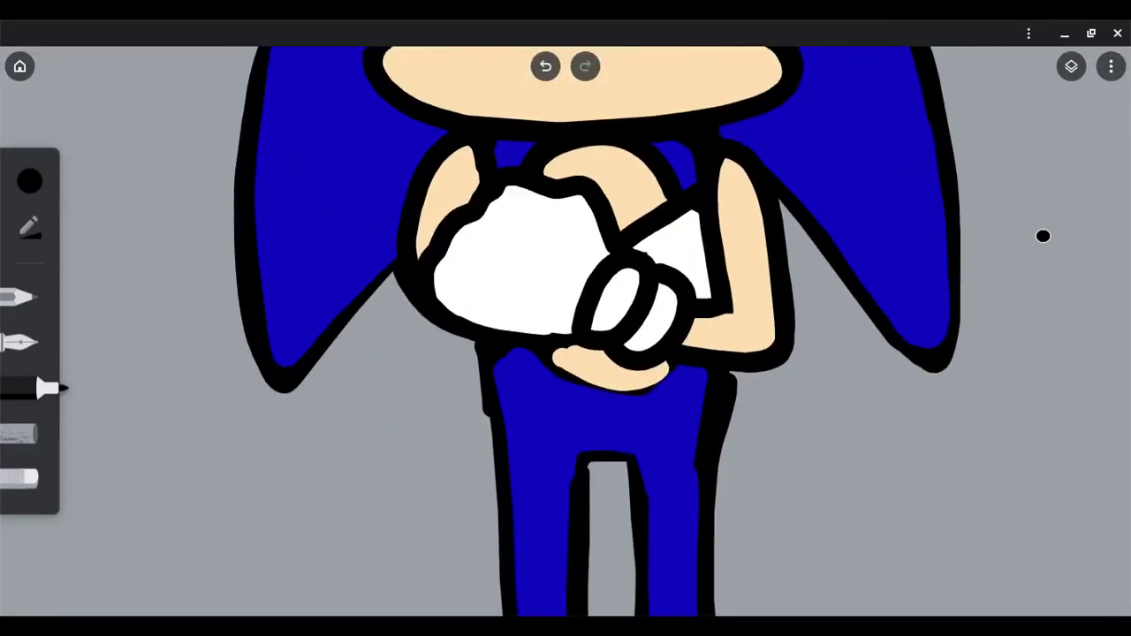
scroll(1043, 236, up, 1)
click(29, 181)
click(112, 436)
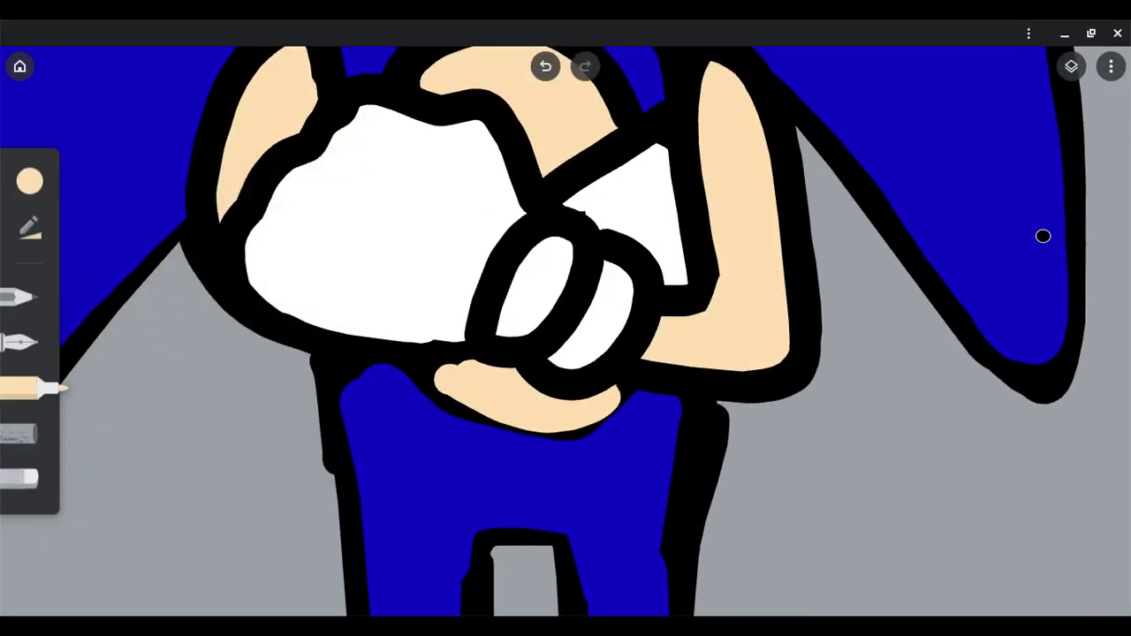
click(29, 182)
click(106, 442)
Step: Thicken the outer and inner black outlines of both legs and the lower edge of the belly patch
scroll(1042, 236, up, 2)
scroll(1042, 236, down, 3)
scroll(1042, 236, down, 1)
scroll(1042, 236, up, 2)
scroll(1043, 236, down, 2)
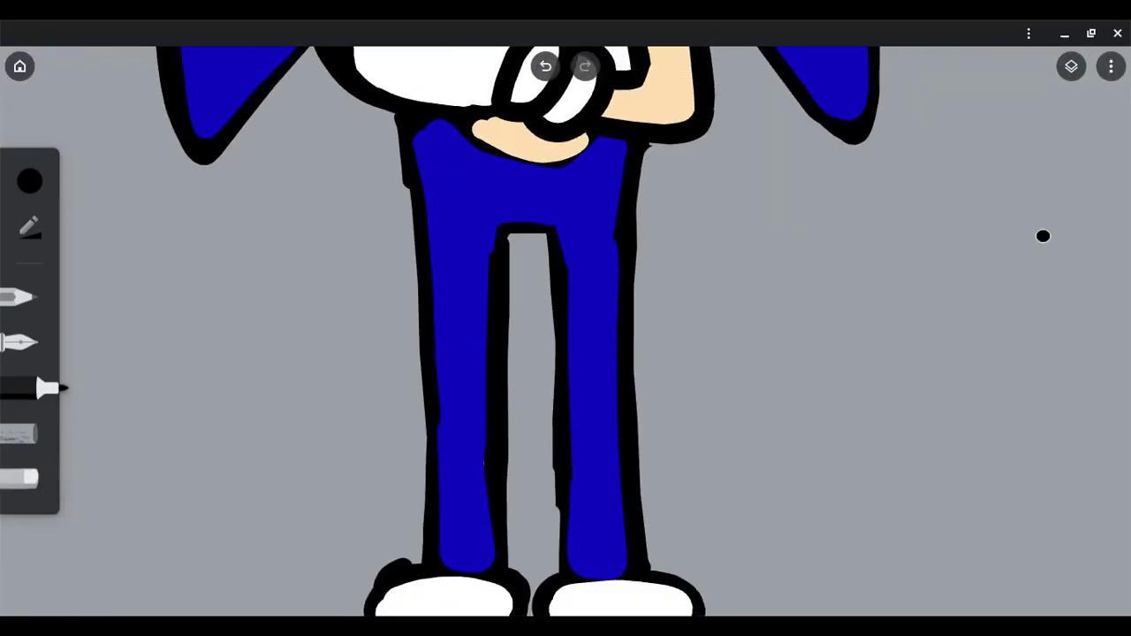
drag(647, 570, 641, 152)
drag(446, 557, 413, 133)
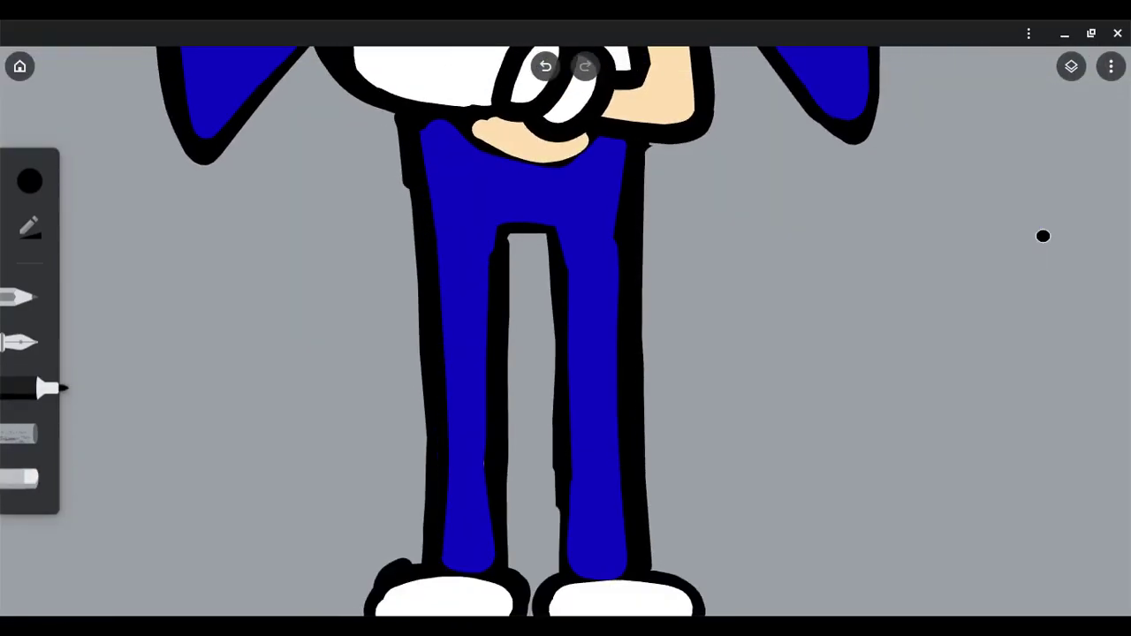
drag(572, 530, 546, 256)
scroll(1042, 236, up, 2)
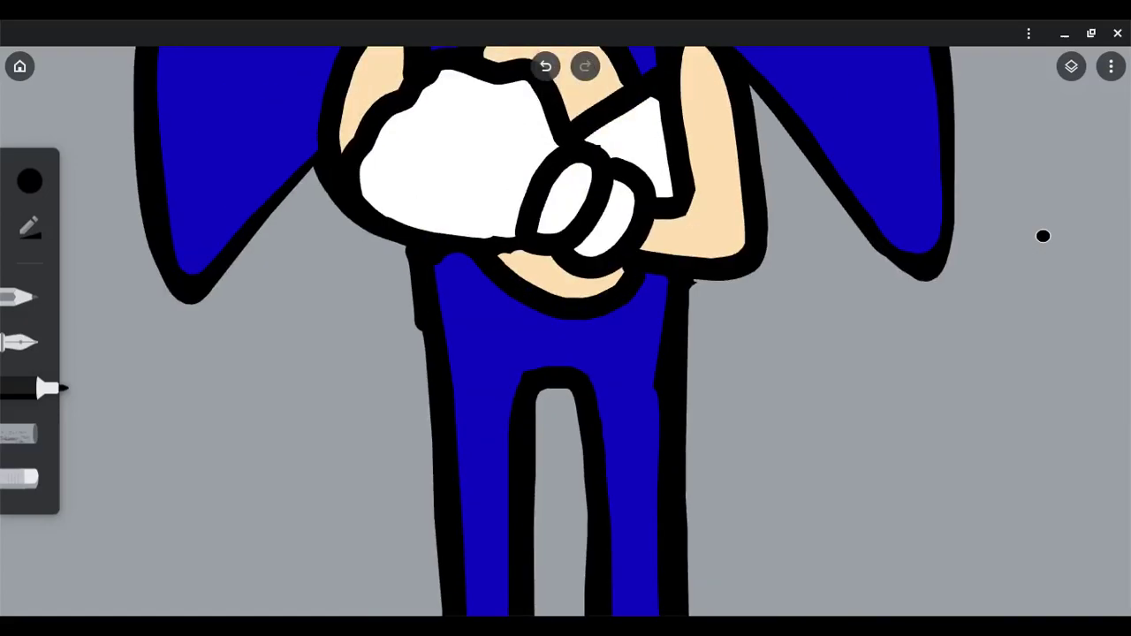
Step: Thicken the black outlines around the white sock cuffs on both ankles
scroll(1042, 236, down, 2)
scroll(1042, 236, up, 2)
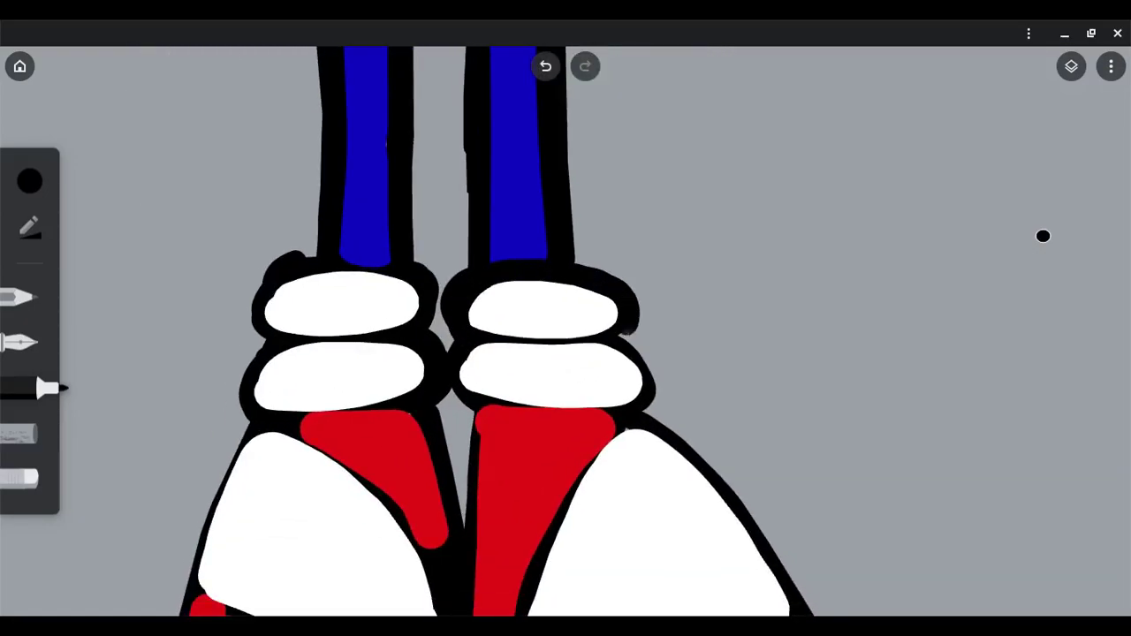
scroll(1042, 236, up, 1)
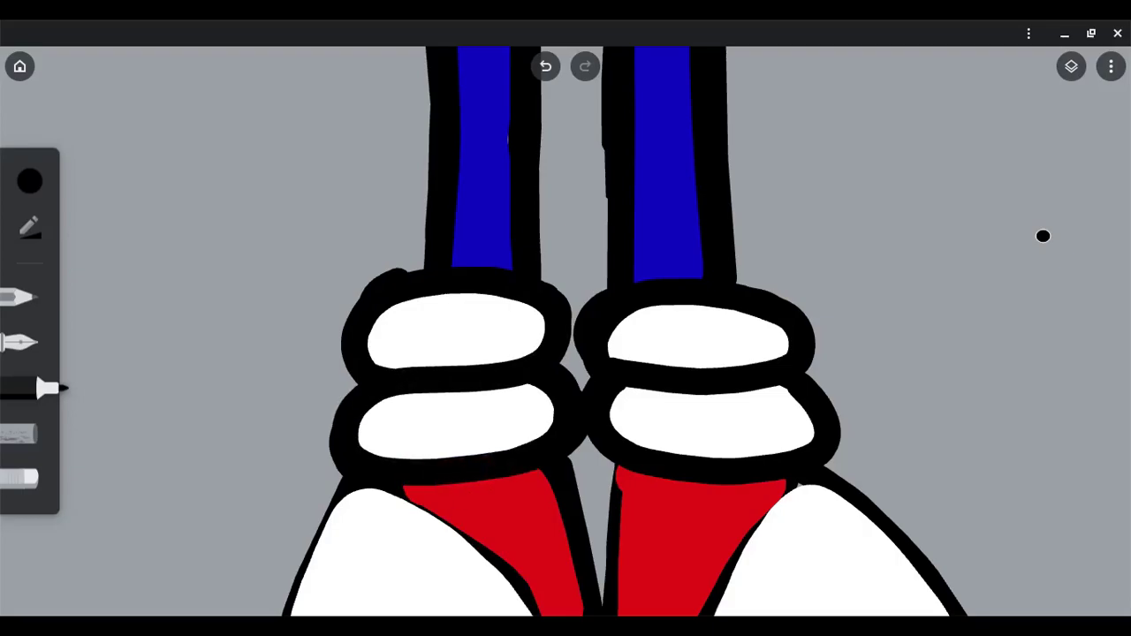
Step: Thicken the left shoe's black outlines and draw black edges around both grey soles
scroll(1043, 236, down, 3)
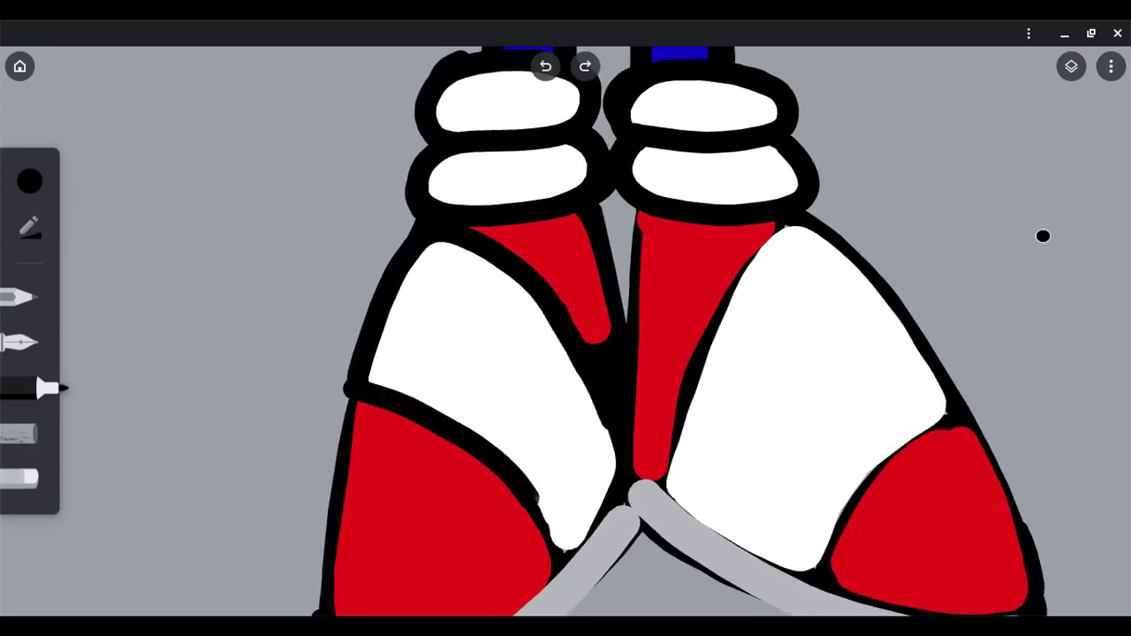
scroll(1043, 236, down, 3)
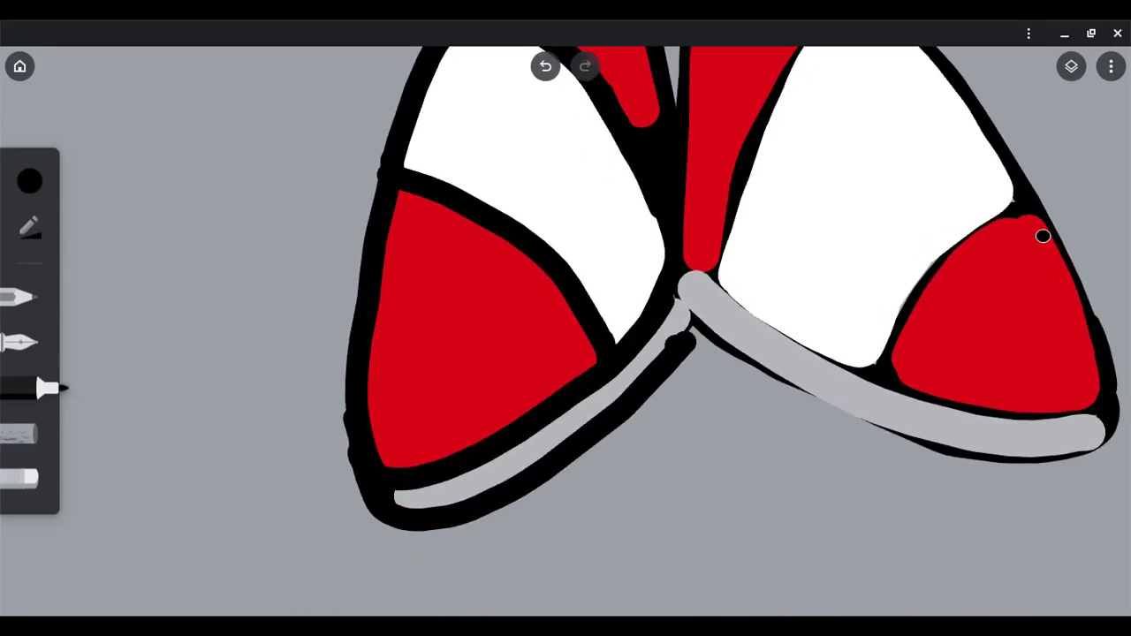
scroll(1042, 236, up, 2)
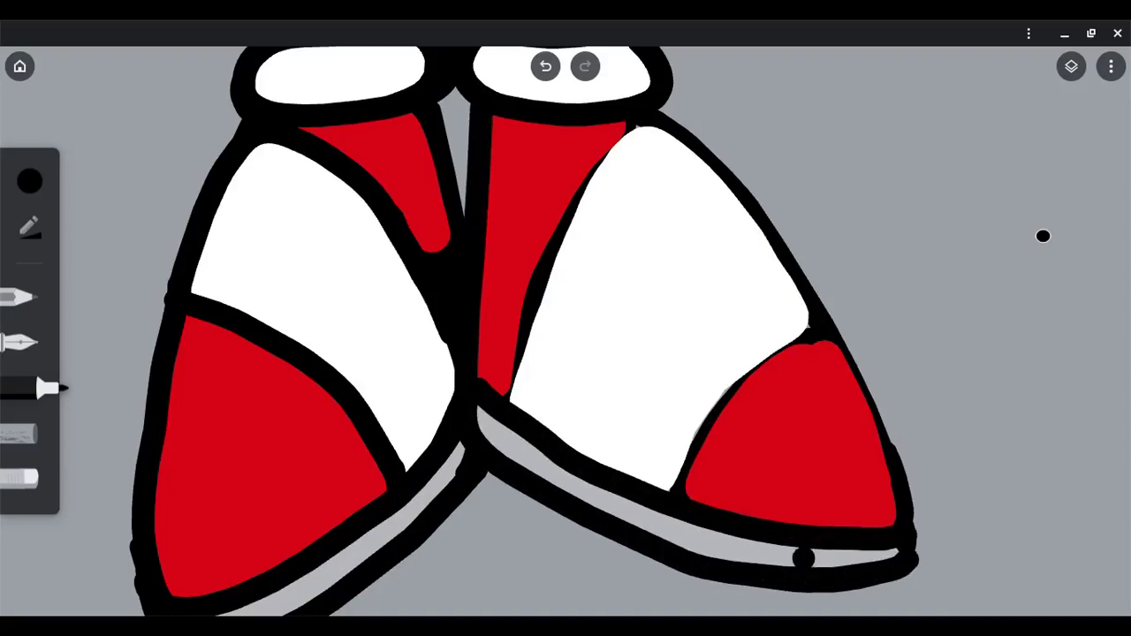
Step: Thicken the black outlines of the right shoe around its white stripe, red toe and outer edge
scroll(1043, 236, up, 2)
key(ctrl+z)
key(ctrl+z)
key(ctrl+z)
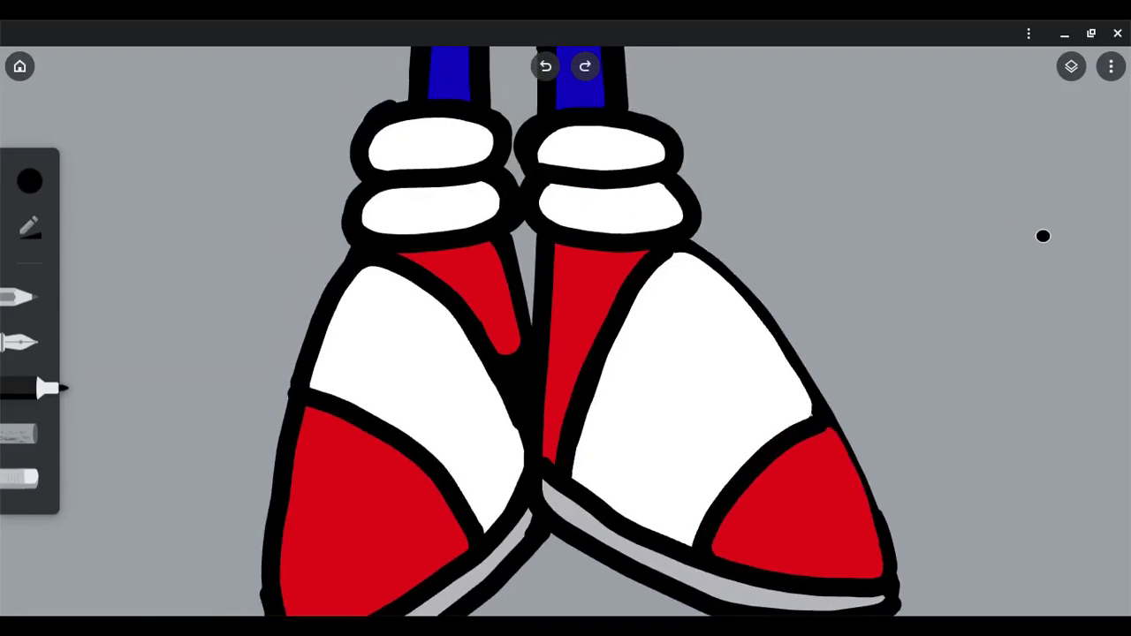
key(ctrl+y)
key(ctrl+y)
key(ctrl+y)
scroll(1043, 236, down, 2)
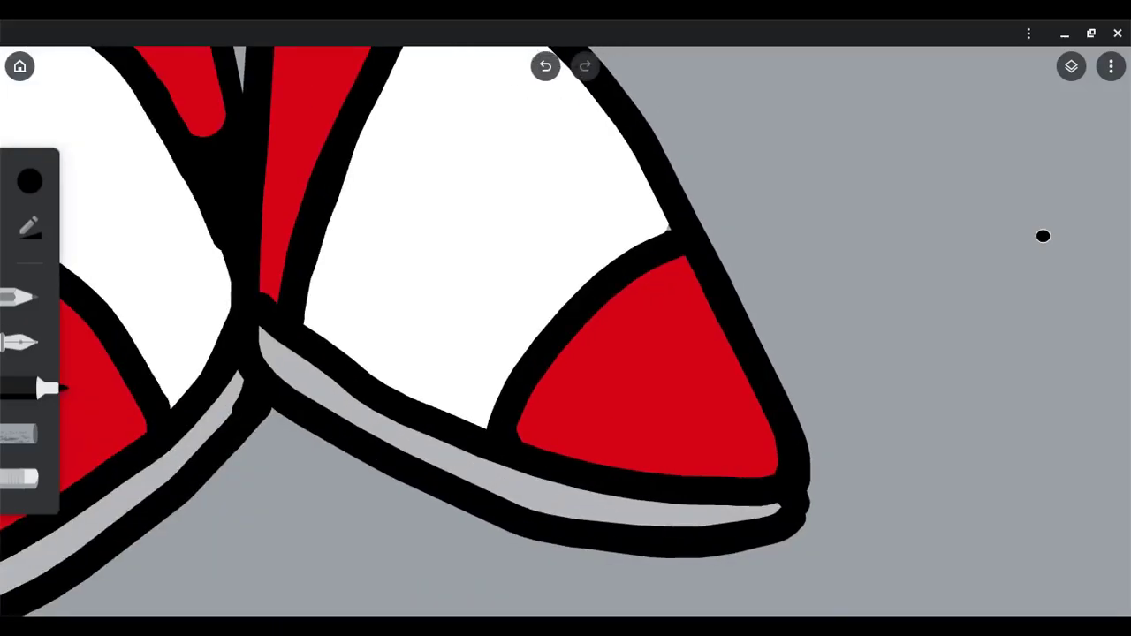
key(ctrl+y)
Step: Switch to the pen, adjust its size, and thicken the black outline around the right iris
scroll(1043, 236, up, 2)
scroll(1042, 236, up, 10)
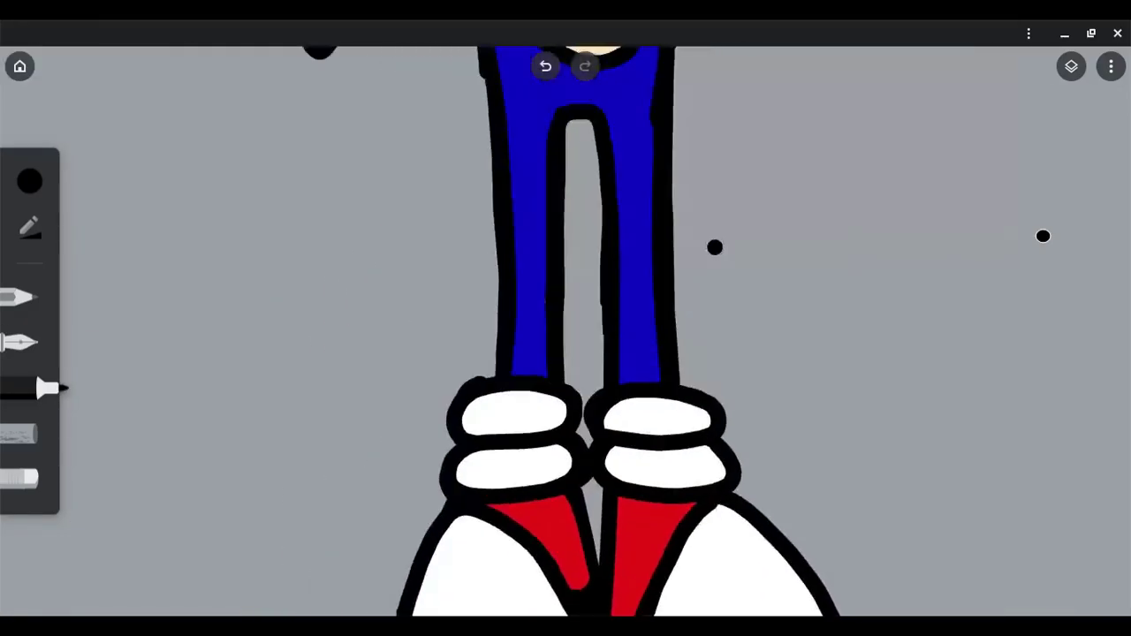
scroll(1042, 236, down, 3)
scroll(1043, 236, down, 3)
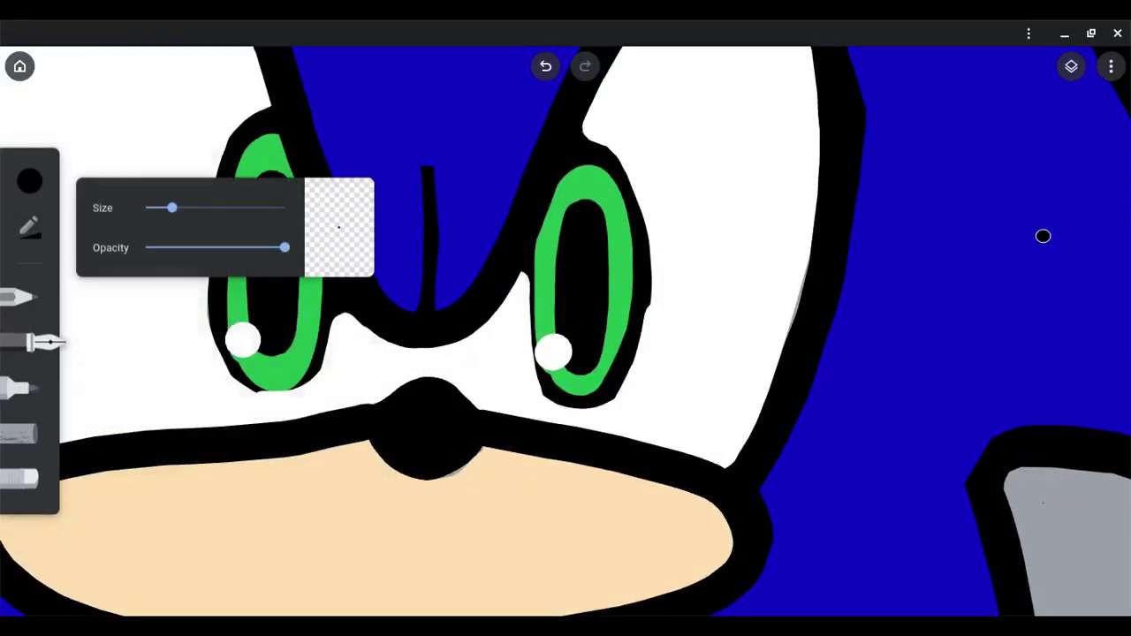
key(ctrl+z)
key(ctrl+z)
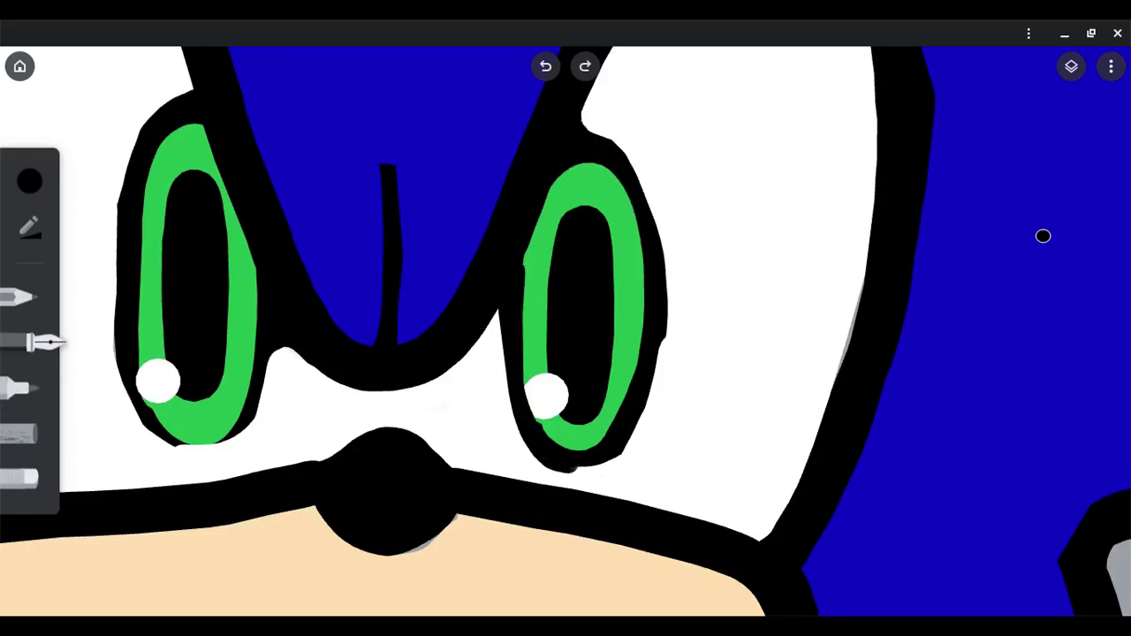
key(ctrl+y)
scroll(1043, 236, up, 2)
scroll(1043, 236, up, 2)
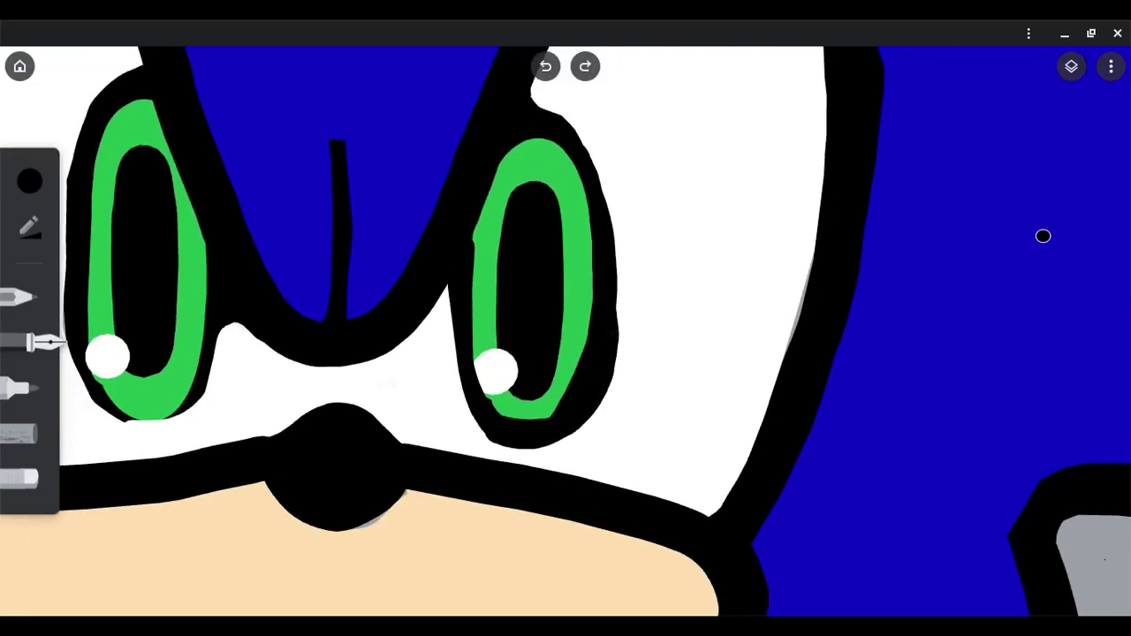
Step: Thicken the black outline around the left iris with the pen, especially along its lower edge
click(44, 386)
scroll(1043, 236, up, 3)
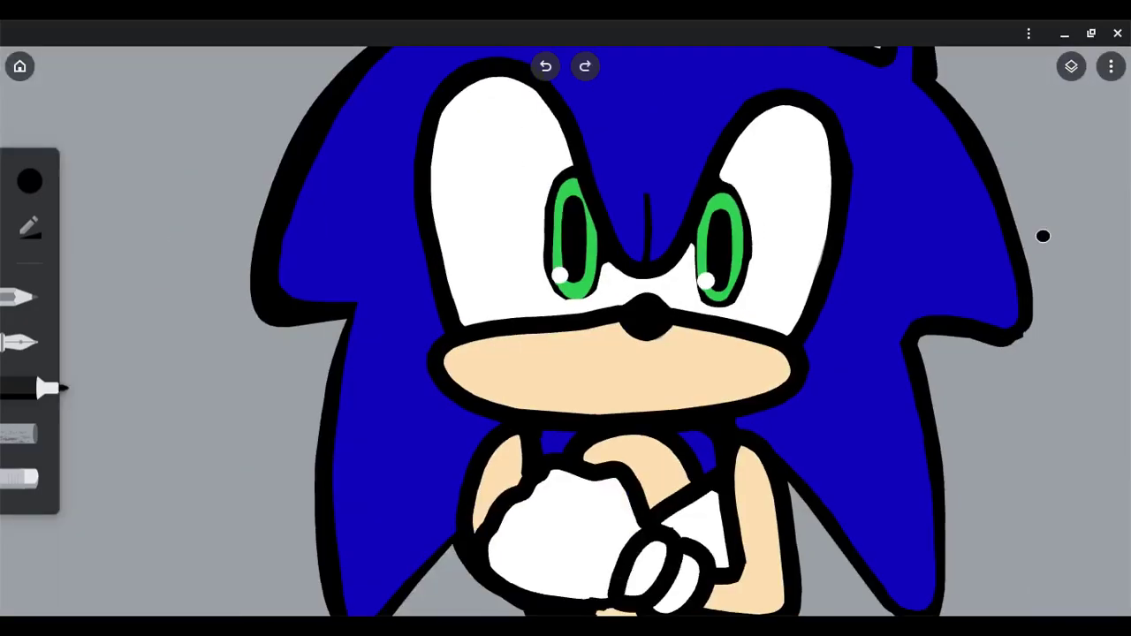
scroll(1043, 236, down, 3)
click(44, 342)
mouse_move(566, 252)
mouse_down()
mouse_move(592, 433)
mouse_move(667, 150)
mouse_up()
key(ctrl+y)
scroll(1043, 236, down, 3)
scroll(1042, 236, up, 3)
scroll(1043, 236, down, 3)
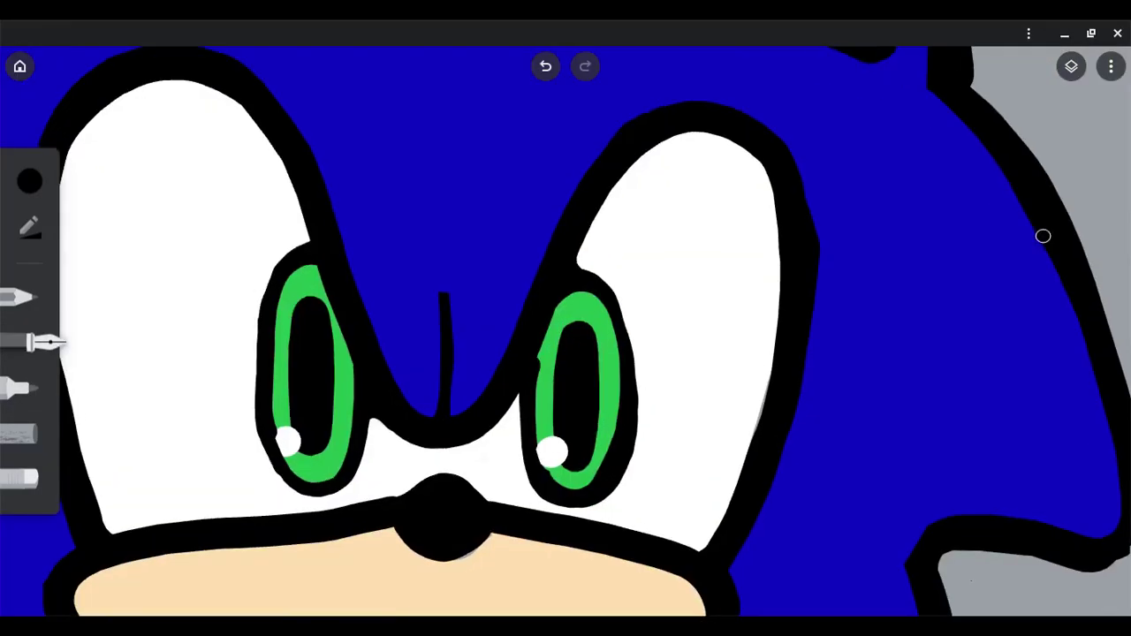
Step: Try short curved mouth strokes on the left half of the muzzle with the black pen
scroll(1043, 236, up, 5)
scroll(1043, 236, down, 5)
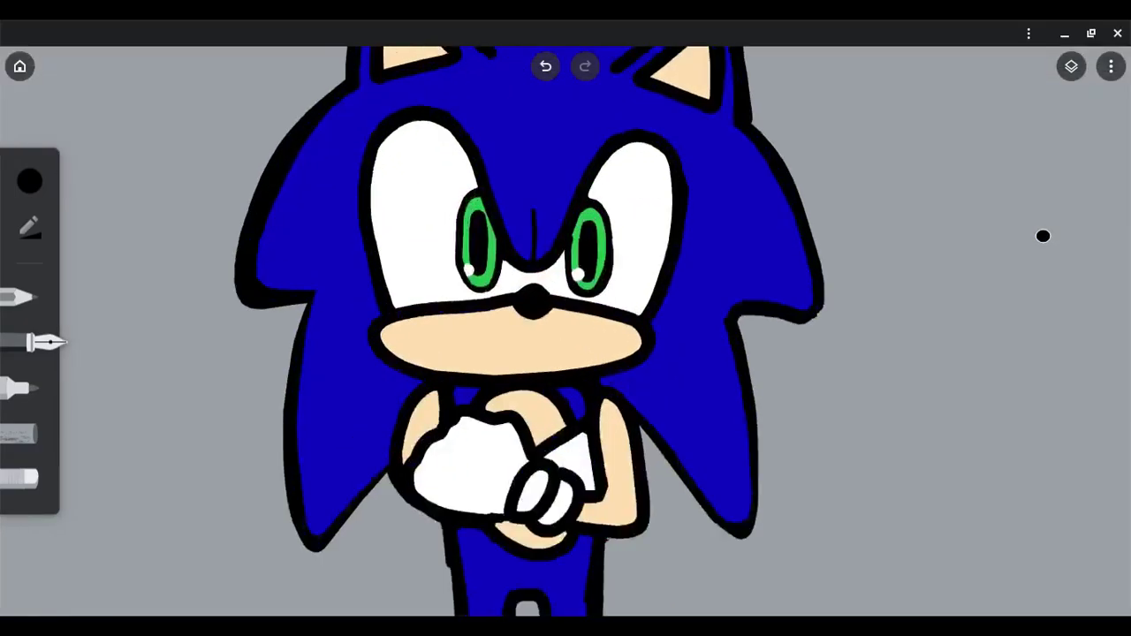
mouse_move(291, 421)
mouse_down()
mouse_move(408, 483)
mouse_move(282, 434)
mouse_up()
key(ctrl+z)
key(ctrl+z)
scroll(1043, 236, up, 3)
scroll(1043, 236, down, 3)
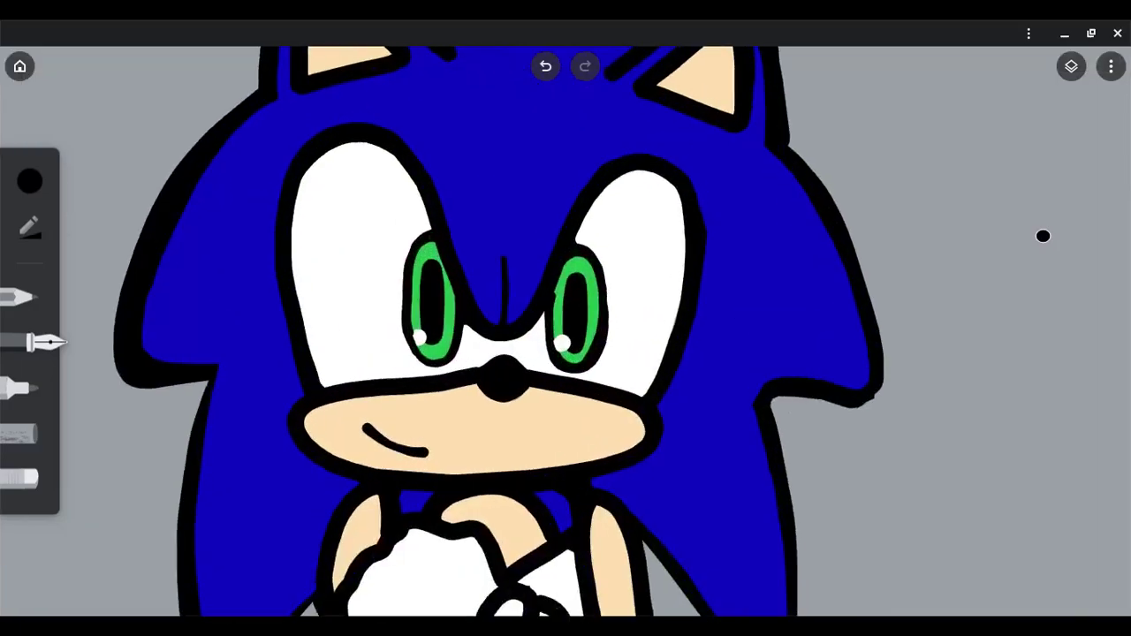
key(ctrl+z)
Step: Draw a curved black smirk with a small corner mark on the left half of the muzzle
drag(403, 487, 274, 429)
scroll(1043, 236, up, 5)
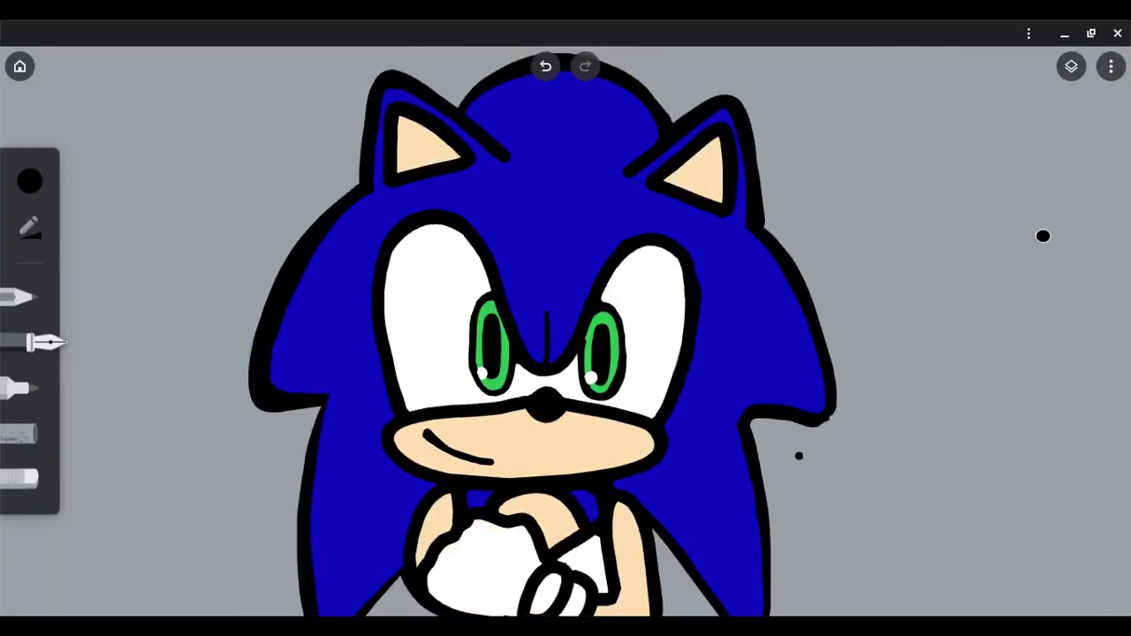